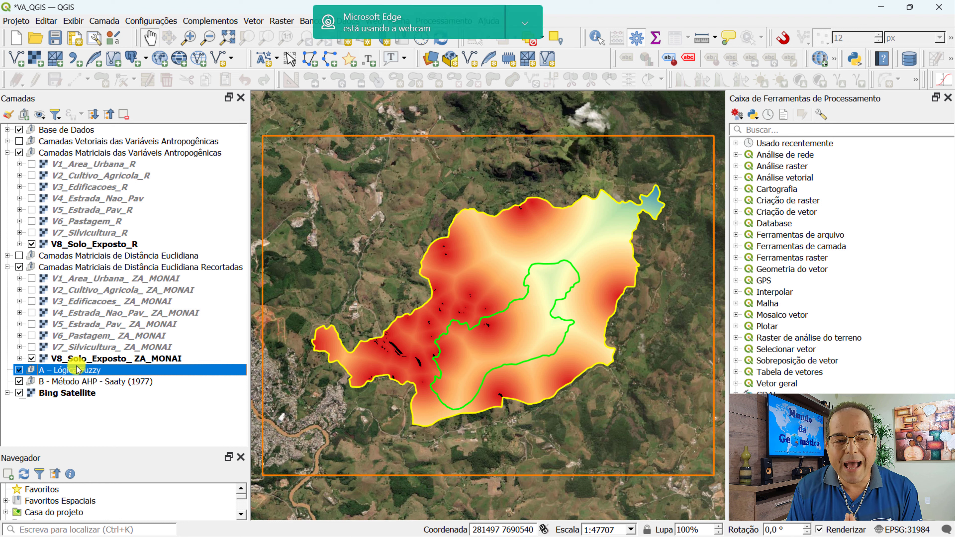
pyautogui.click(521, 23)
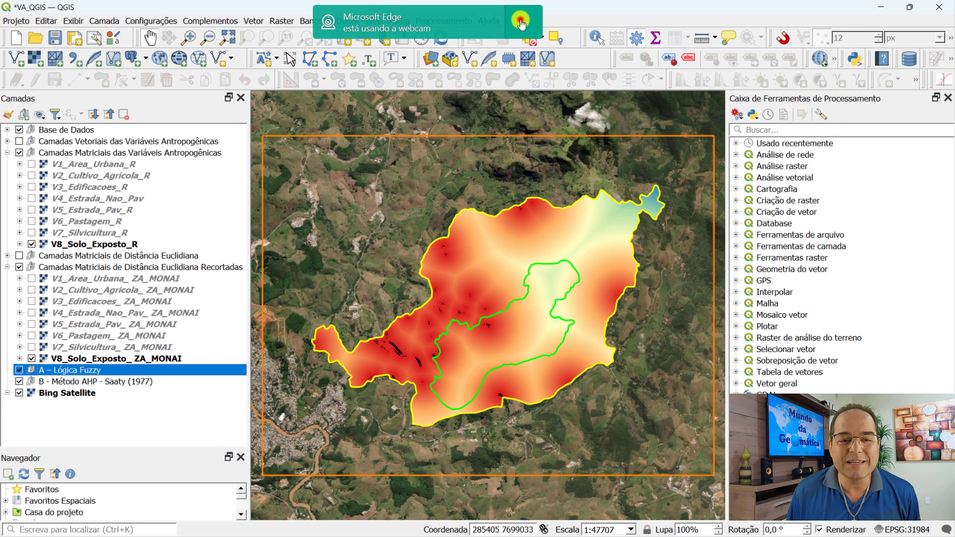
pyautogui.click(415, 49)
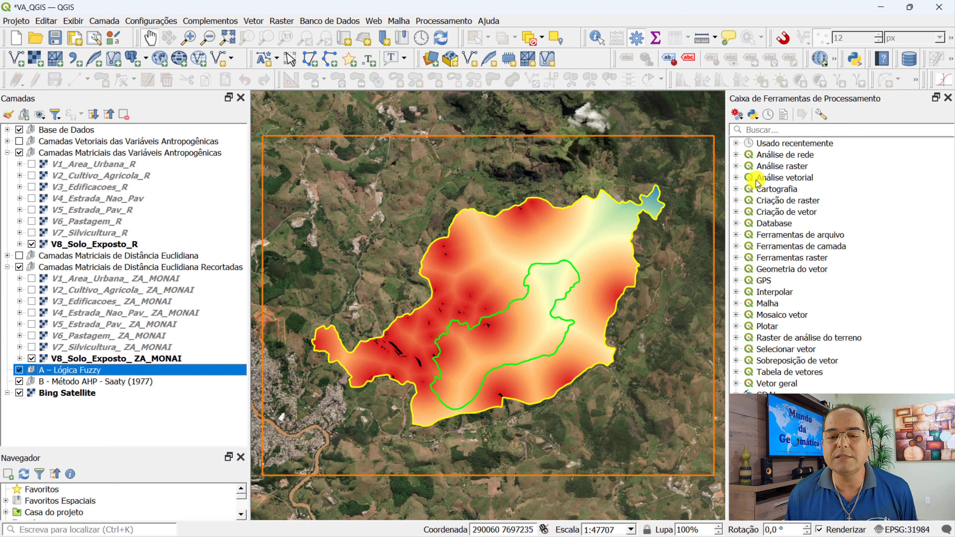
# - Examine the Fuzzify raster tools in the raster analysis group, from power and Gaussian to large and small membership
pyautogui.click(736, 165)
pyautogui.click(788, 259)
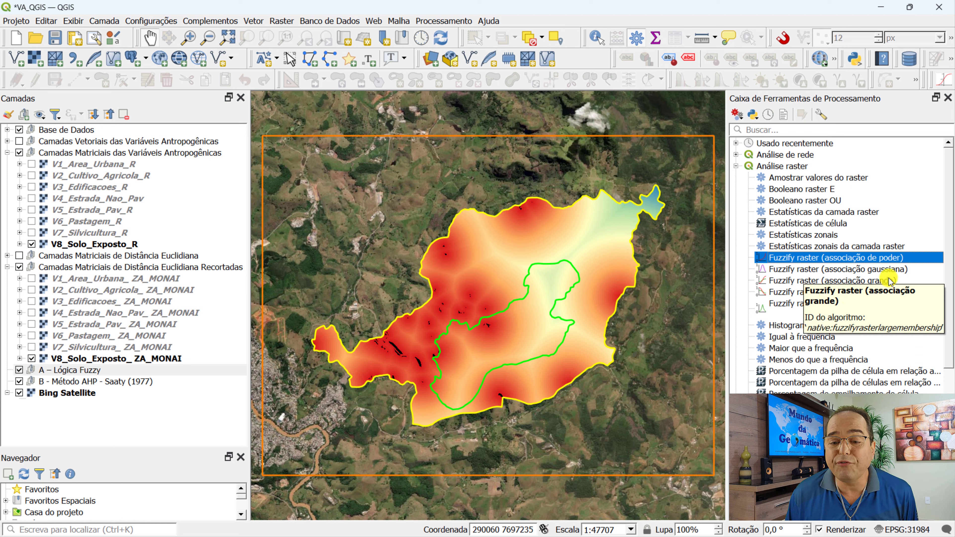
pyautogui.click(884, 270)
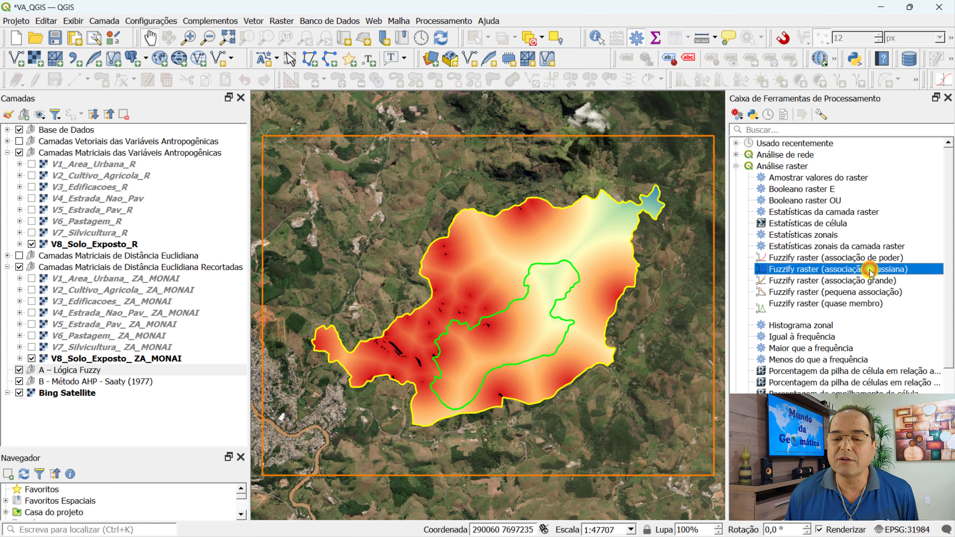
pyautogui.click(864, 283)
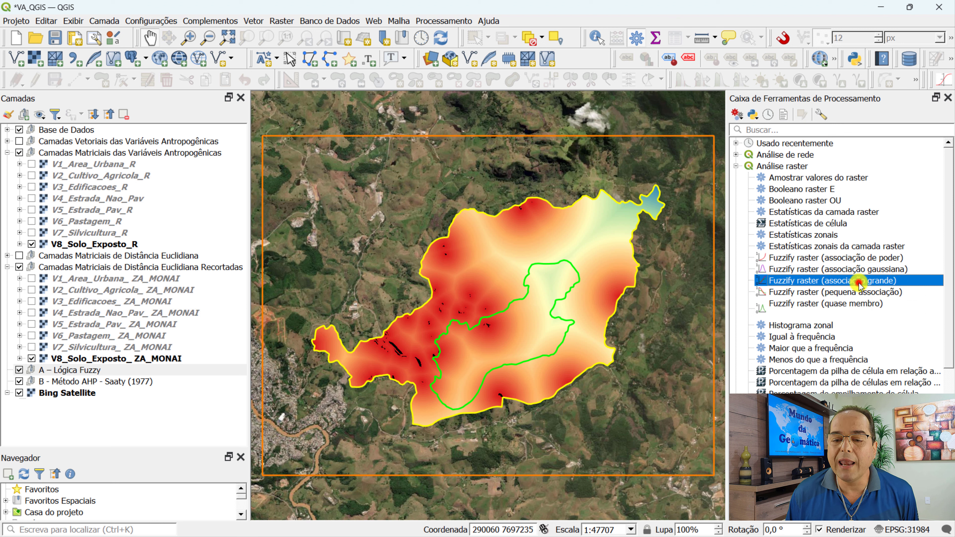
pyautogui.click(853, 295)
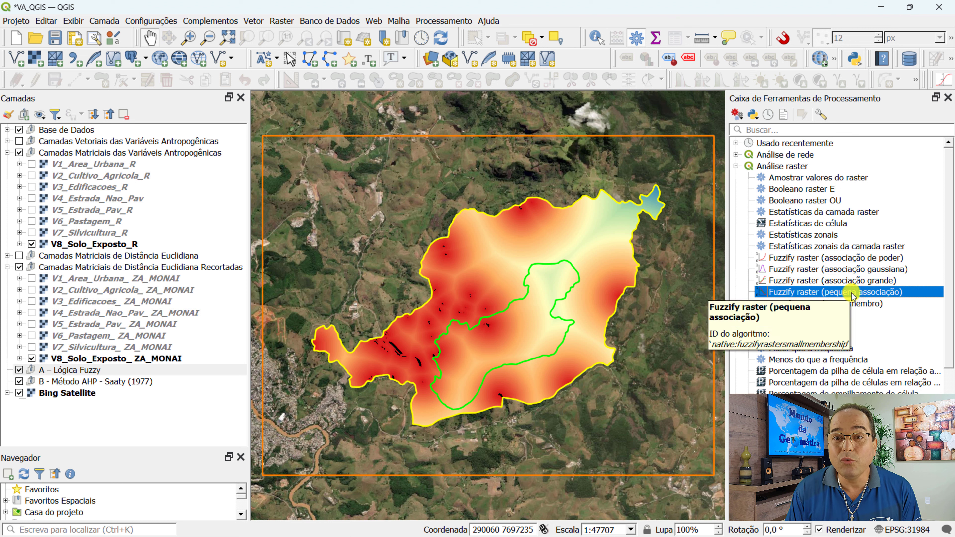
pyautogui.click(763, 167)
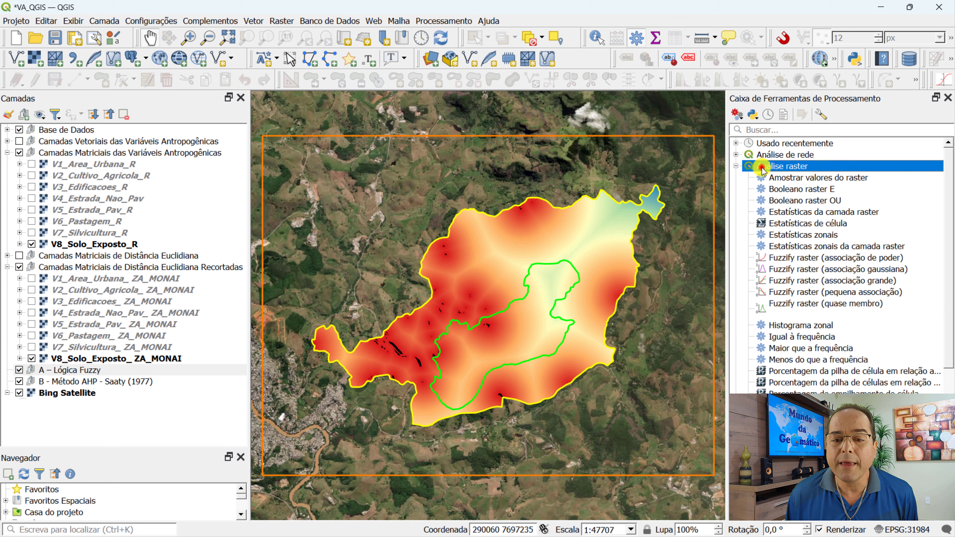
pyautogui.click(737, 166)
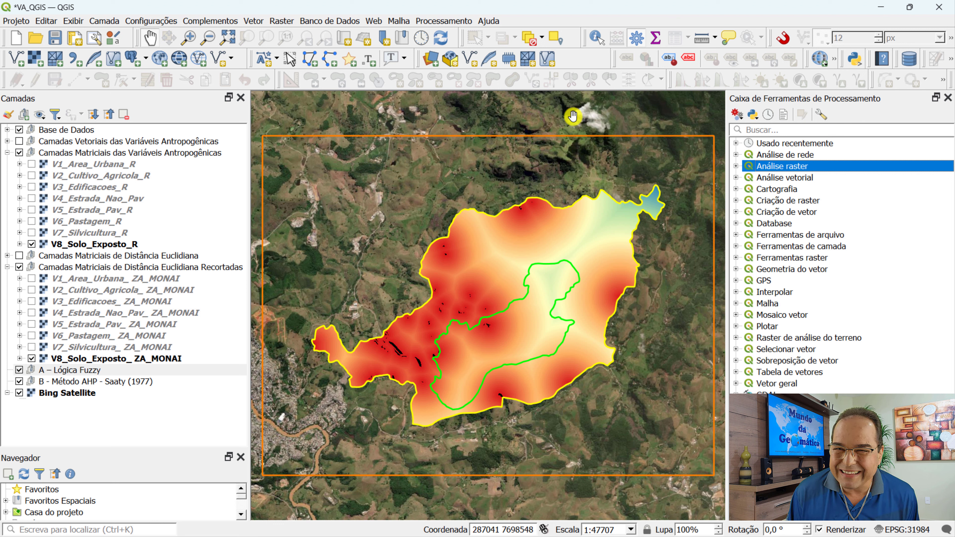
# - Open the plugin manager and make sure its options are set to show experimental plugins
pyautogui.click(208, 22)
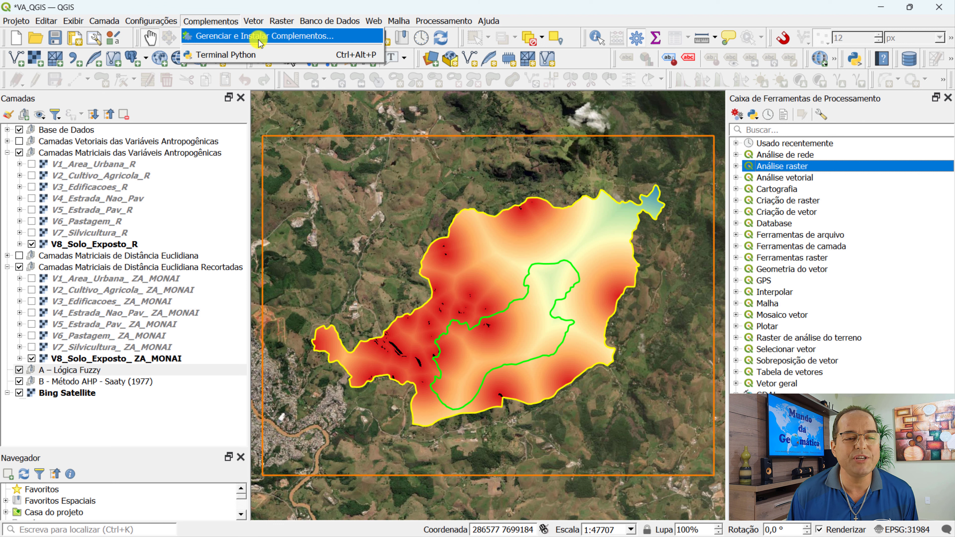
pyautogui.click(266, 42)
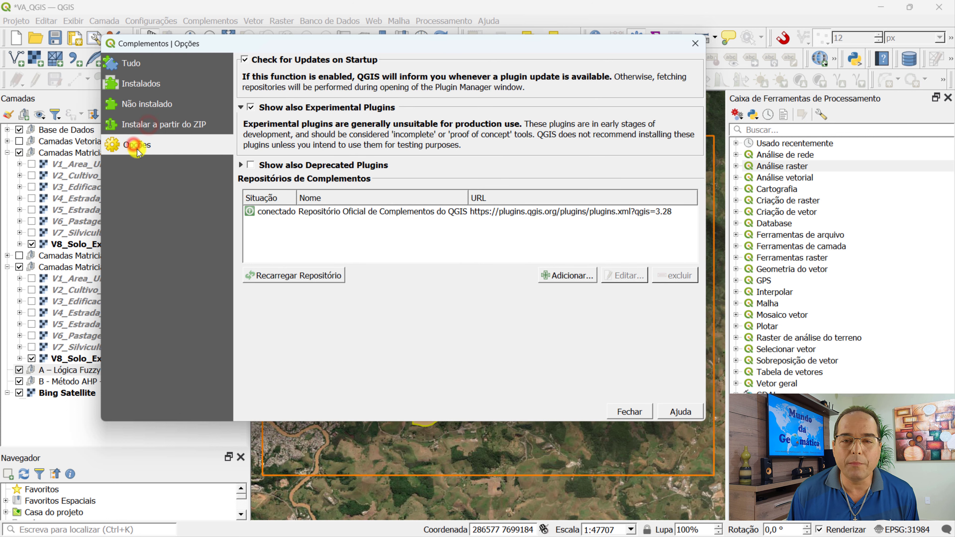
pyautogui.click(250, 108)
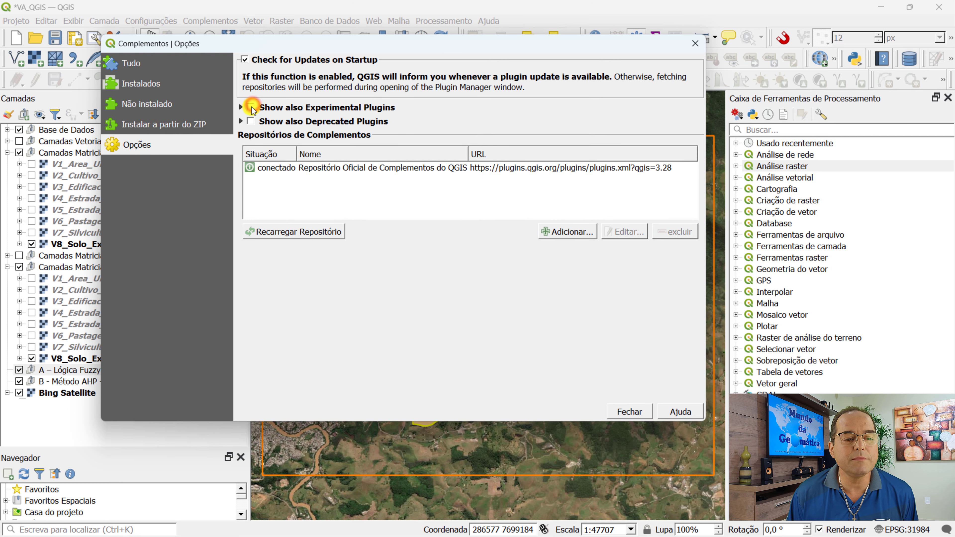
pyautogui.click(251, 108)
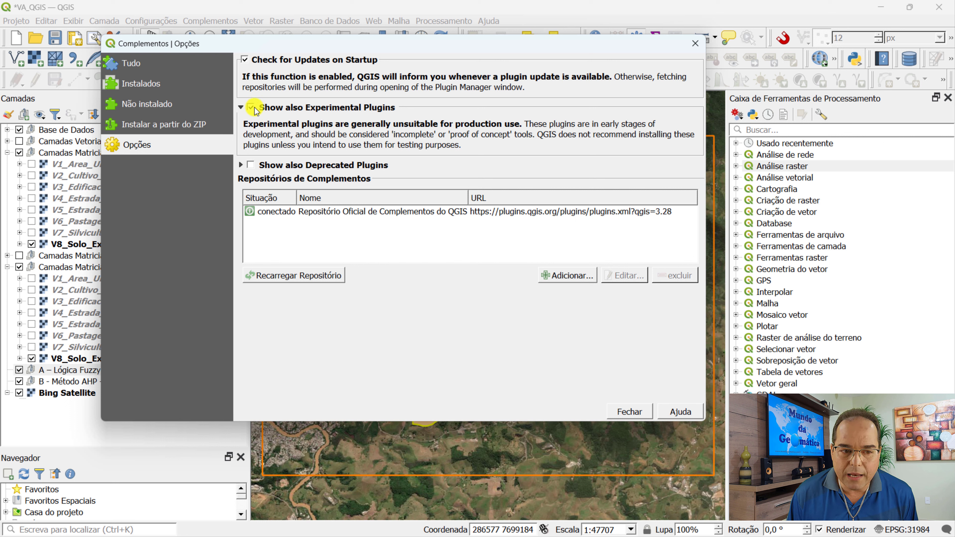
# - Search all plugins for "GEO V", install the experimental Geo value functions plugin and close the plugin manager
pyautogui.click(134, 67)
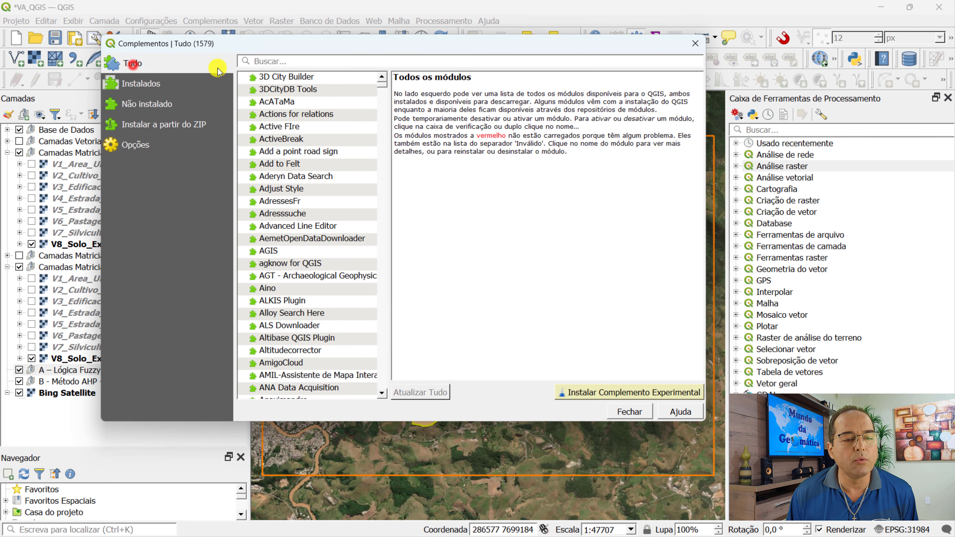
pyautogui.click(281, 62)
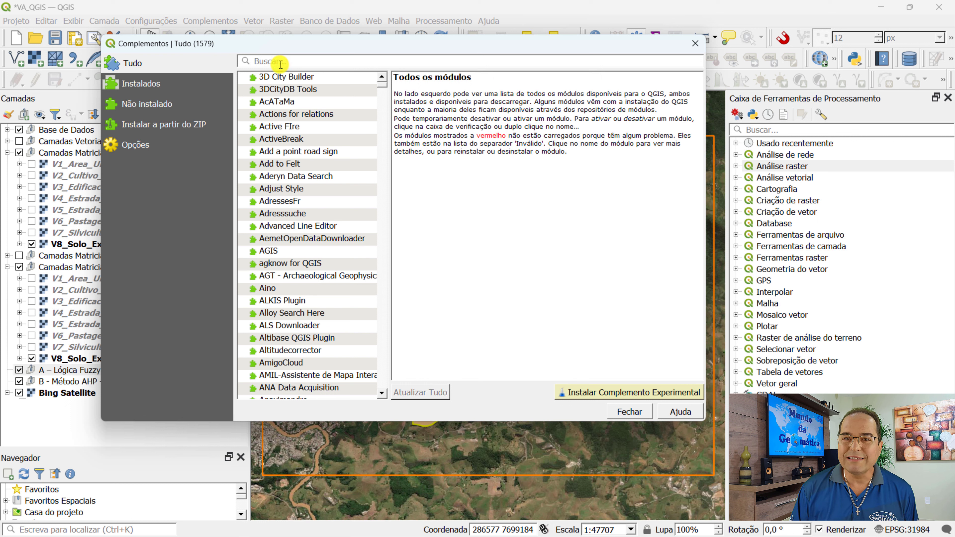
pyautogui.write('G')
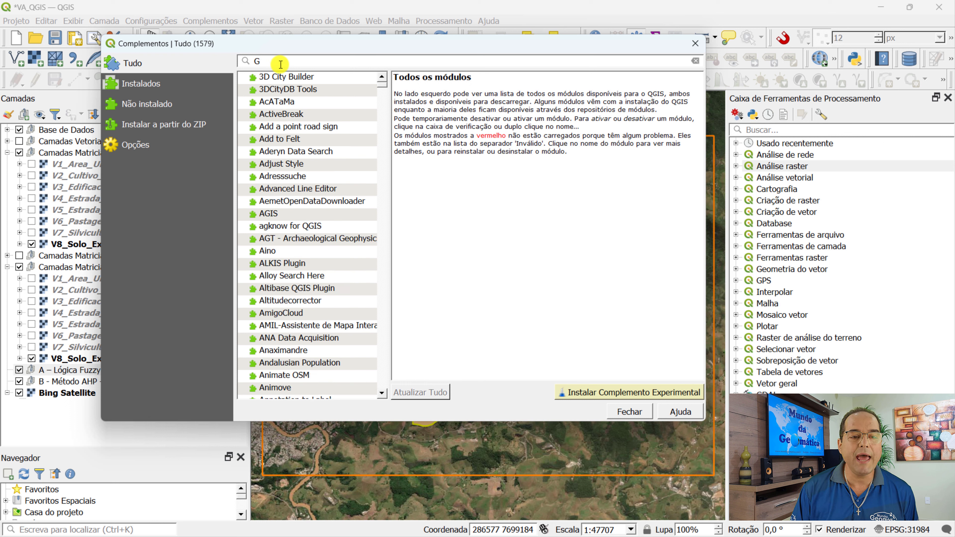
pyautogui.write('EO')
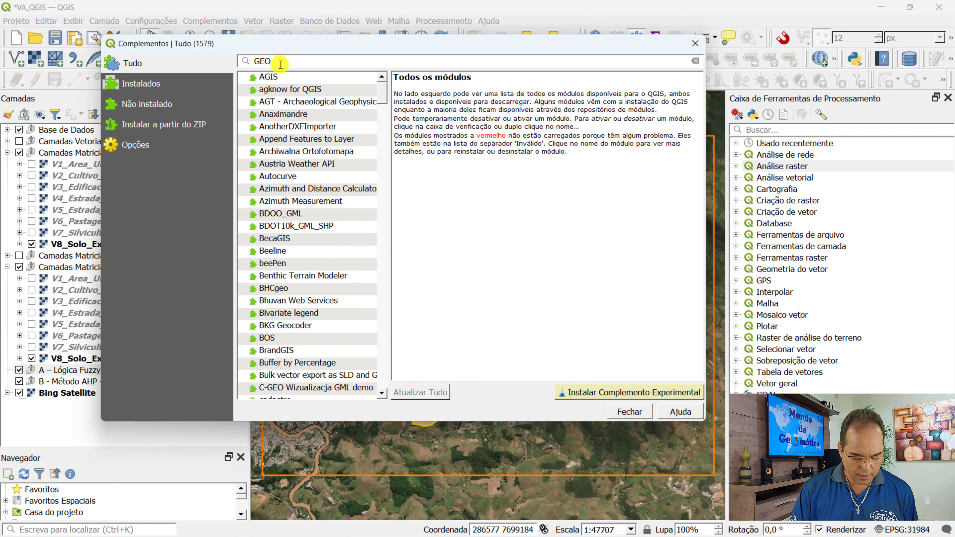
pyautogui.write(' V')
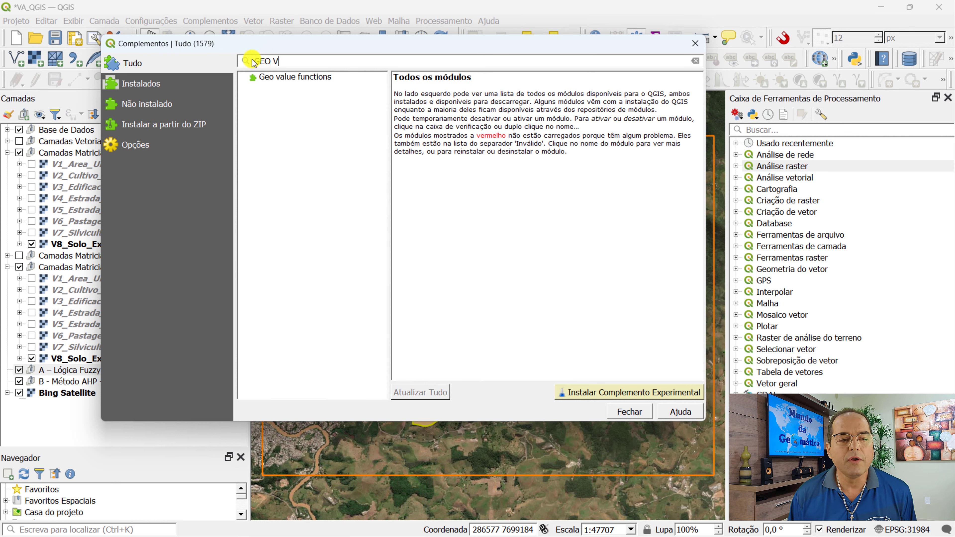
pyautogui.click(279, 77)
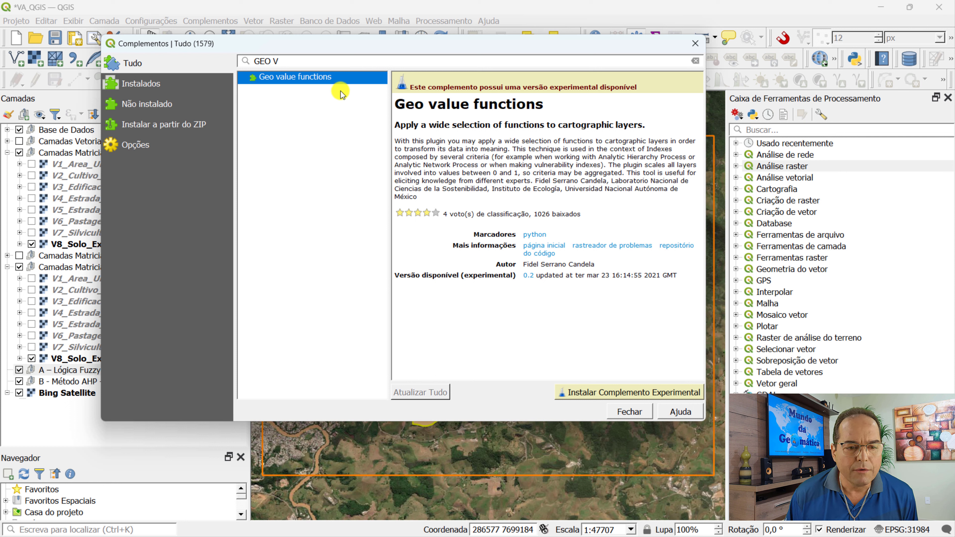
pyautogui.click(622, 397)
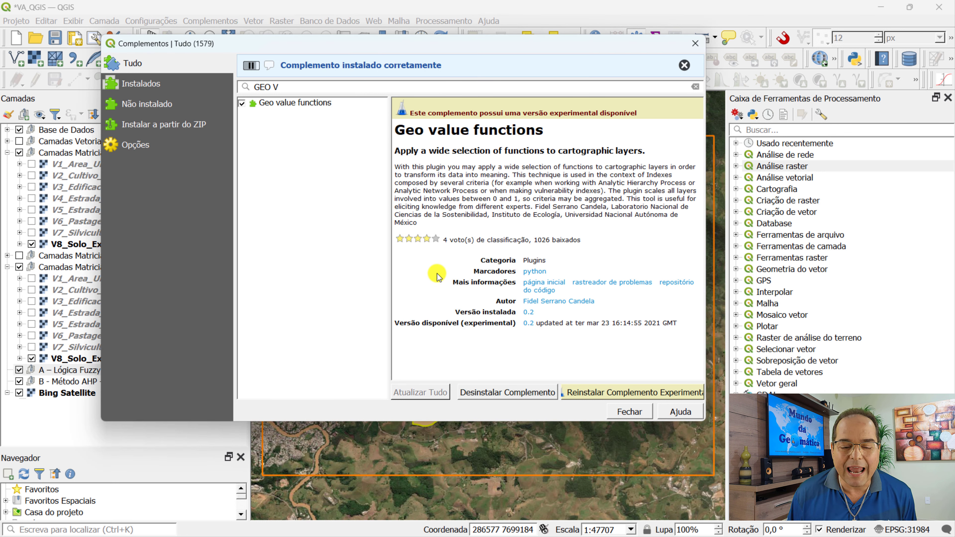
pyautogui.click(629, 412)
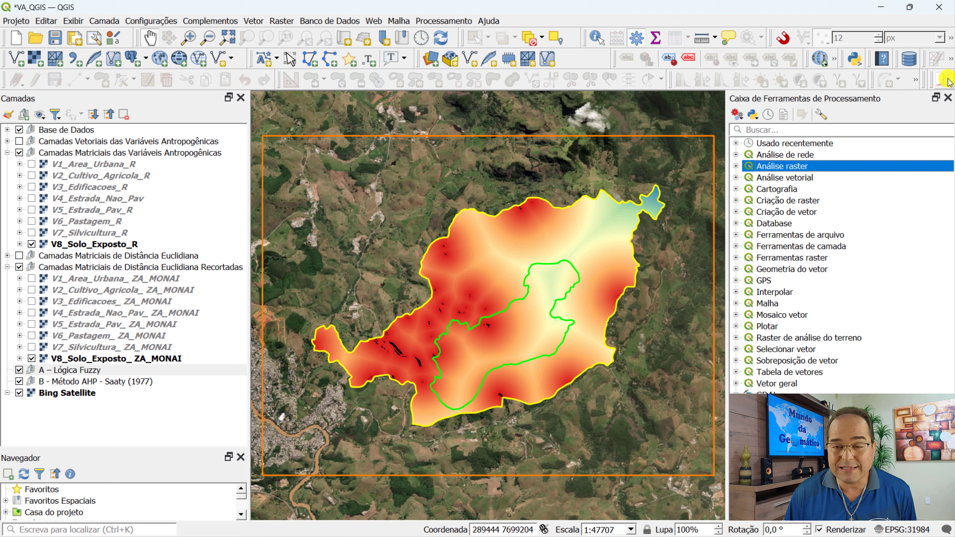
# - Open the Geo value functions plugin, undock its panel over the map and enlarge it to show all function curves
pyautogui.click(220, 22)
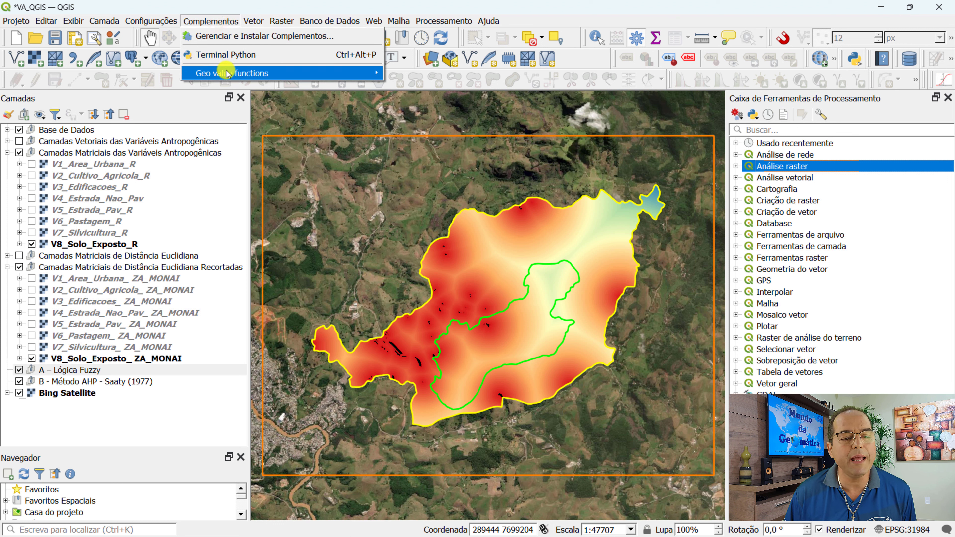
pyautogui.moveTo(226, 75)
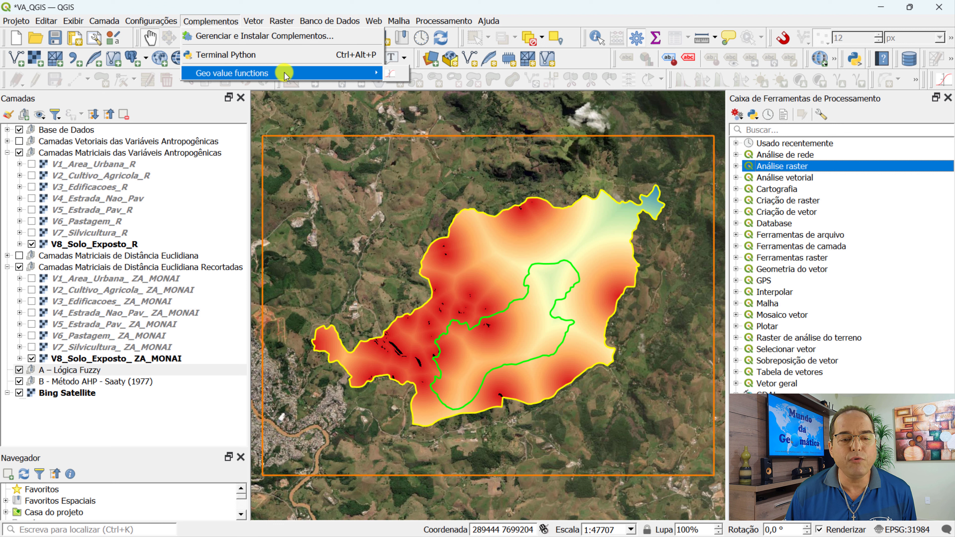
pyautogui.click(391, 76)
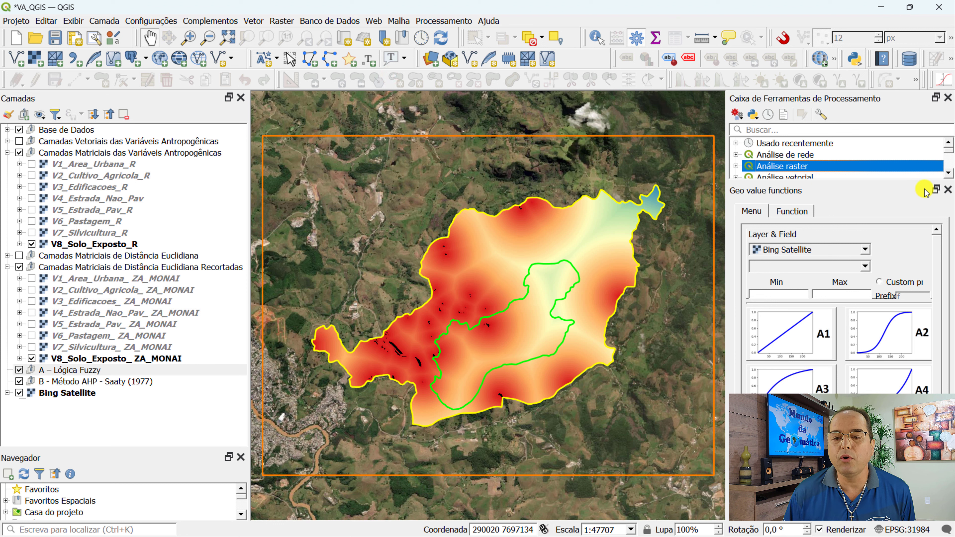
pyautogui.click(935, 190)
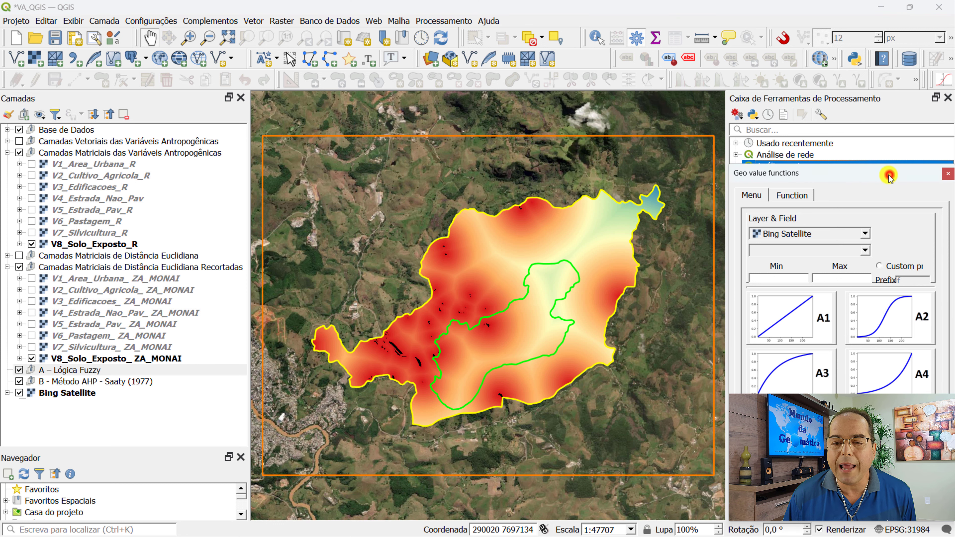
pyautogui.moveTo(890, 176); pyautogui.dragTo(491, 17)
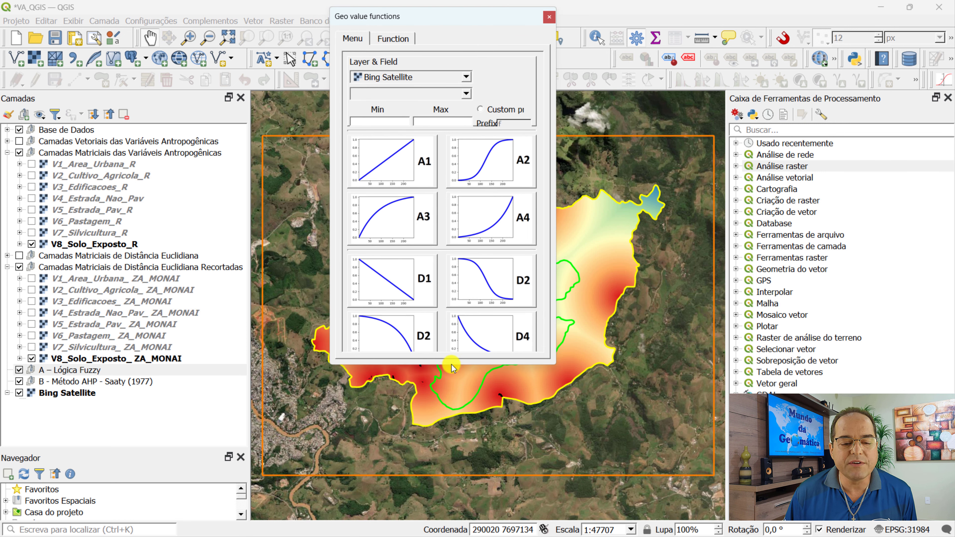
pyautogui.moveTo(451, 365); pyautogui.dragTo(454, 520)
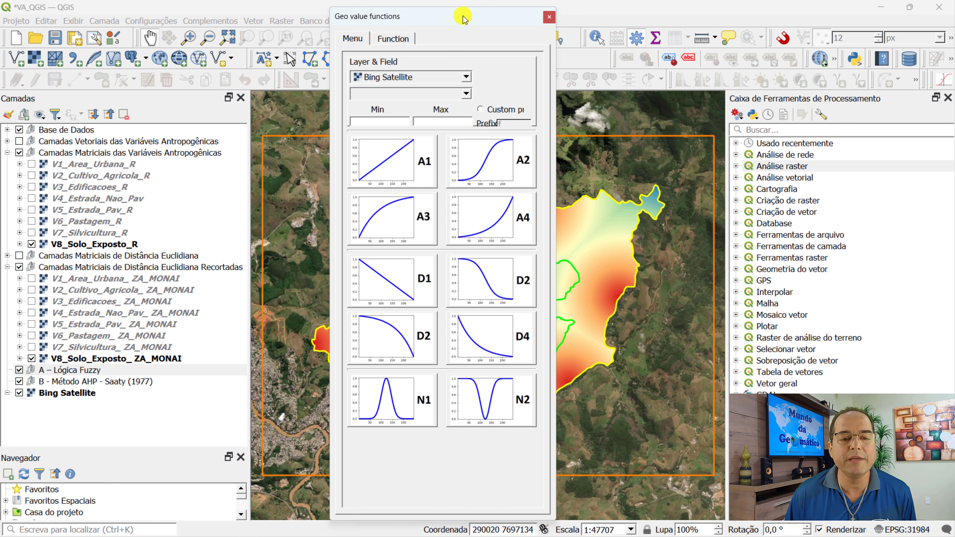
pyautogui.moveTo(463, 17); pyautogui.dragTo(481, 24)
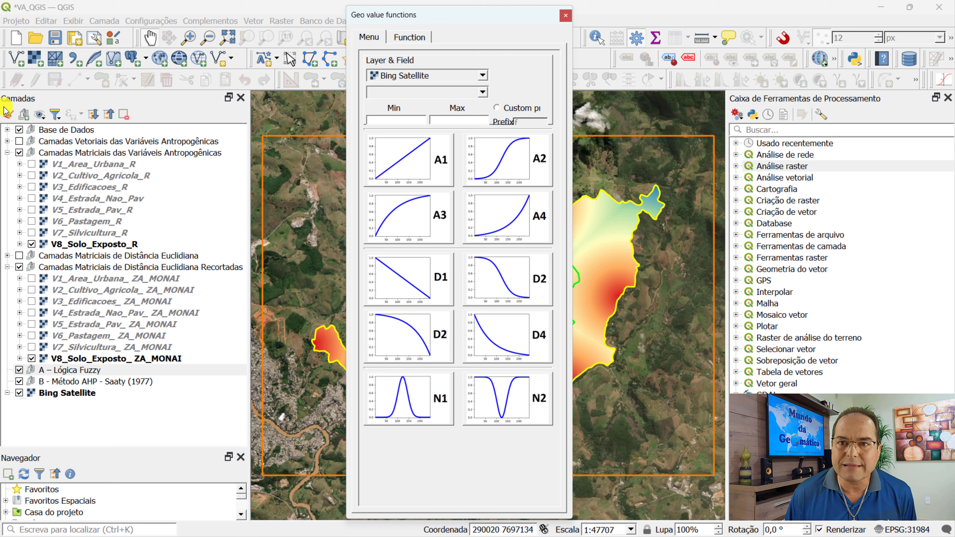
# - Set V1_Area_Urbana_ ZA_MONAI as the layer in Geo value functions and apply the decreasing linear function D1
pyautogui.click(95, 280)
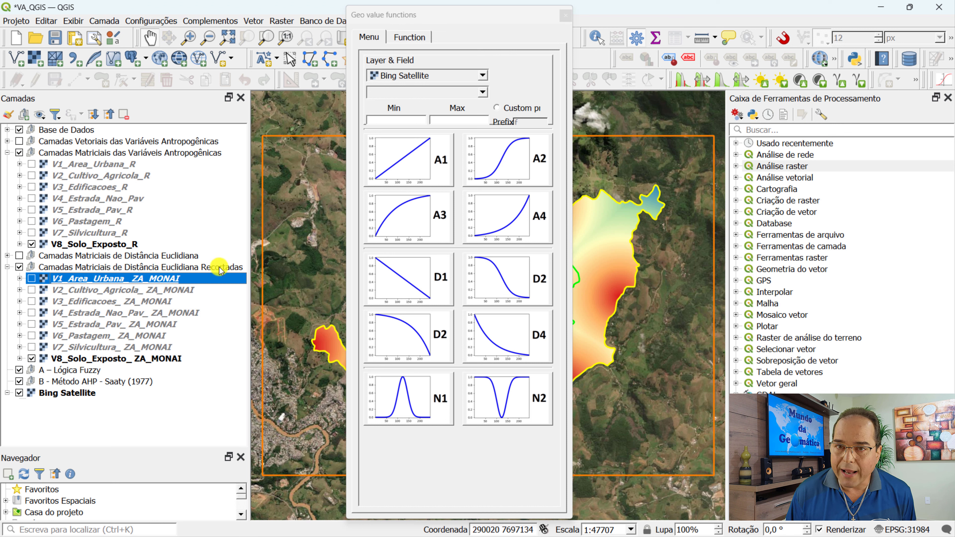
pyautogui.click(70, 288)
pyautogui.click(72, 280)
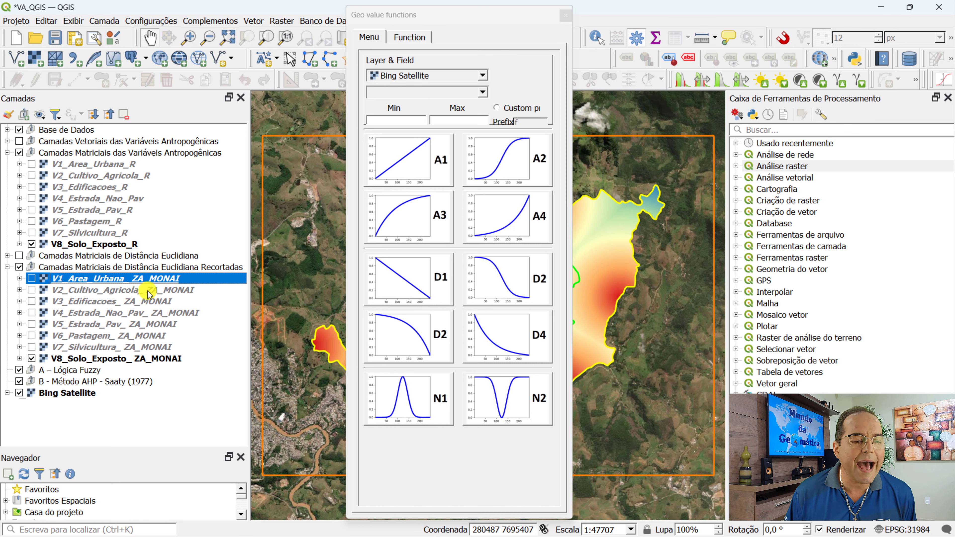
pyautogui.moveTo(155, 281); pyautogui.dragTo(496, 78)
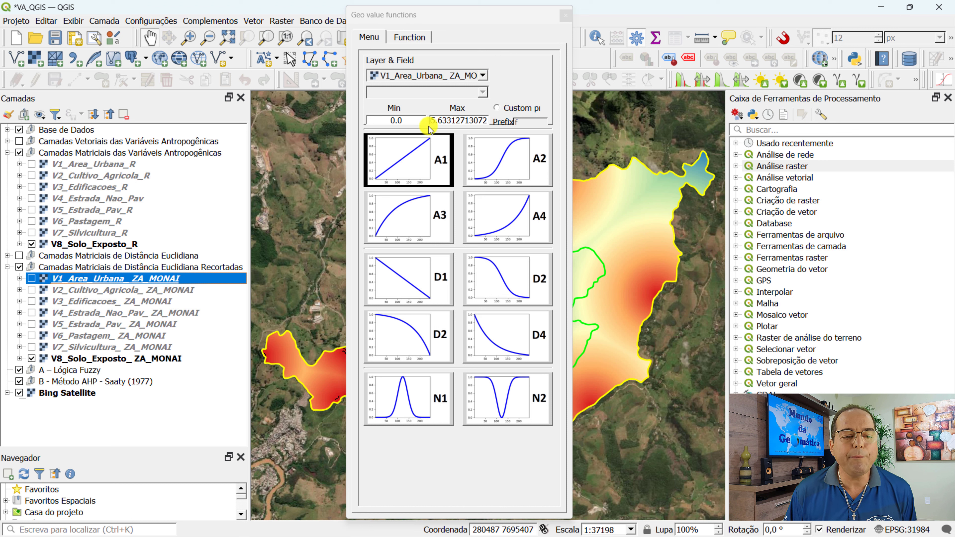
pyautogui.click(405, 119)
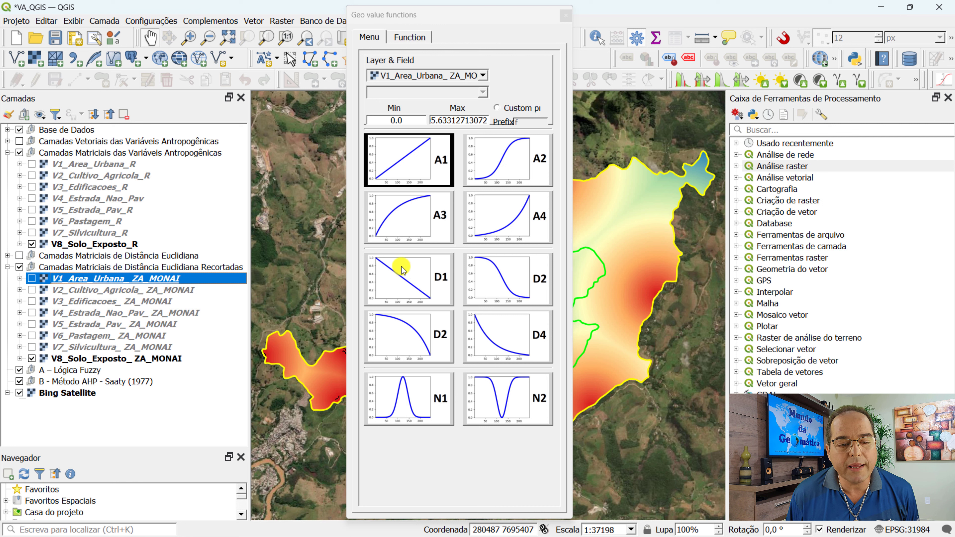
pyautogui.click(407, 286)
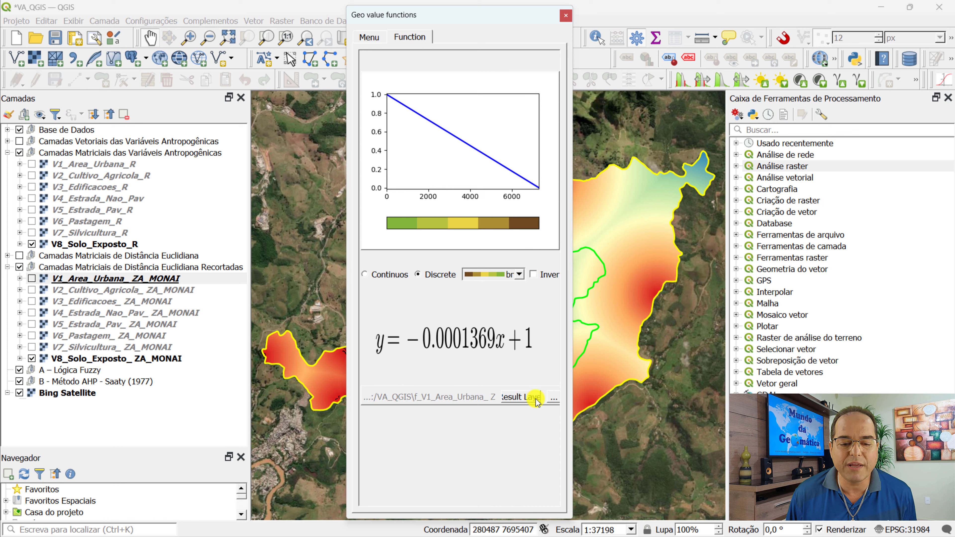
# - Start saving the Geo value functions result layer to a file and browse to the VA_QGIS folder on drive C
pyautogui.click(554, 398)
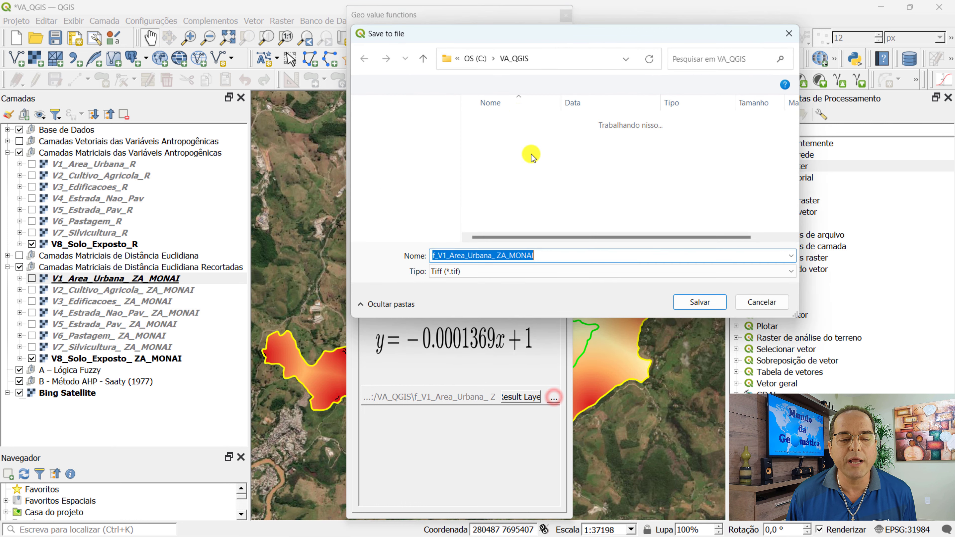
pyautogui.moveTo(510, 38); pyautogui.dragTo(415, 28)
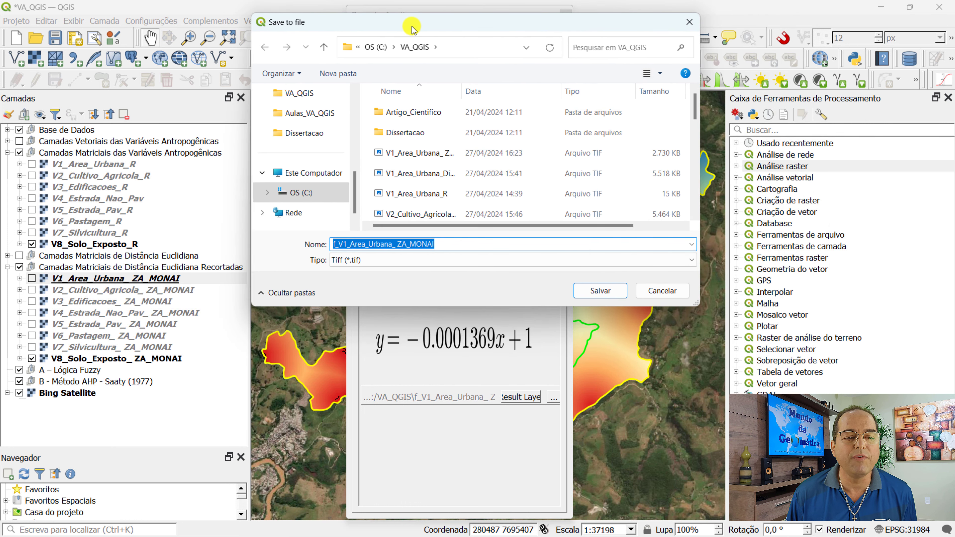
pyautogui.click(308, 192)
pyautogui.scroll(-3, 400, 192)
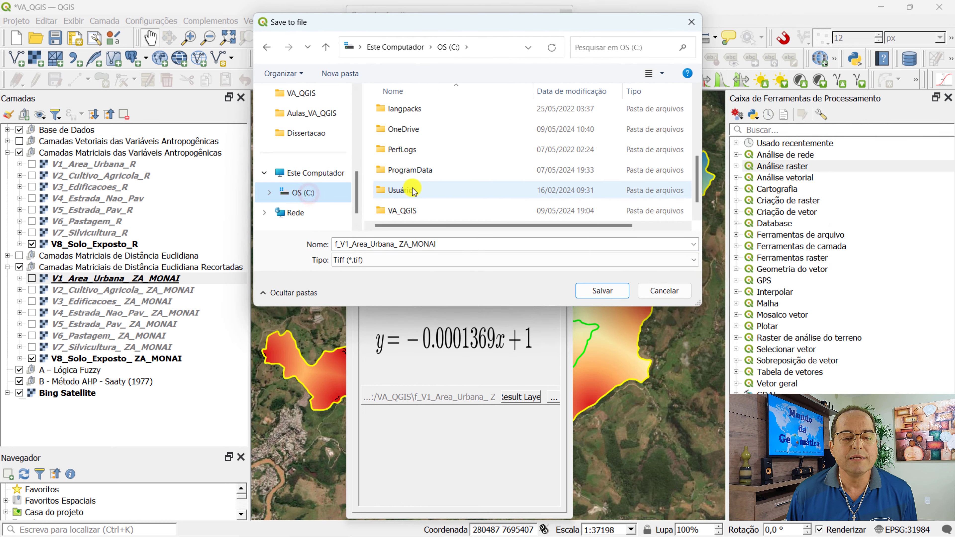
pyautogui.click(410, 193)
pyautogui.doubleClick(411, 192)
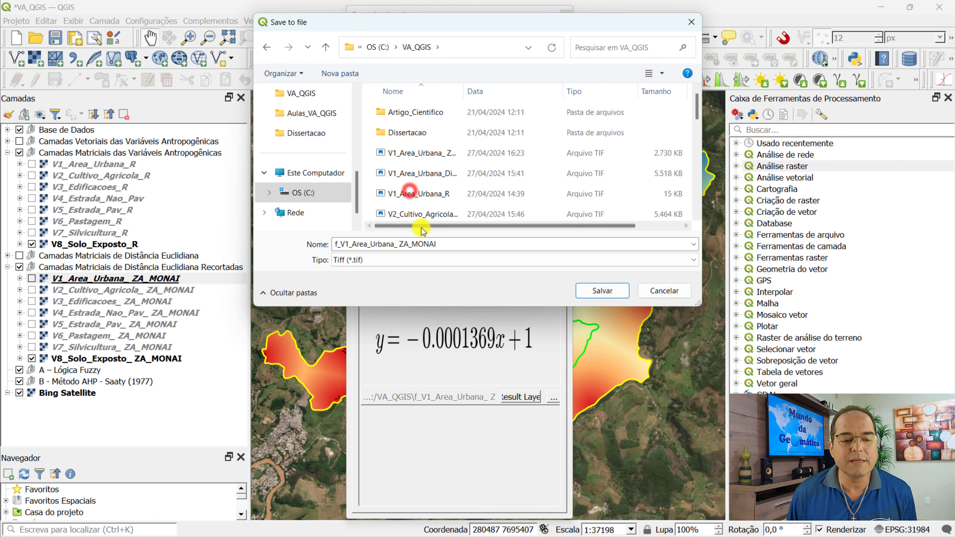
# - Name the result raster V1_Area_Urbana_Fuzzy, without the f_ prefix and ZA_MONAI suffix, and save it as a Tiff file
pyautogui.click(343, 246)
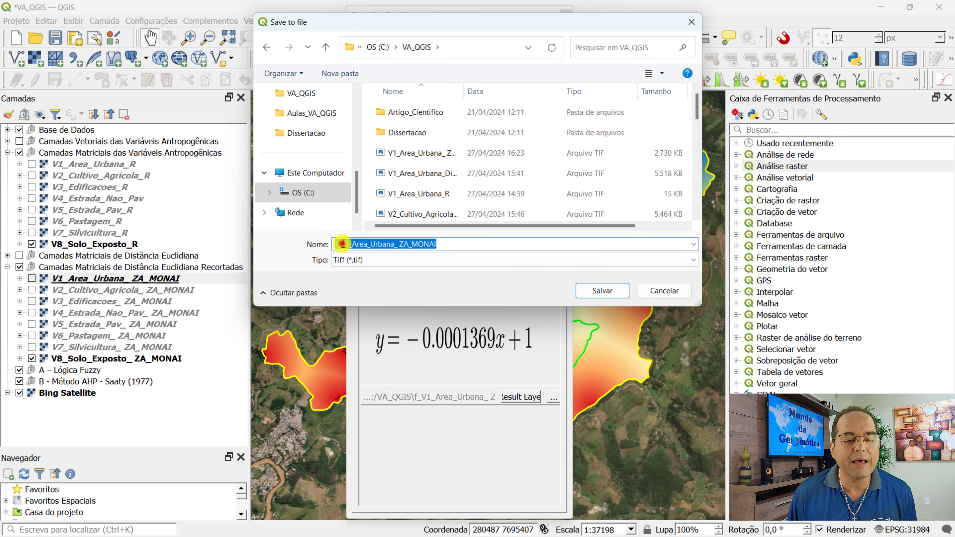
pyautogui.click(343, 245)
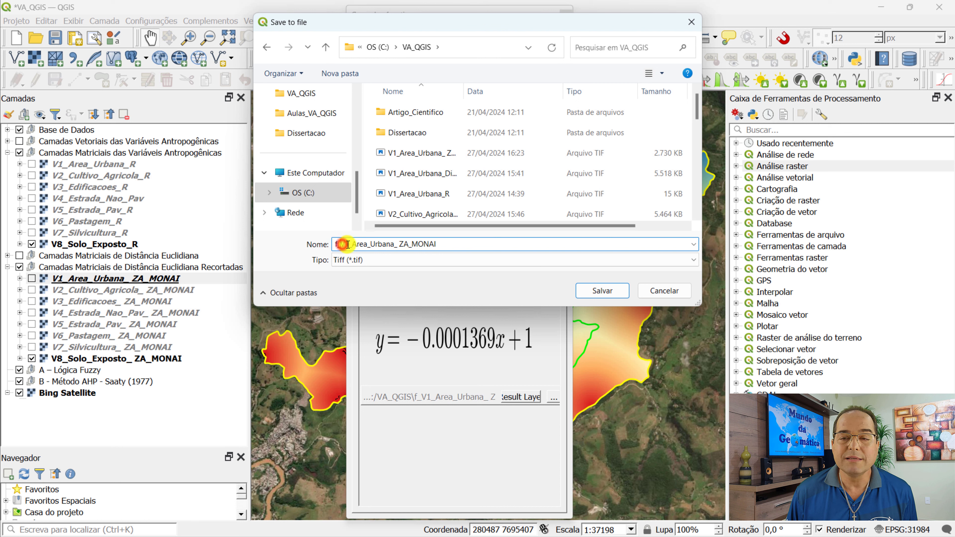
pyautogui.write('f_')
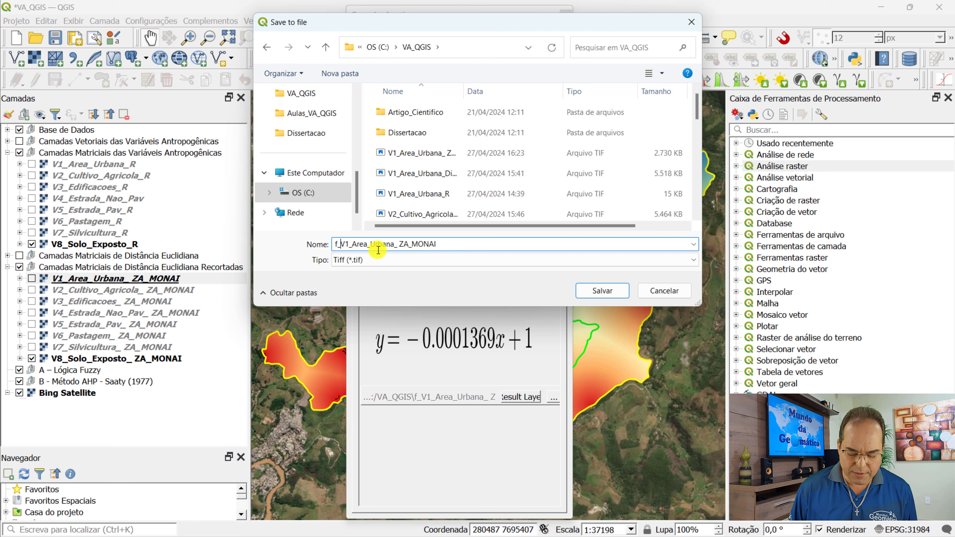
pyautogui.press('BackSpace')
pyautogui.press('BackSpace')
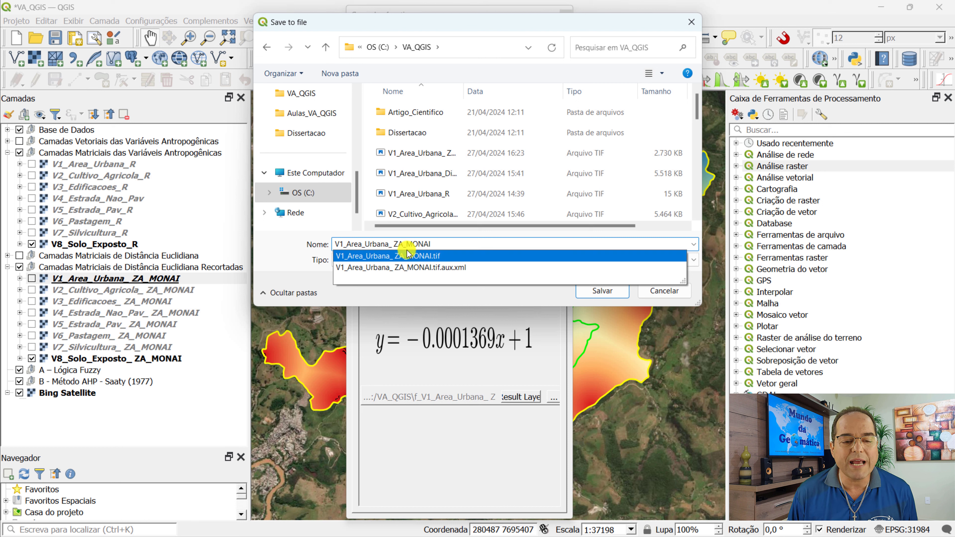
pyautogui.click(294, 262)
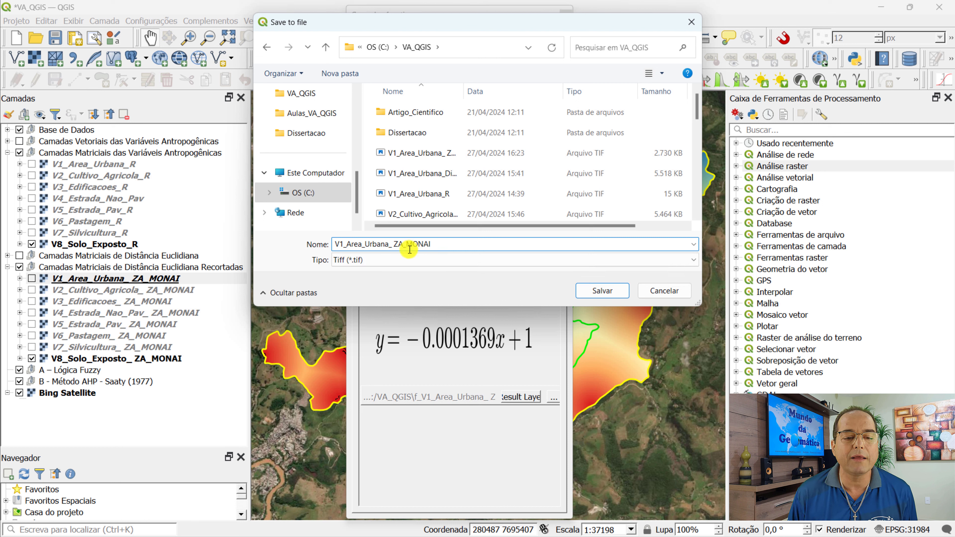
pyautogui.moveTo(395, 244); pyautogui.dragTo(445, 246)
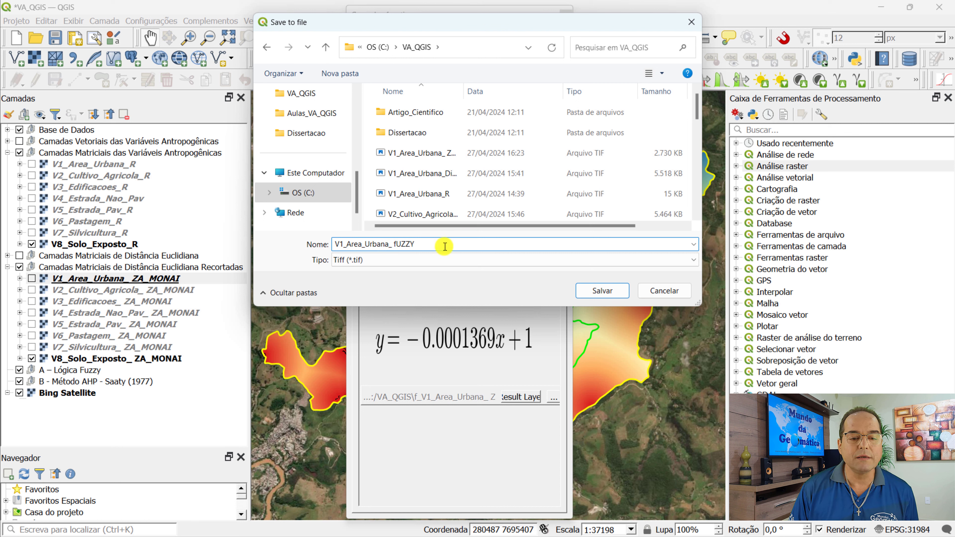
pyautogui.press('BackSpace')
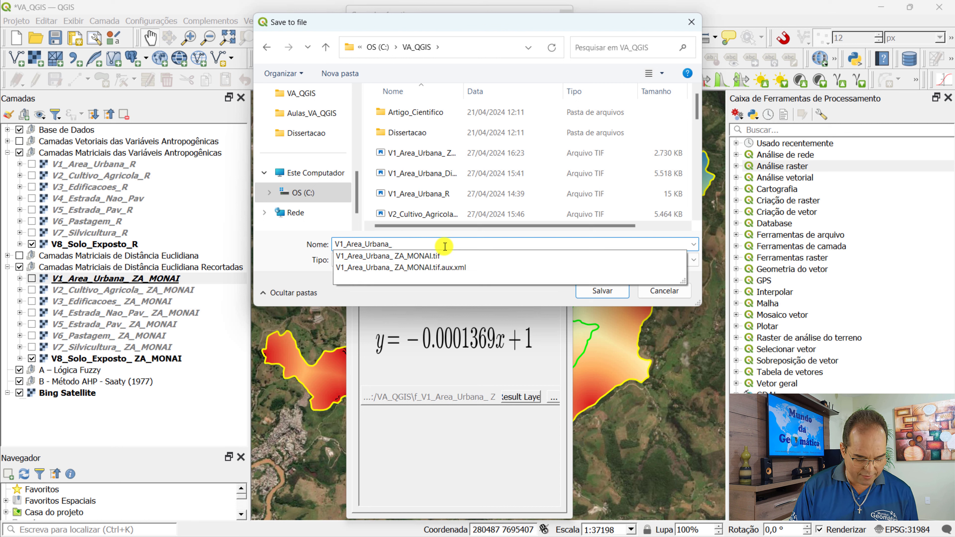
pyautogui.write('Fuzzy')
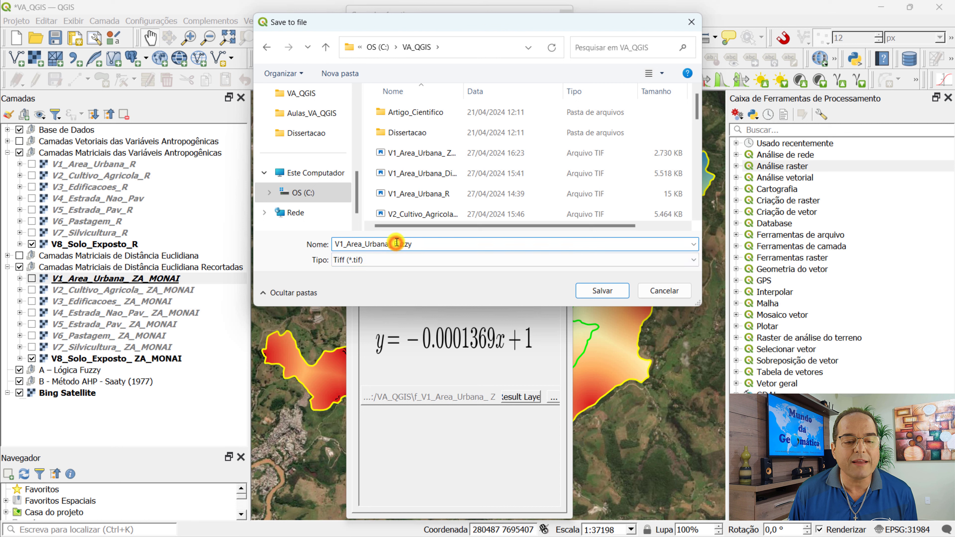
pyautogui.press('BackSpace')
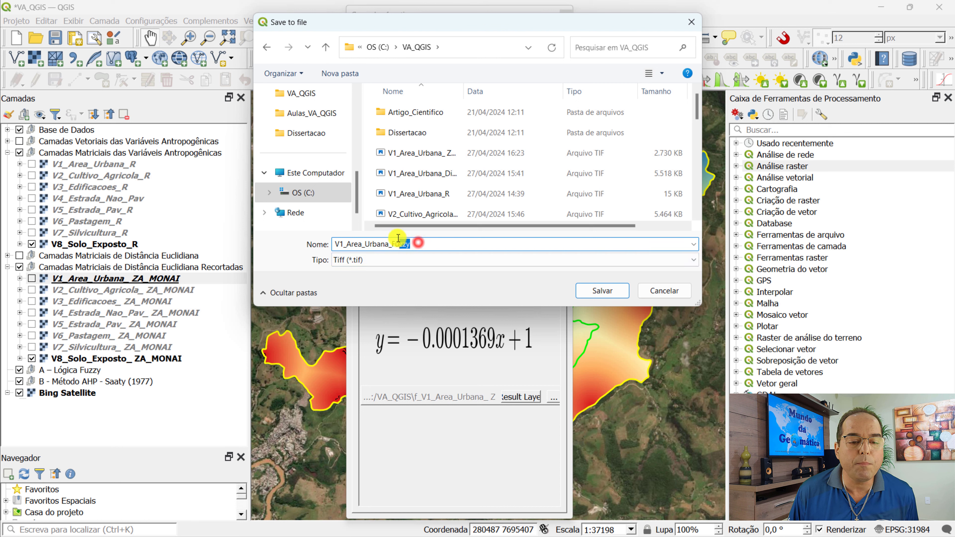
pyautogui.moveTo(389, 243); pyautogui.dragTo(466, 242)
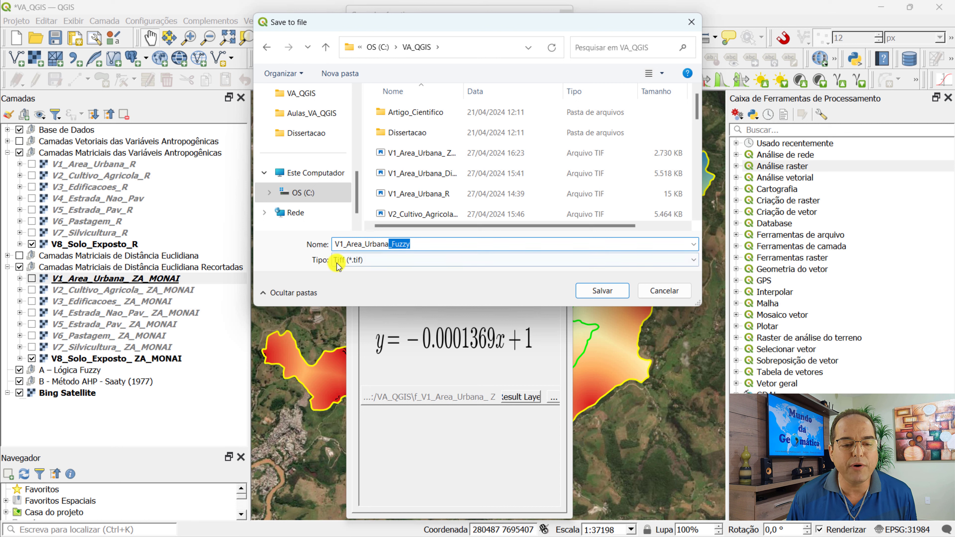
pyautogui.click(613, 295)
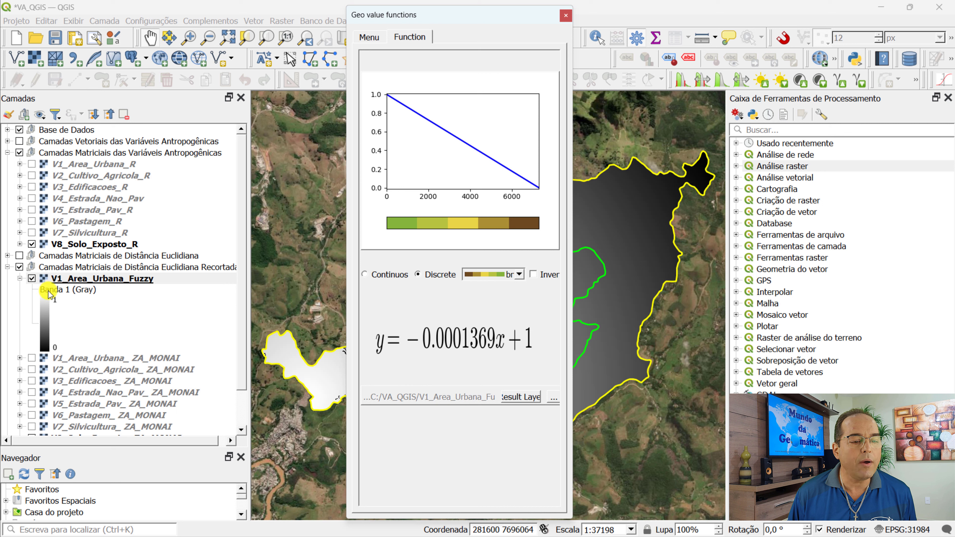
# - Move the V1_Area_Urbana_Fuzzy layer into the A – Lógica Fuzzy group and shift the Geo value functions window off the map
pyautogui.click(20, 279)
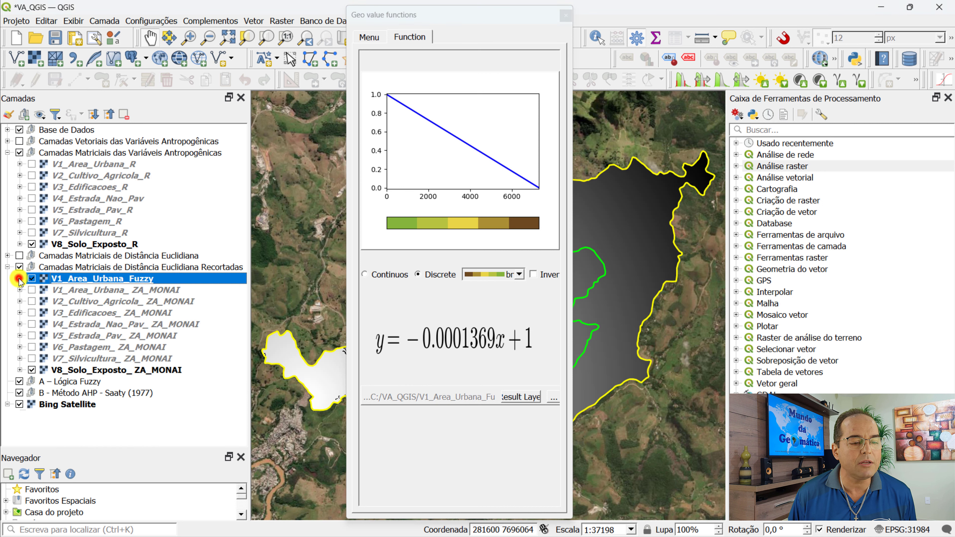
pyautogui.moveTo(151, 279); pyautogui.dragTo(203, 385)
pyautogui.click(89, 370)
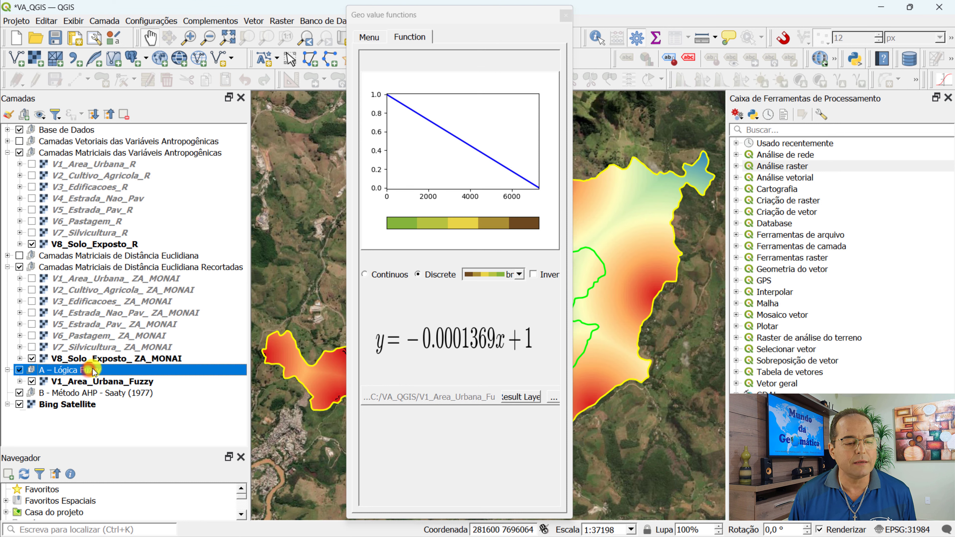
pyautogui.click(97, 382)
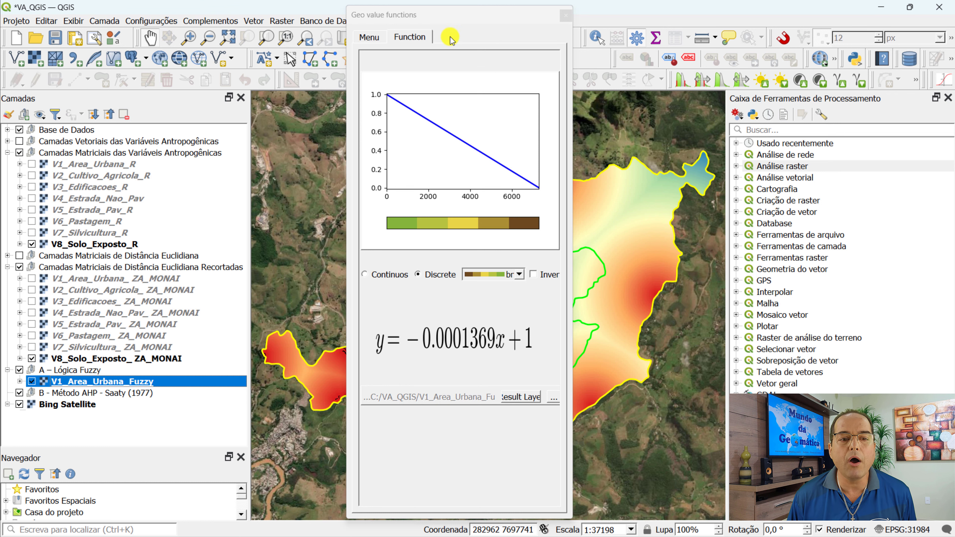
pyautogui.moveTo(460, 14); pyautogui.dragTo(480, 503)
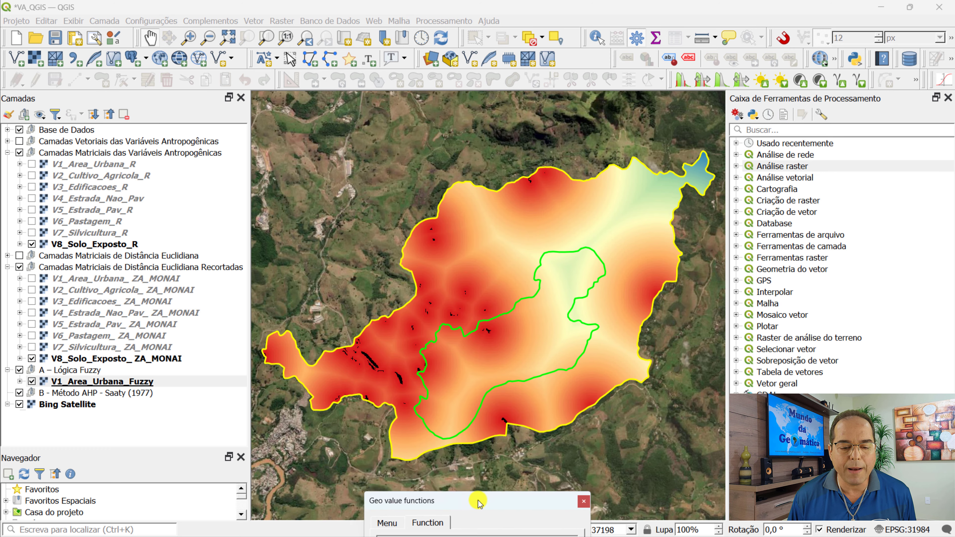
# - Open the symbology properties of V1_Area_Urbana_Fuzzy and set the render type to Banda simples falsa-cor
pyautogui.click(19, 381)
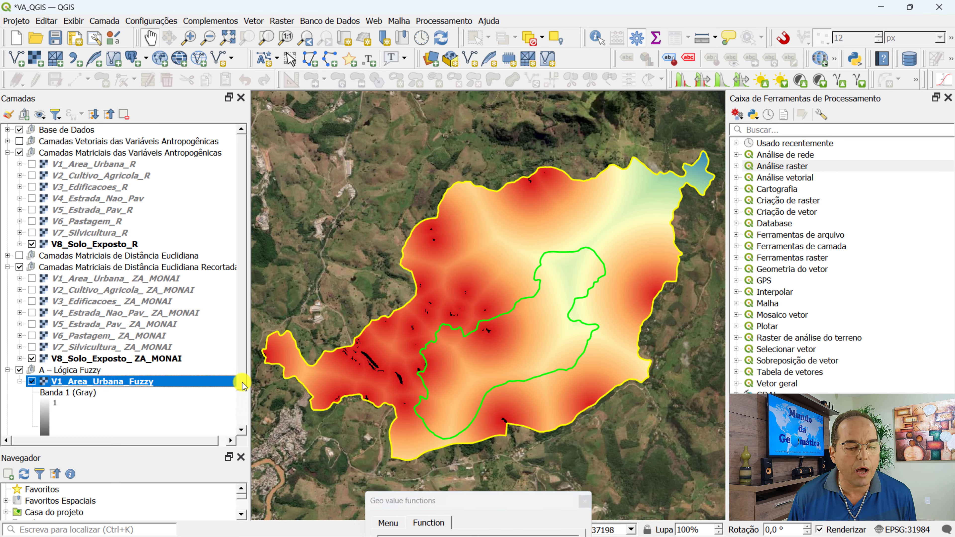
pyautogui.scroll(-2, 242, 385)
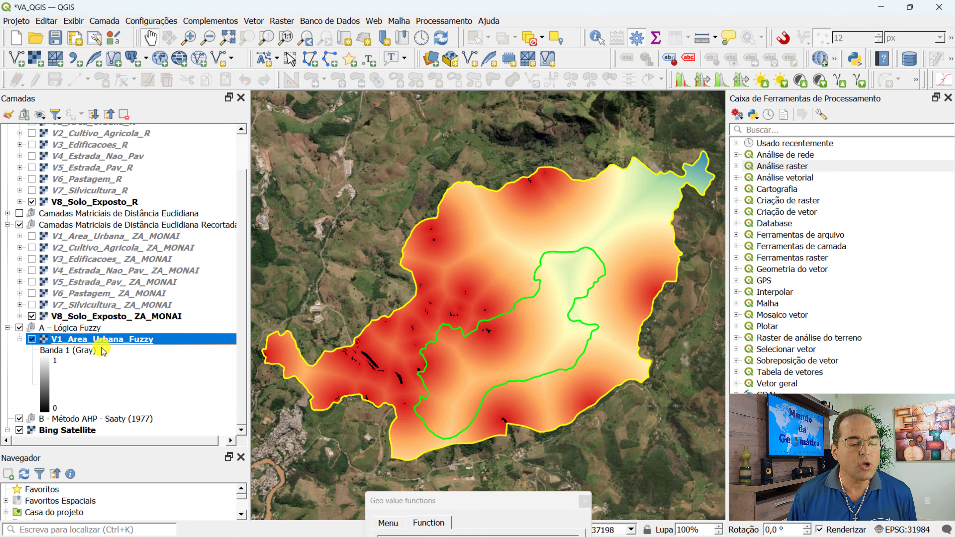
pyautogui.click(120, 340)
pyautogui.doubleClick(119, 341)
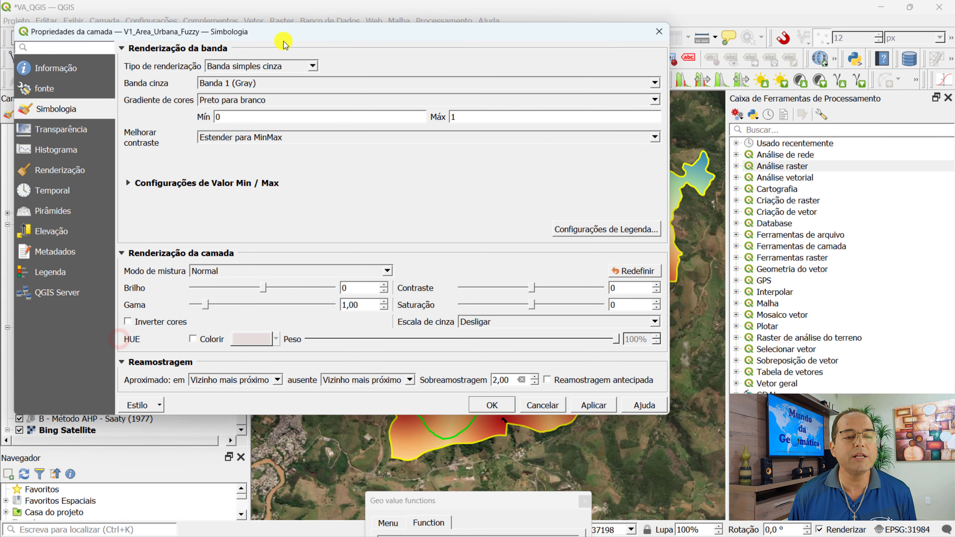
pyautogui.click(54, 121)
pyautogui.click(62, 109)
pyautogui.click(312, 66)
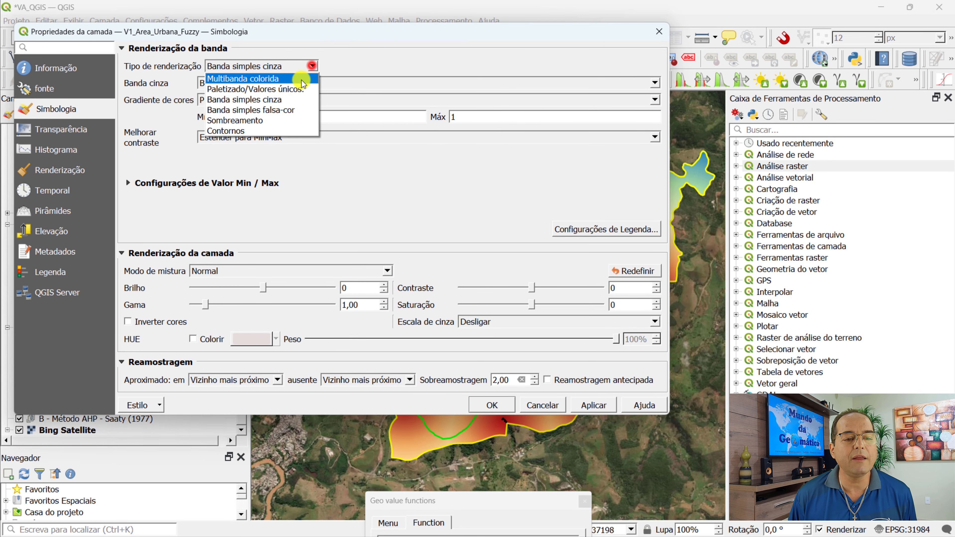
pyautogui.click(281, 108)
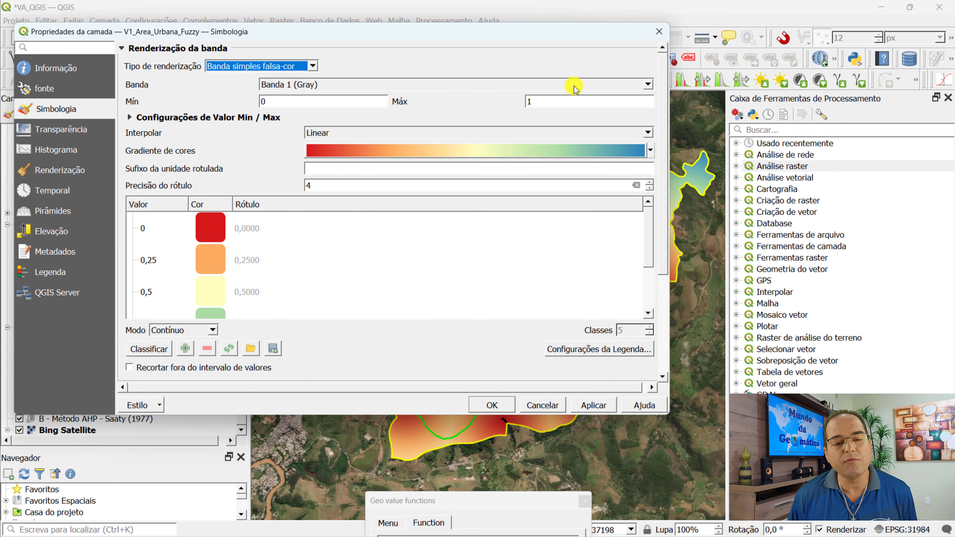
# - Set the fuzzy raster's color gradient to Spectral with Linear interpolation
pyautogui.click(651, 152)
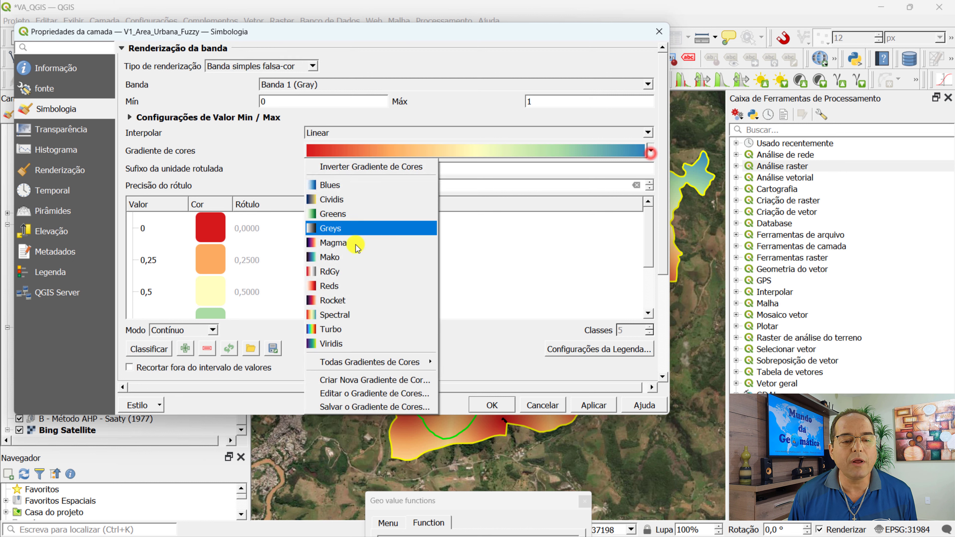
pyautogui.click(336, 315)
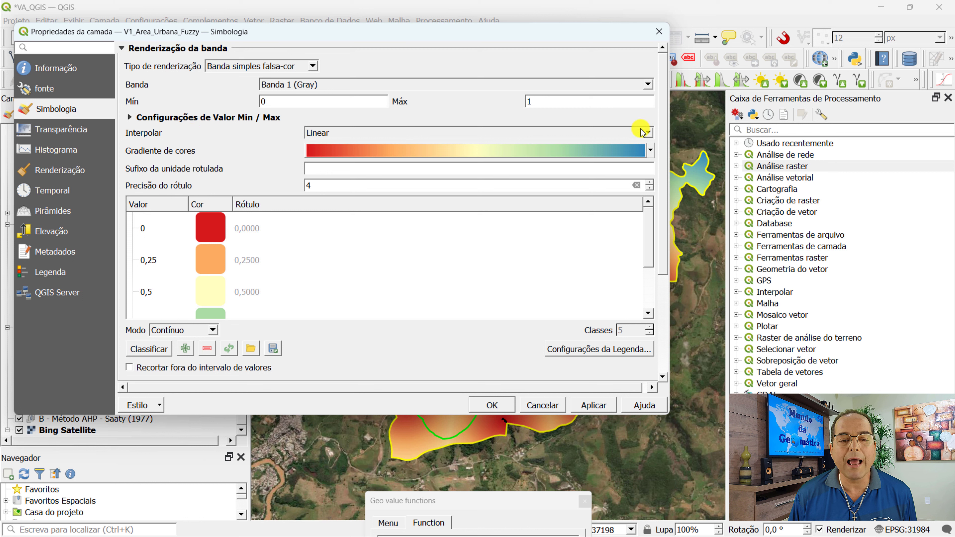
pyautogui.click(649, 132)
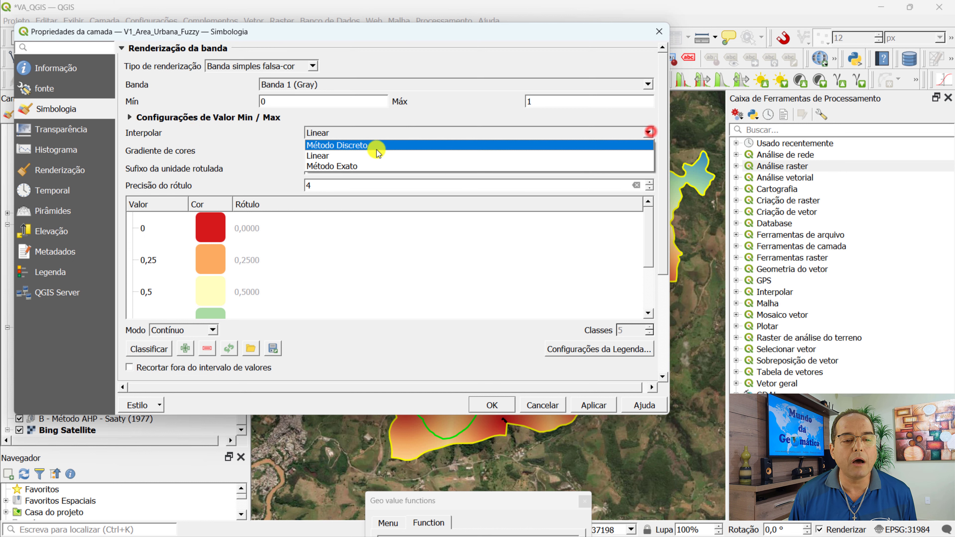
pyautogui.click(328, 158)
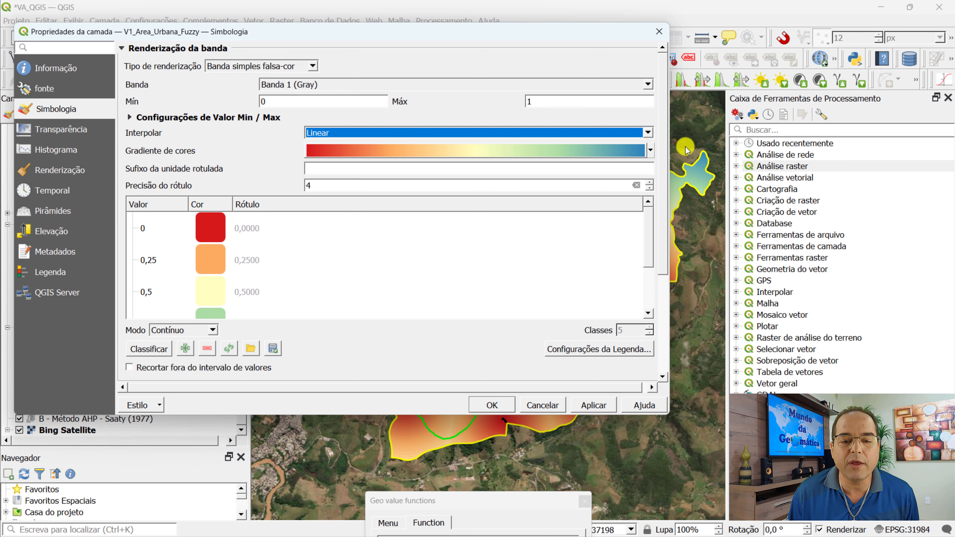
# - Invert the fuzzy raster's color gradient, apply the symbology, and hide the V8_Solo_Exposto_ ZA_MONAI layer
pyautogui.click(652, 151)
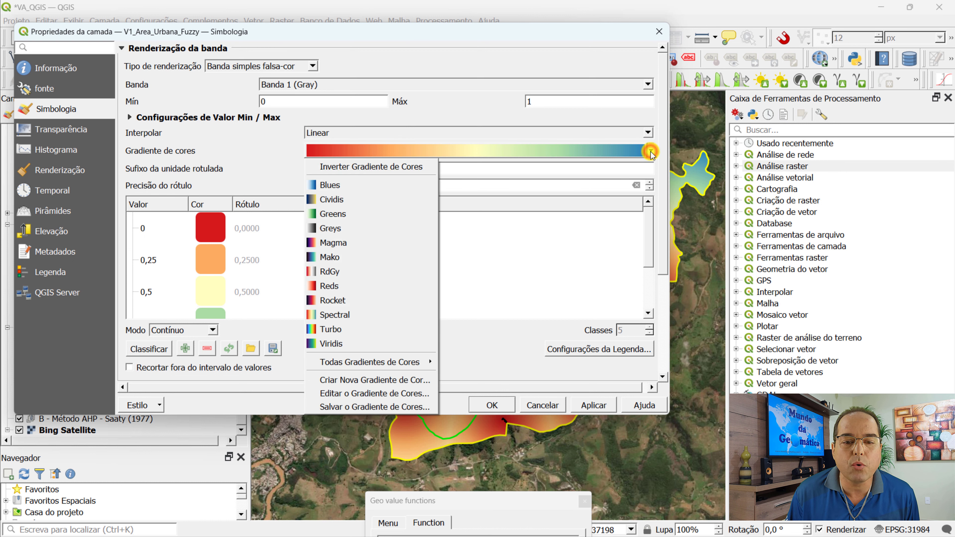
pyautogui.click(336, 167)
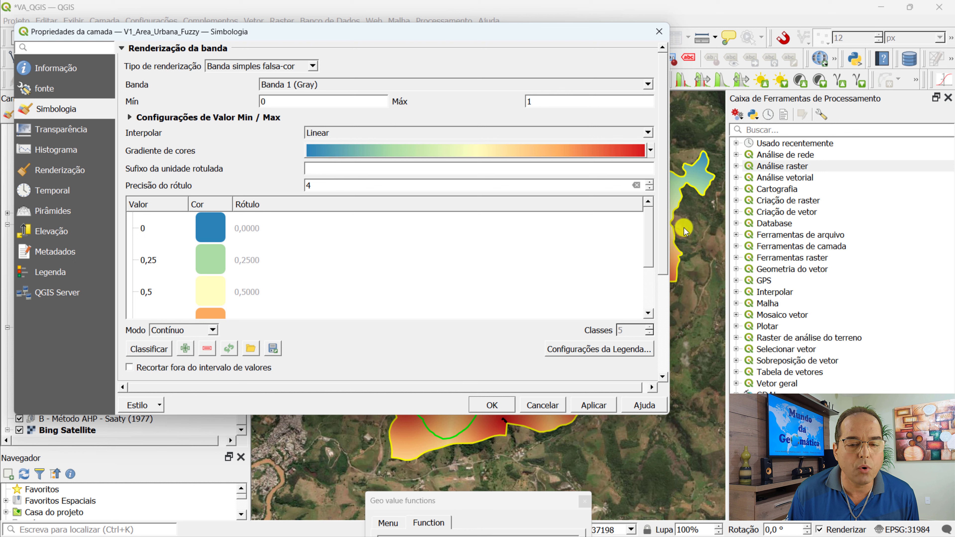
pyautogui.moveTo(646, 239); pyautogui.dragTo(642, 277)
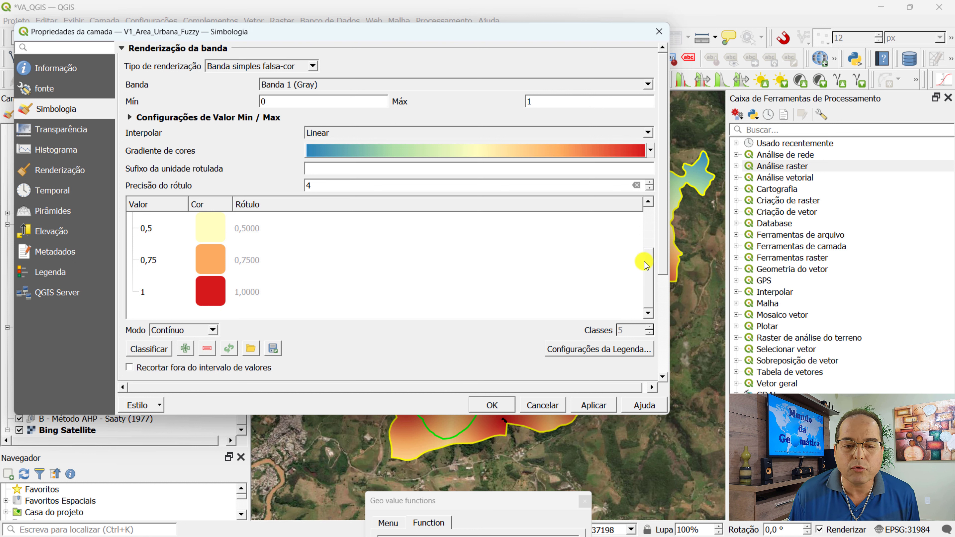
pyautogui.moveTo(651, 262); pyautogui.dragTo(659, 197)
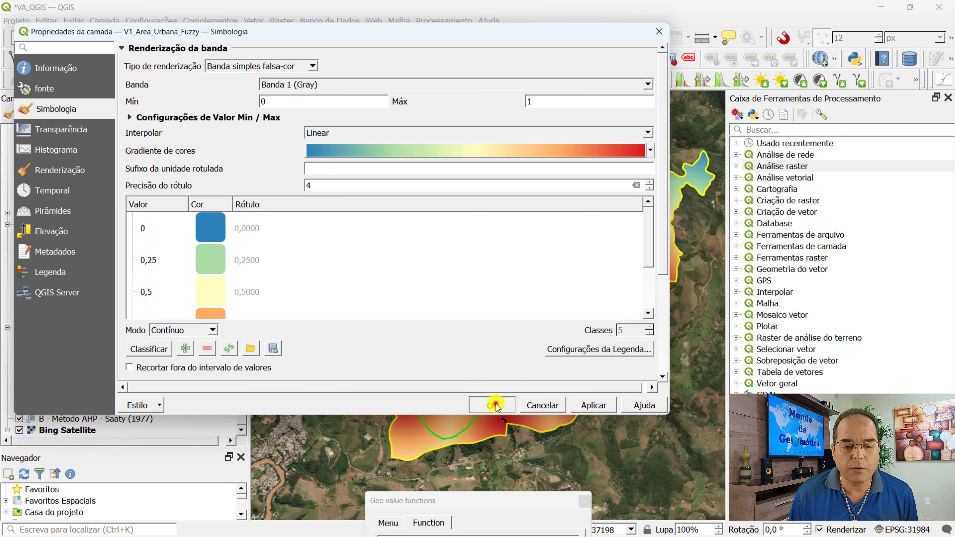
pyautogui.click(496, 406)
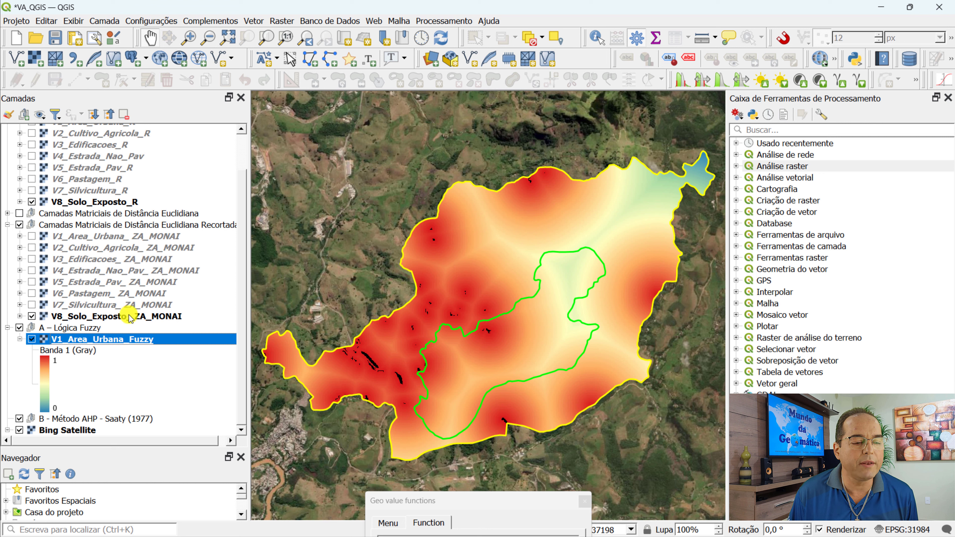
pyautogui.click(33, 317)
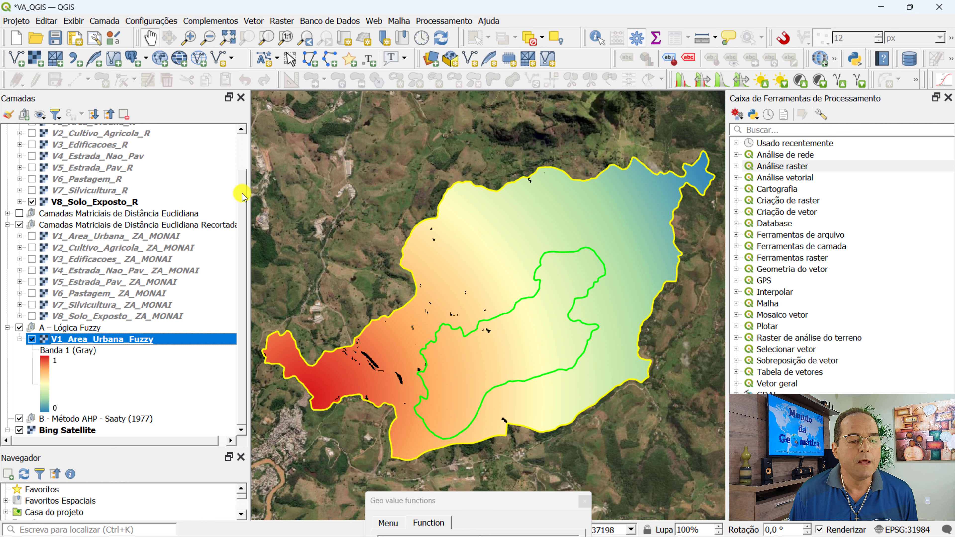
pyautogui.moveTo(242, 188); pyautogui.dragTo(242, 141)
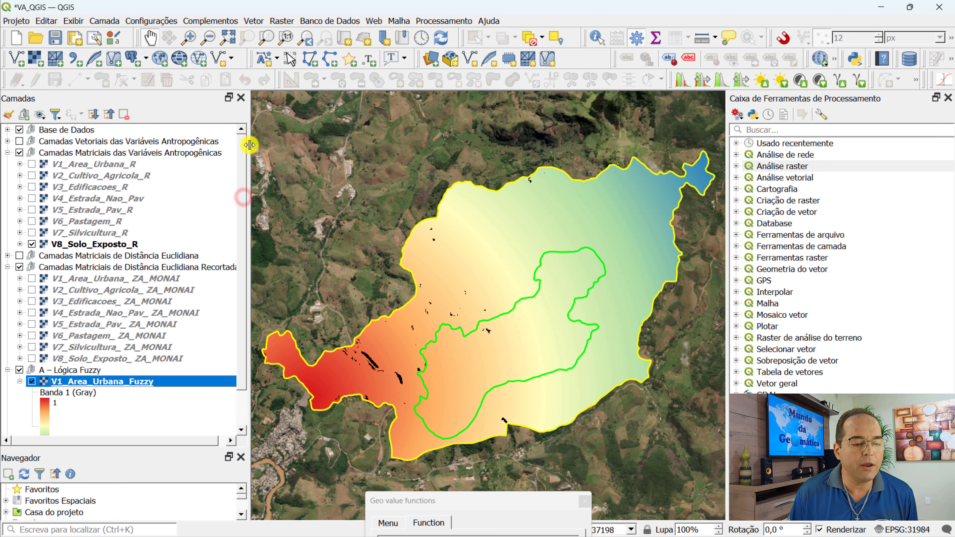
# - Show the V1_Area_Urbana_R layer over the fuzzy raster and hide V8_Solo_Exposto_R
pyautogui.click(32, 164)
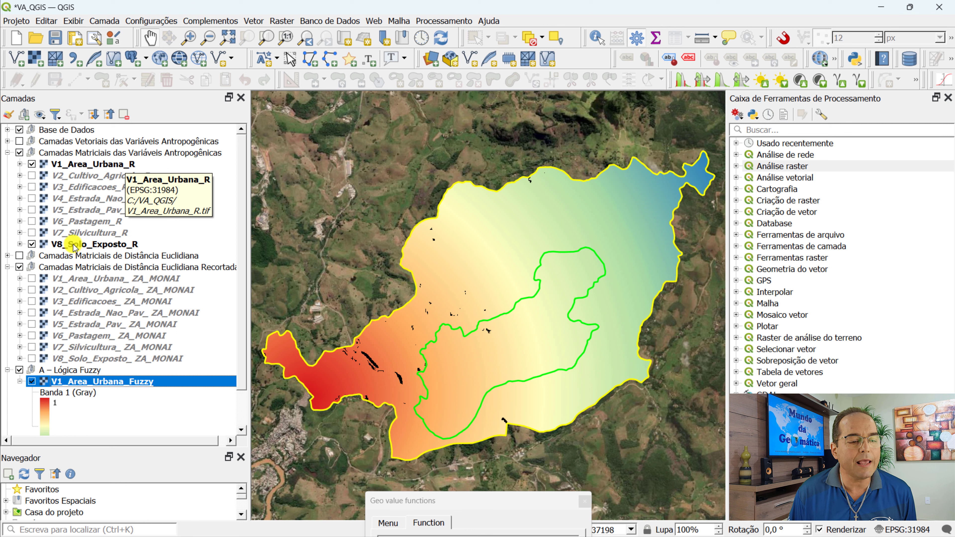
pyautogui.click(33, 244)
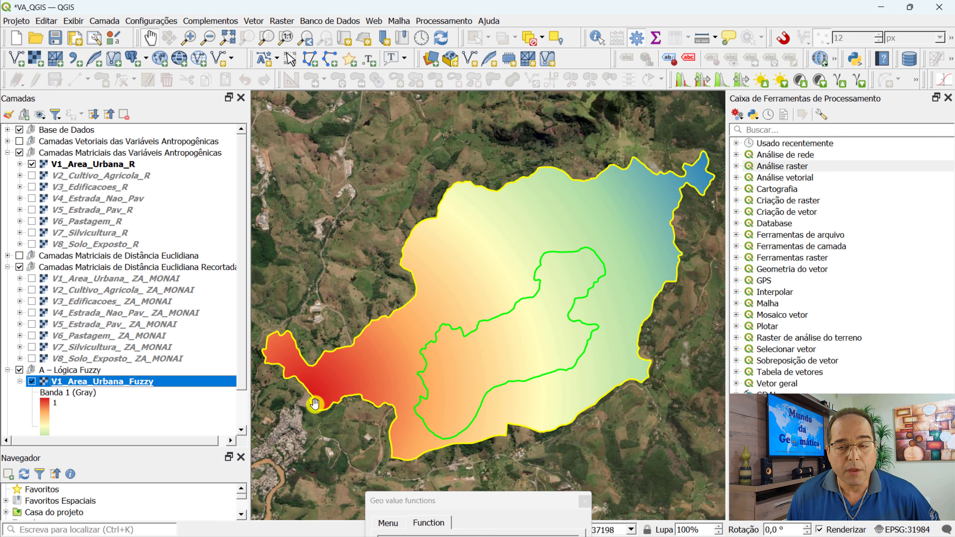
pyautogui.click(236, 431)
pyautogui.click(236, 432)
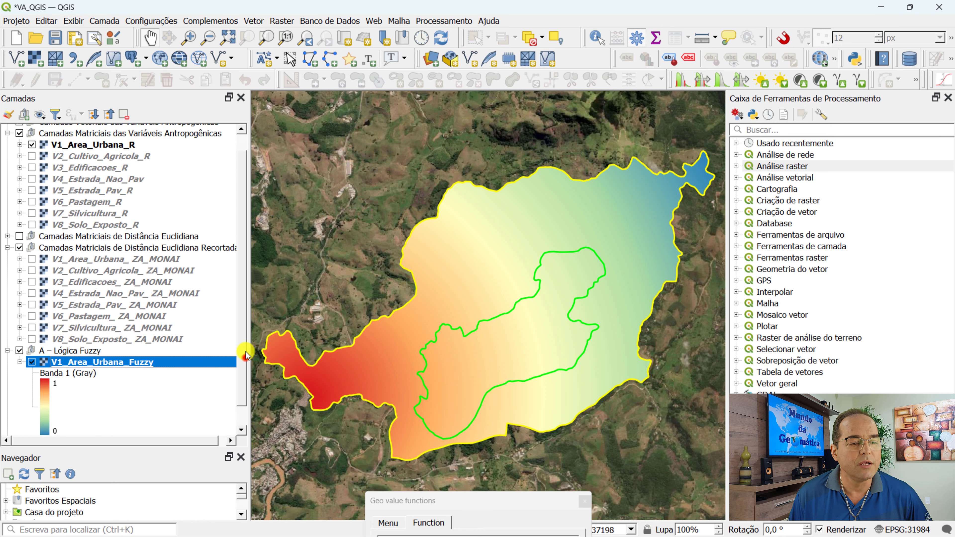
pyautogui.moveTo(245, 356); pyautogui.dragTo(255, 301)
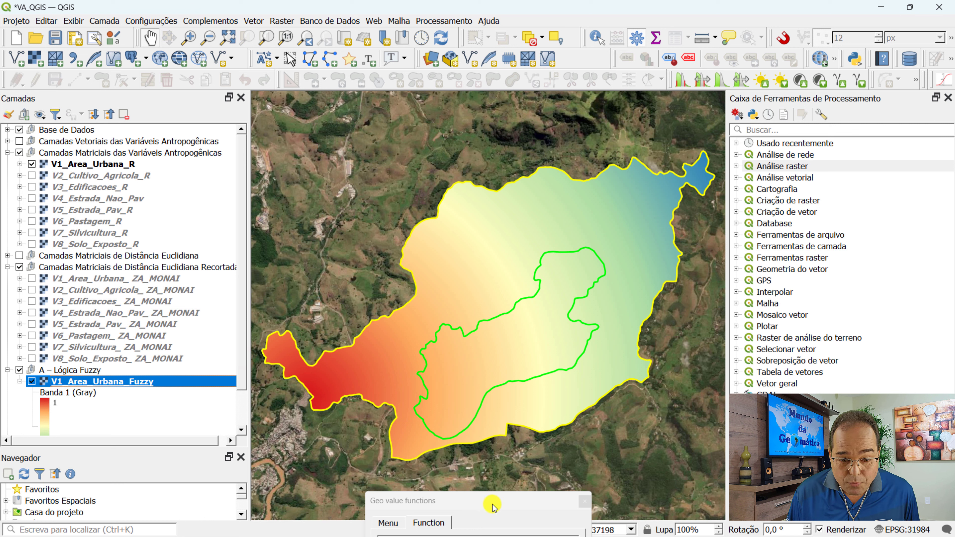
# - Bring the Geo value functions window back into full view and switch to the Excel workbook to compare the V1 membership function
pyautogui.moveTo(499, 505); pyautogui.dragTo(487, 17)
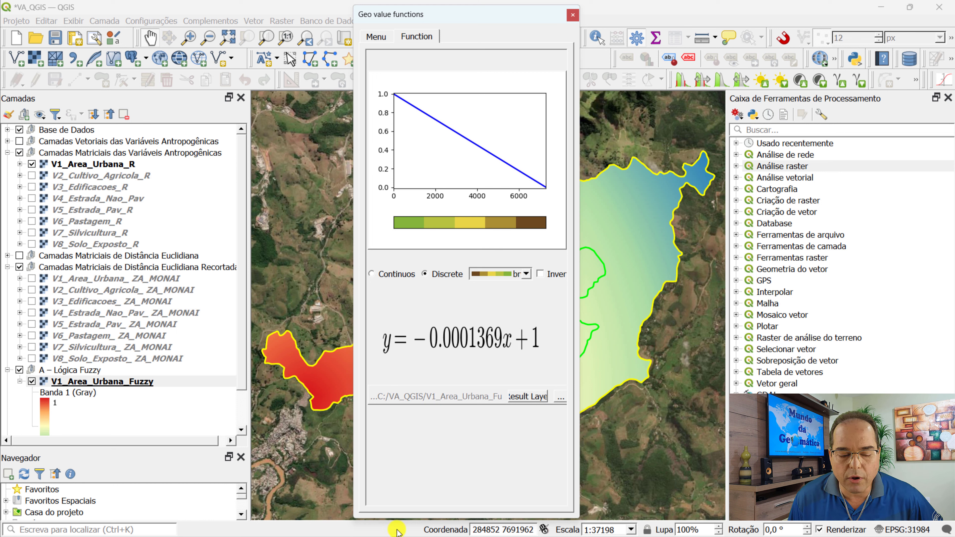
pyautogui.moveTo(400, 530)
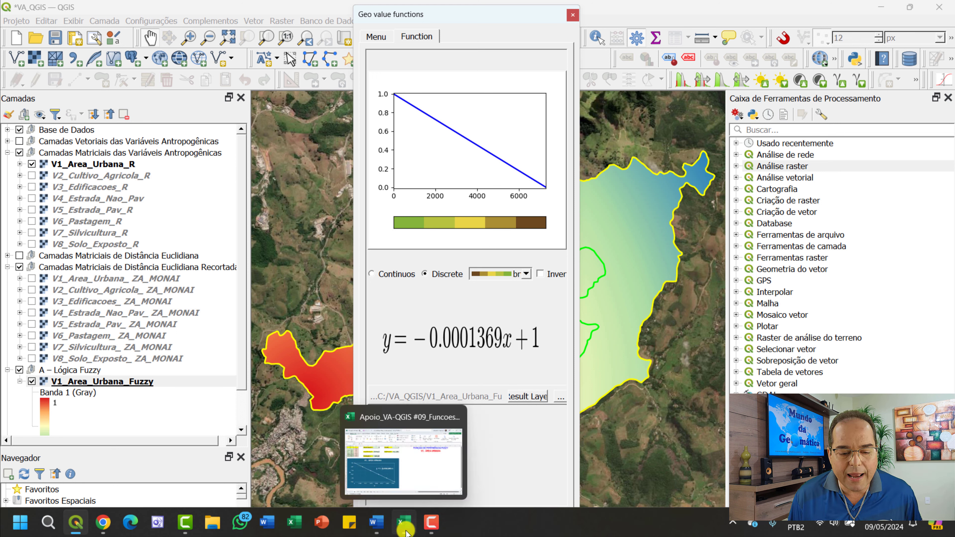
pyautogui.click(401, 522)
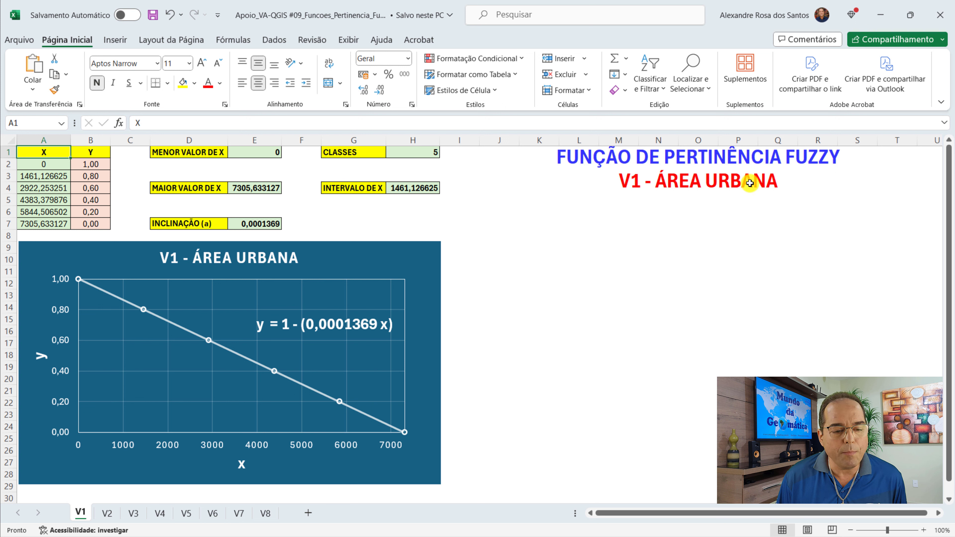
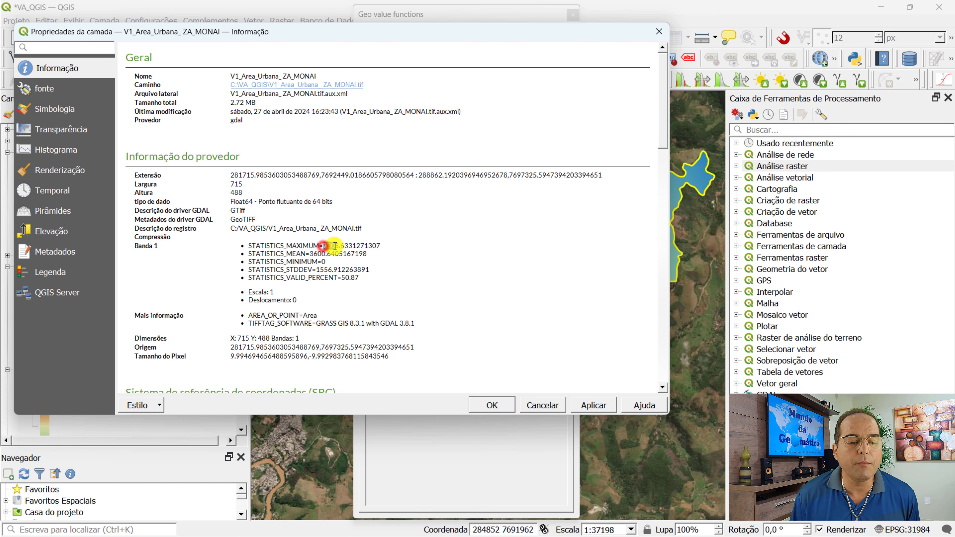
# - Copy the STATISTICS_MAXIMUM value from the layer information of V1_Area_Urbana_ ZA_MONAI
pyautogui.moveTo(323, 246); pyautogui.dragTo(380, 247)
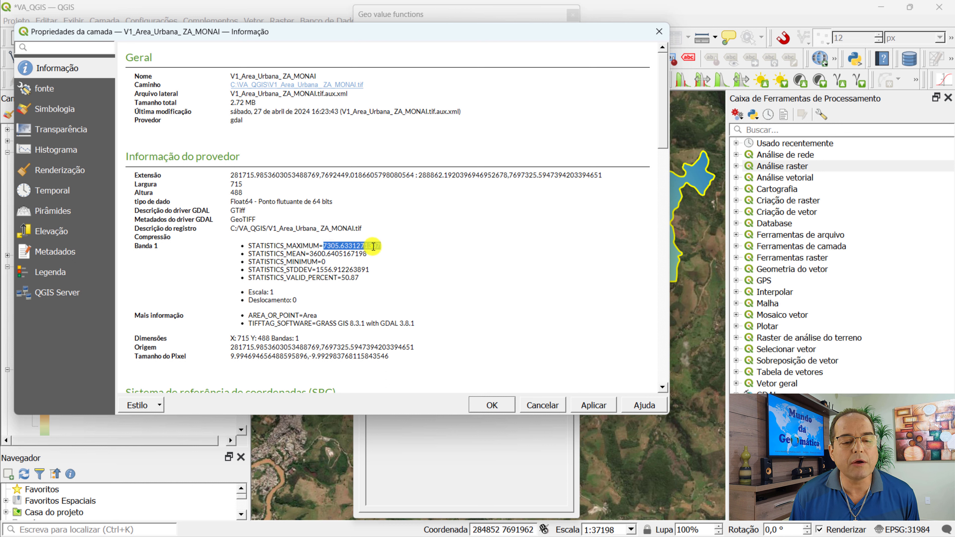
pyautogui.rightClick(373, 246)
pyautogui.click(386, 253)
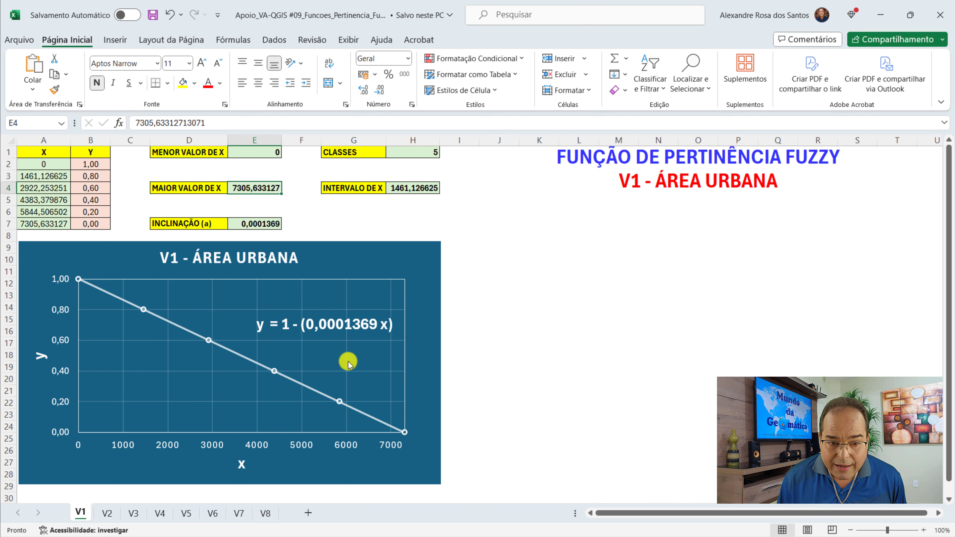
# - Review the fuzzy membership function charts on worksheets V2 through V8 of the Excel workbook
pyautogui.click(107, 513)
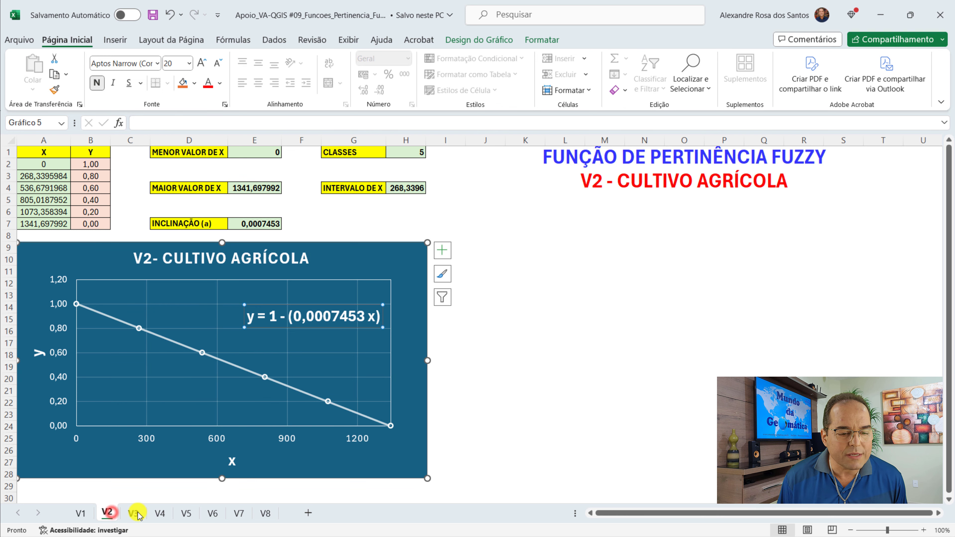
pyautogui.click(135, 514)
pyautogui.click(160, 514)
pyautogui.click(186, 514)
pyautogui.click(213, 514)
pyautogui.click(239, 514)
pyautogui.click(265, 514)
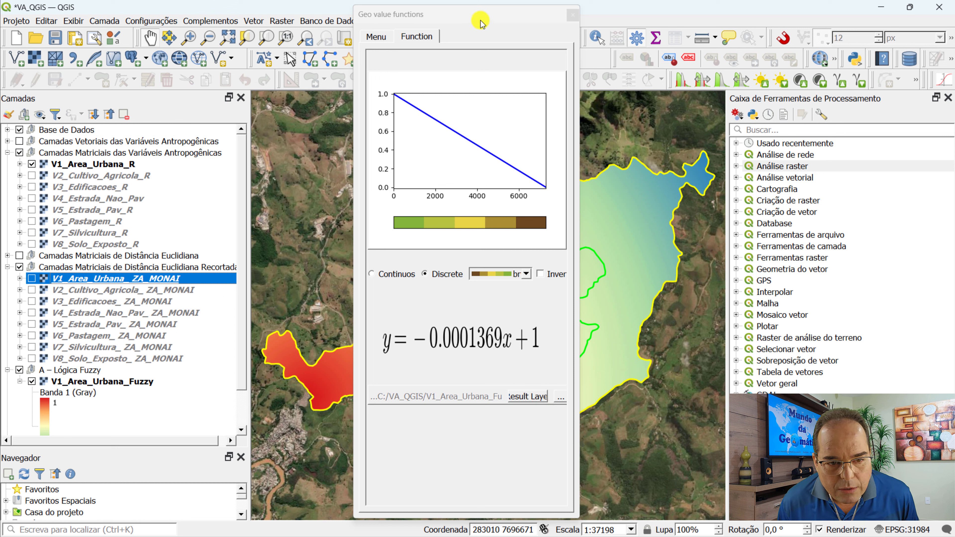
# - Load V2_Cultivo_Agricola_ ZA_MONAI as the input layer in Geo value functions and choose the decreasing linear function D1
pyautogui.click(377, 36)
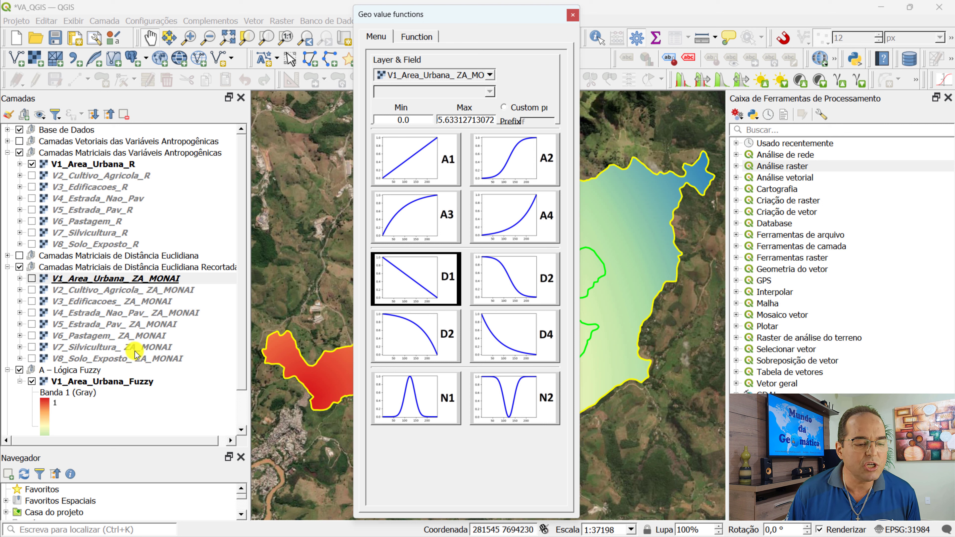
pyautogui.click(115, 292)
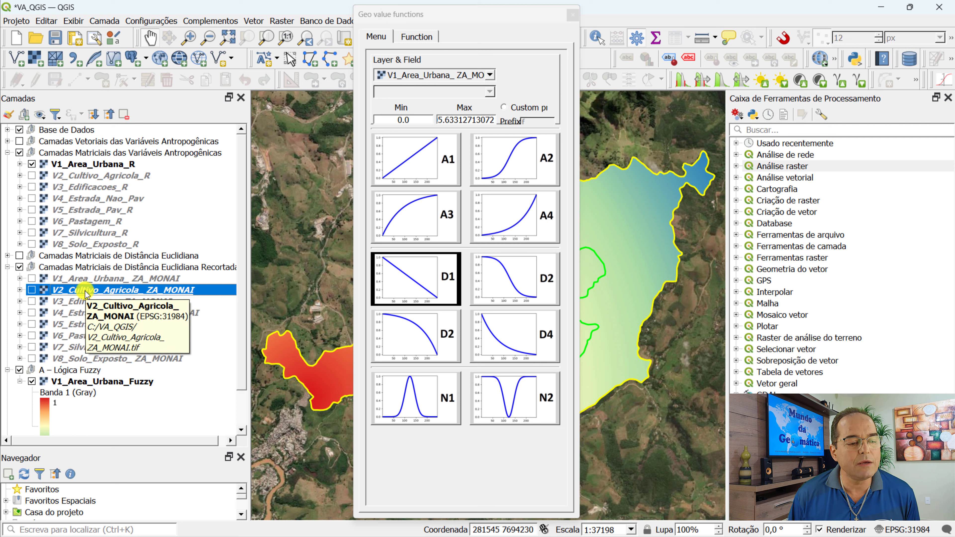
pyautogui.click(93, 290)
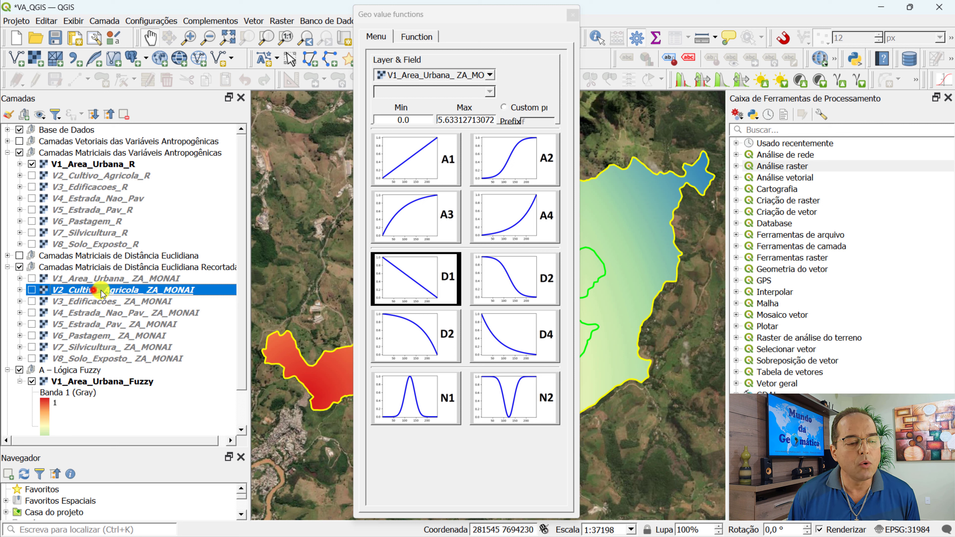
pyautogui.moveTo(102, 294); pyautogui.dragTo(449, 79)
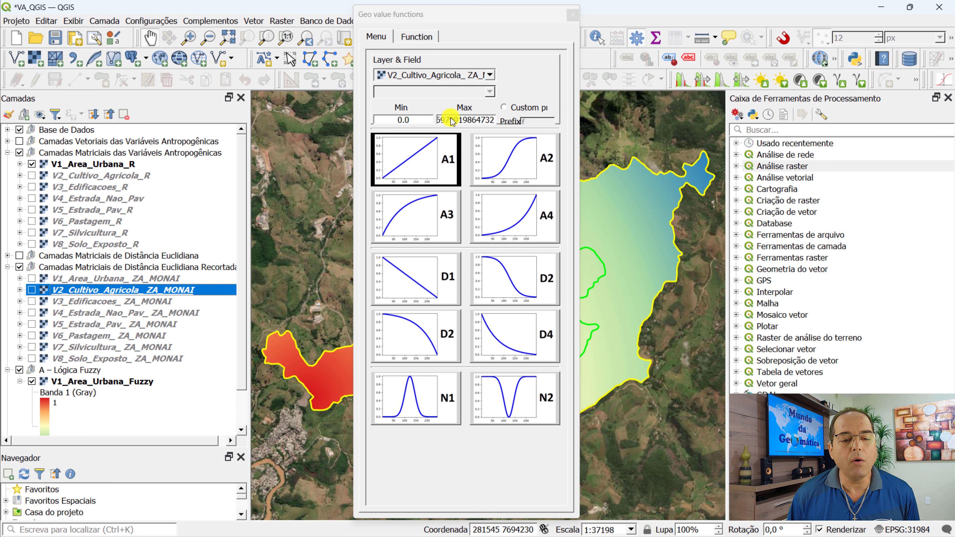
pyautogui.click(410, 282)
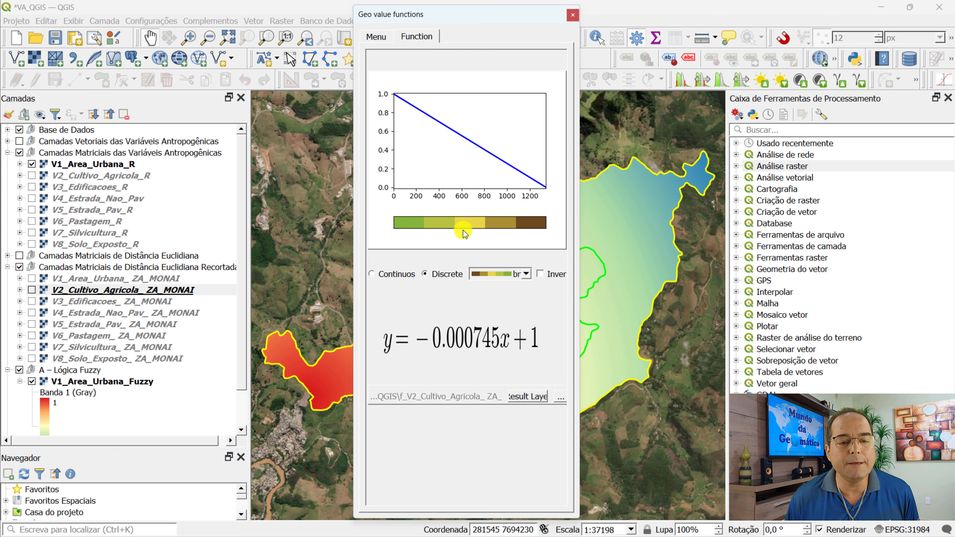
# - Save the function's result layer as the TIFF file V2_Cultivo_Agricola_Fuzzy in the VA_QGIS folder
pyautogui.click(561, 399)
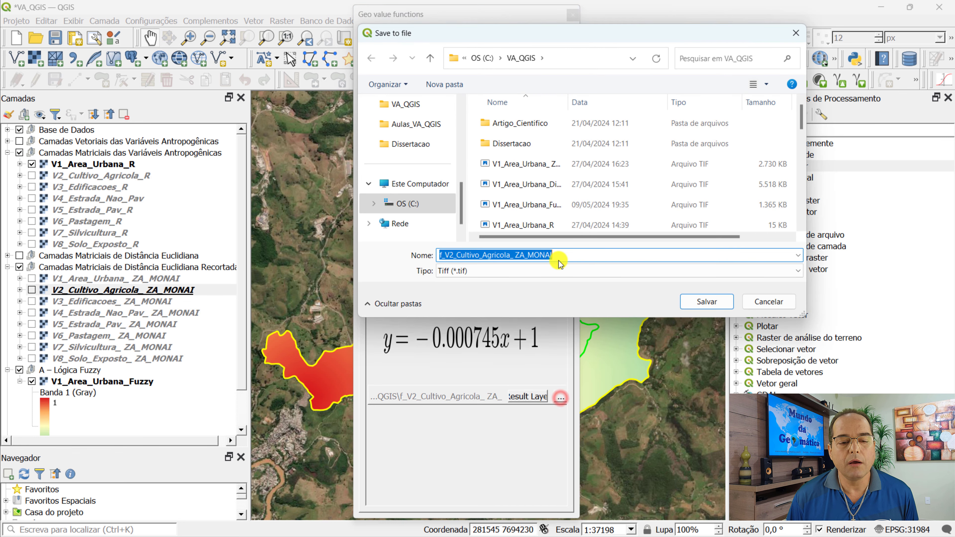
pyautogui.click(444, 256)
pyautogui.moveTo(446, 255); pyautogui.dragTo(414, 255)
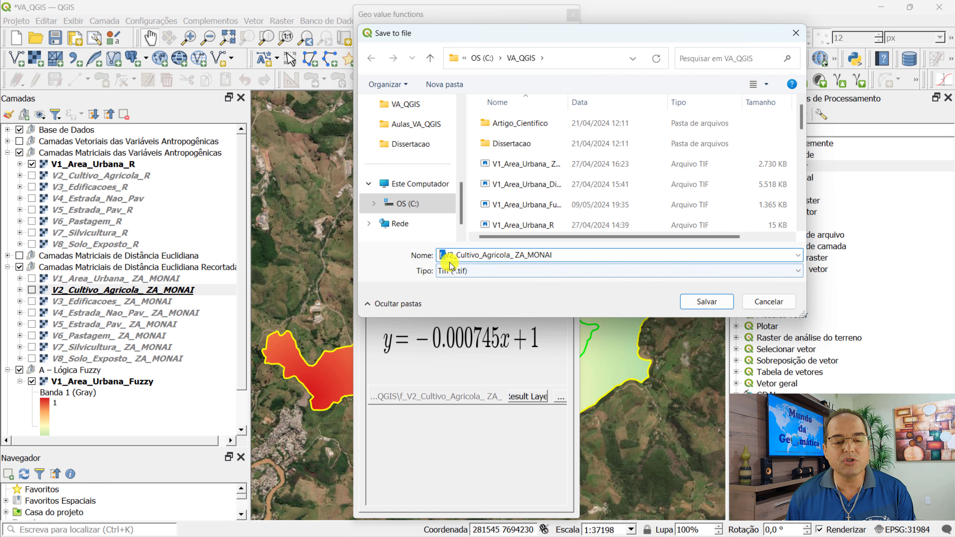
pyautogui.press('BackSpace')
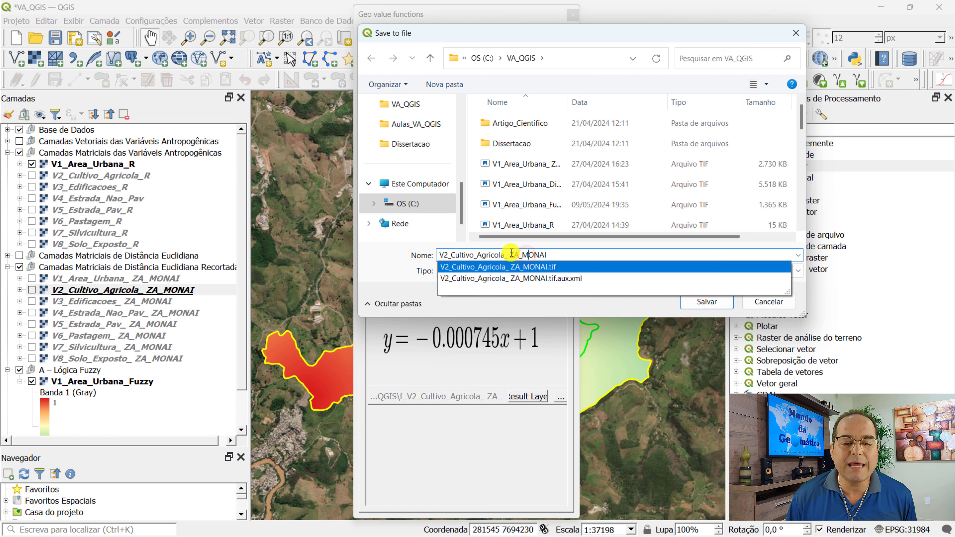
pyautogui.moveTo(506, 256); pyautogui.dragTo(558, 256)
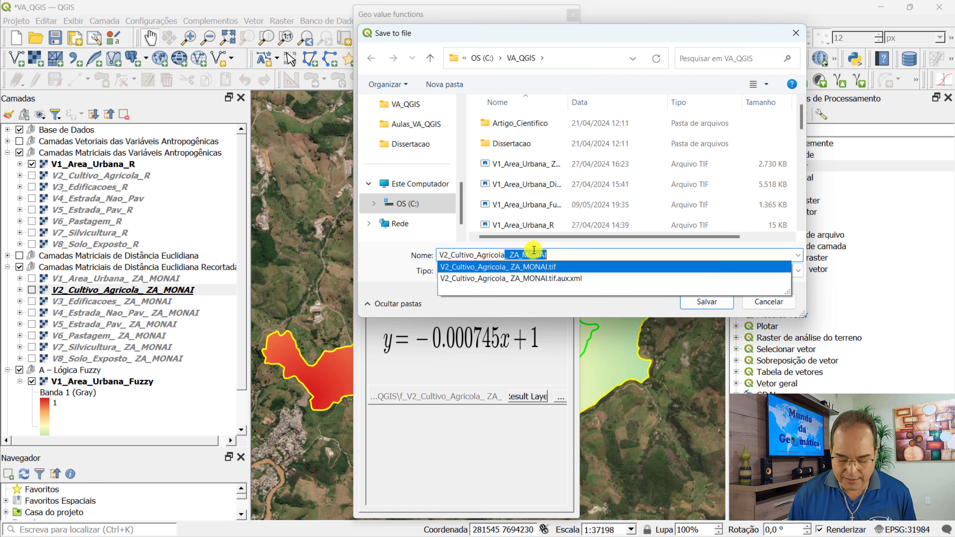
pyautogui.press('BackSpace')
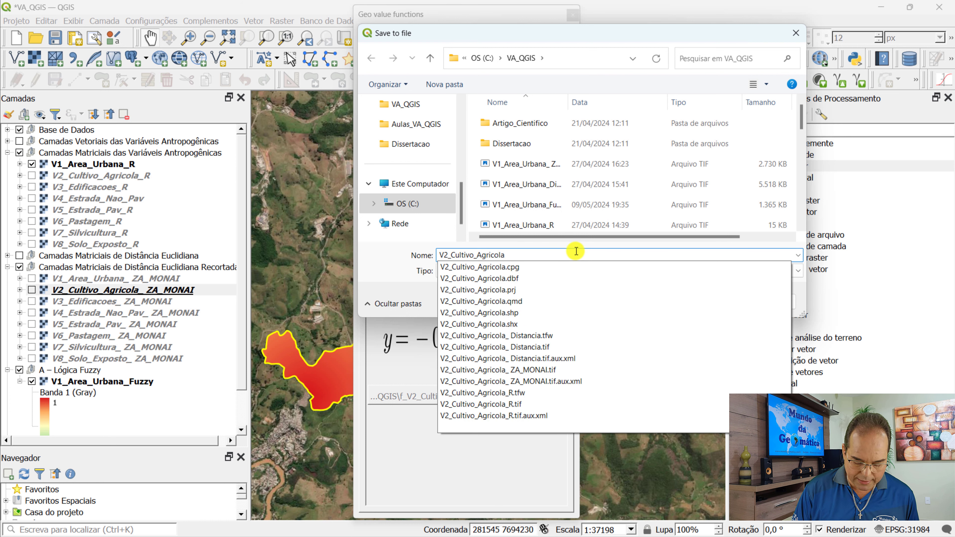
pyautogui.write('_Fuzzy')
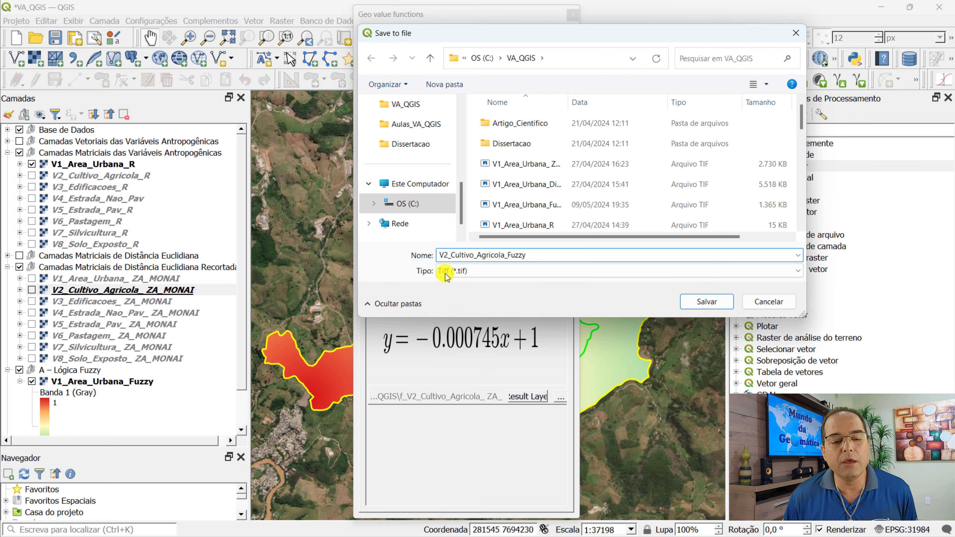
pyautogui.moveTo(653, 32); pyautogui.dragTo(559, 17)
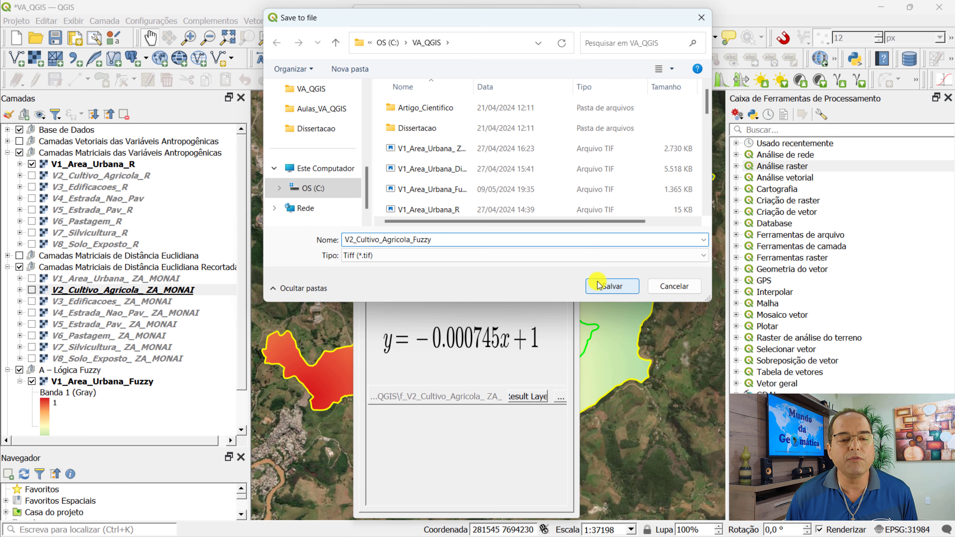
pyautogui.click(612, 286)
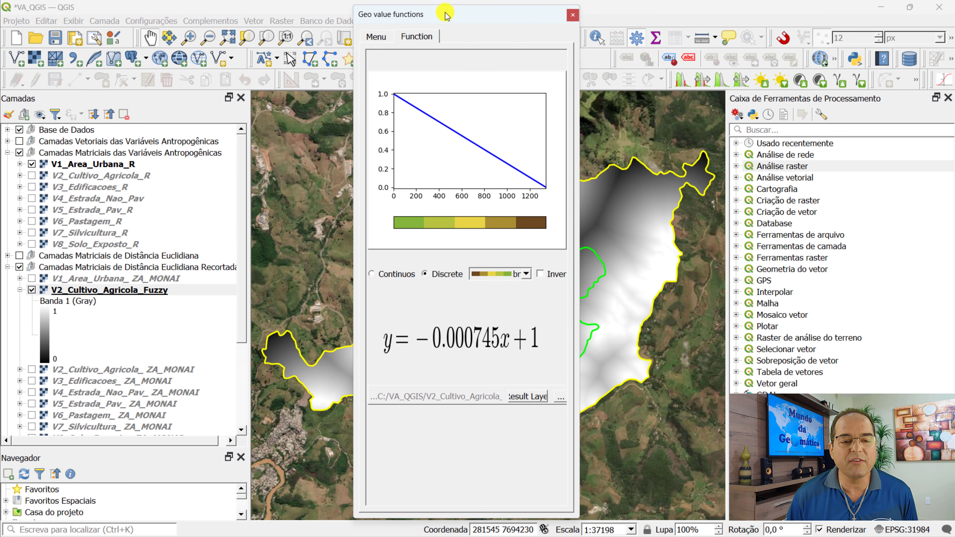
# - Collapse the legends of both fuzzy layers and move V2_Cultivo_Agricola_Fuzzy below V1_Area_Urbana_Fuzzy in the A – Lógica Fuzzy group
pyautogui.moveTo(451, 18); pyautogui.dragTo(484, 472)
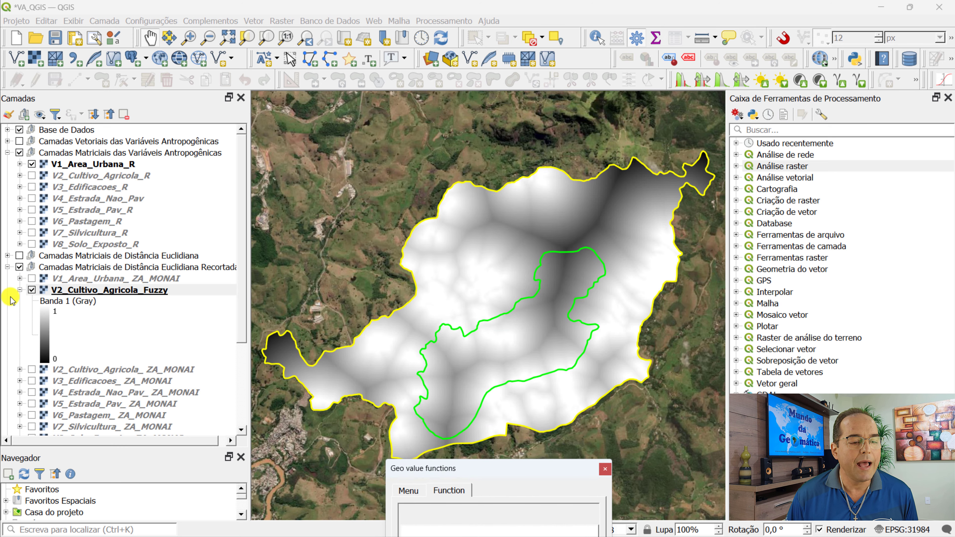
pyautogui.click(21, 290)
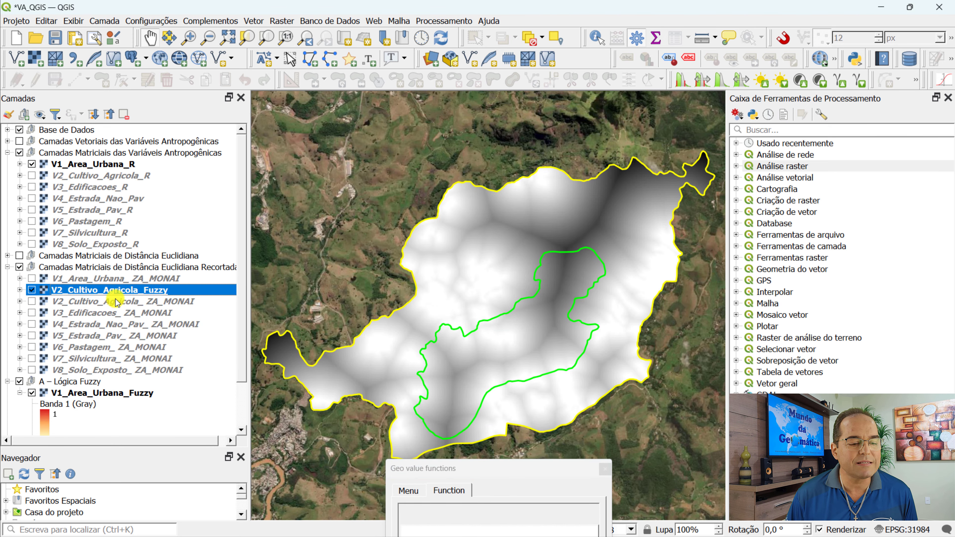
pyautogui.click(19, 393)
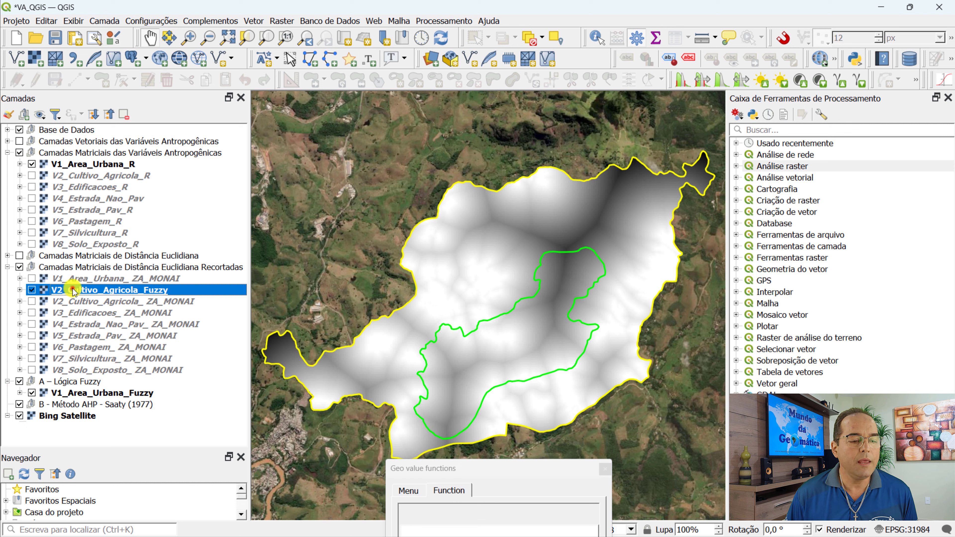
pyautogui.moveTo(74, 292); pyautogui.dragTo(99, 395)
pyautogui.click(91, 393)
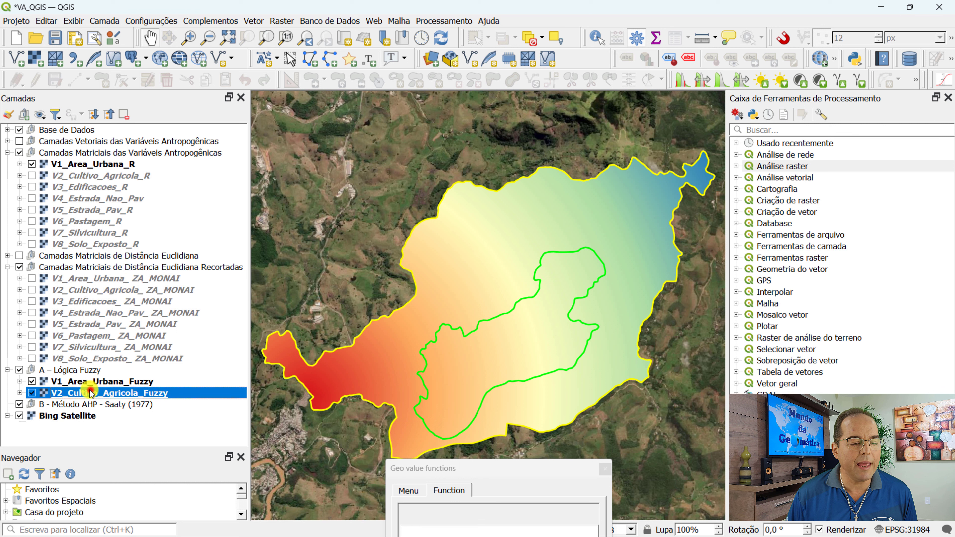
# - Hide V1_Area_Urbana_Fuzzy and V1_Area_Urbana_R, and show V2_Cultivo_Agricola_R over the agricultural fuzzy raster
pyautogui.click(31, 382)
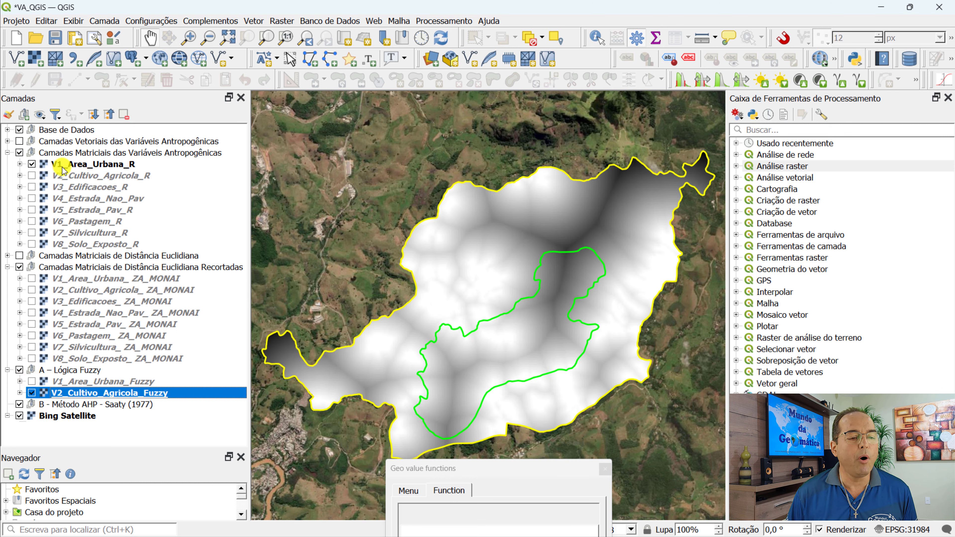
pyautogui.moveTo(33, 177); pyautogui.dragTo(33, 179)
pyautogui.click(32, 177)
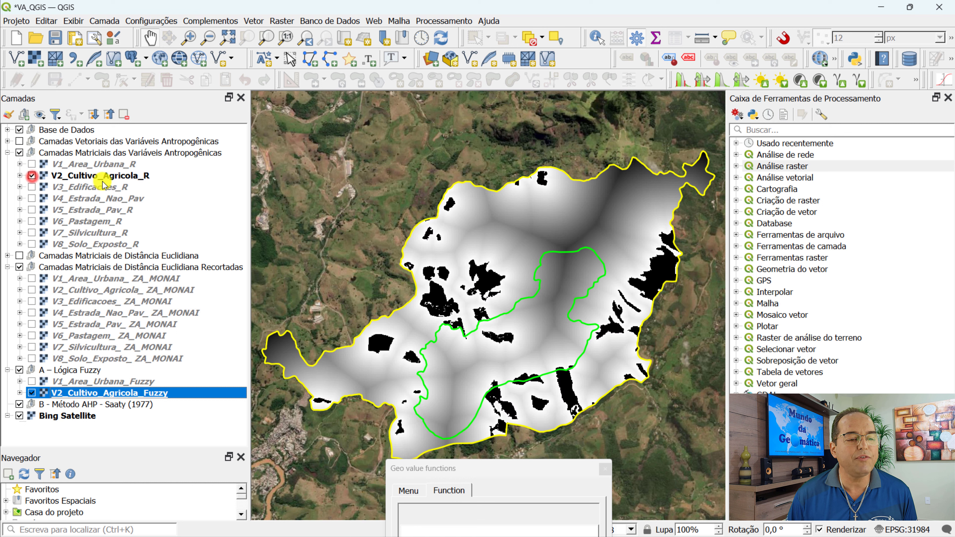
pyautogui.click(125, 177)
# - Style V2_Cultivo_Agricola_Fuzzy as Banda simples falsa-cor with an inverted colour ramp running from blue at 0 to red at 1
pyautogui.click(77, 395)
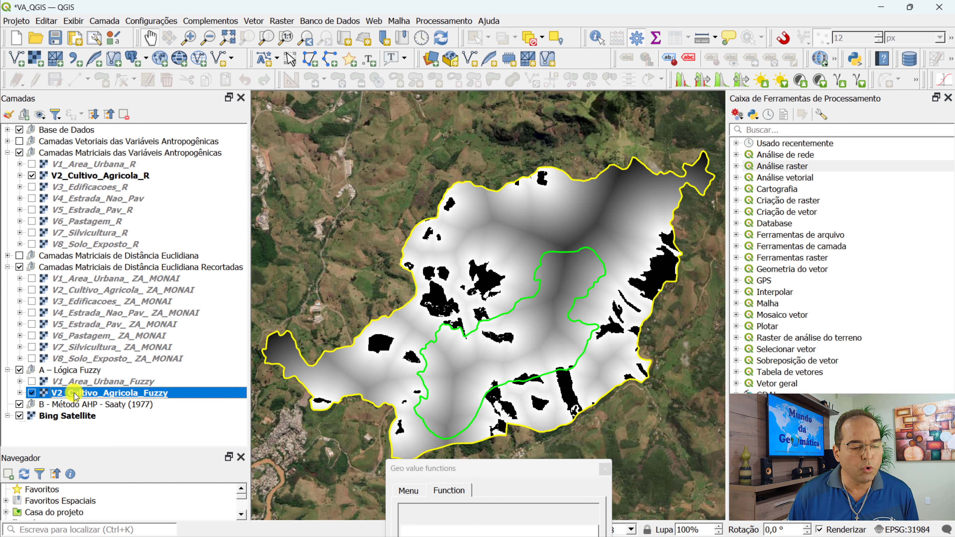
pyautogui.doubleClick(95, 397)
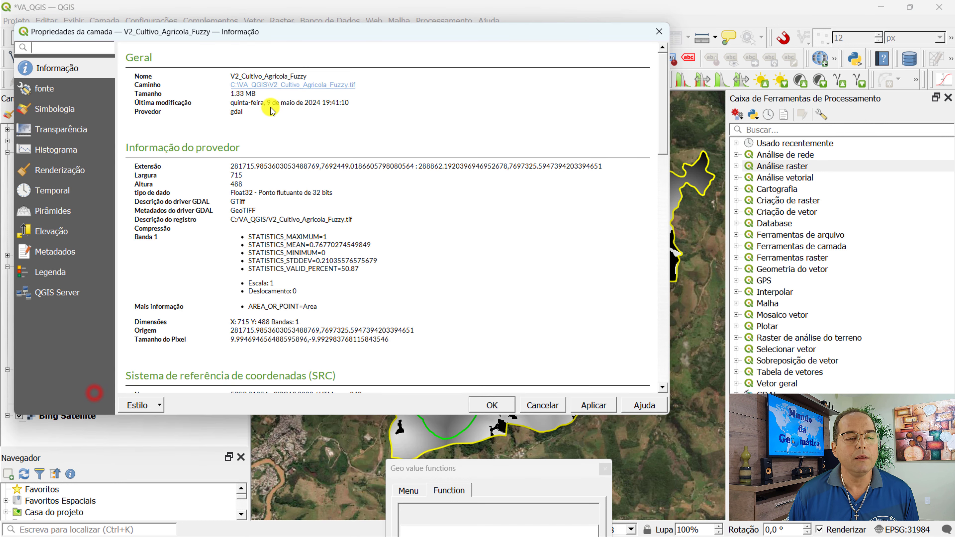
pyautogui.click(69, 109)
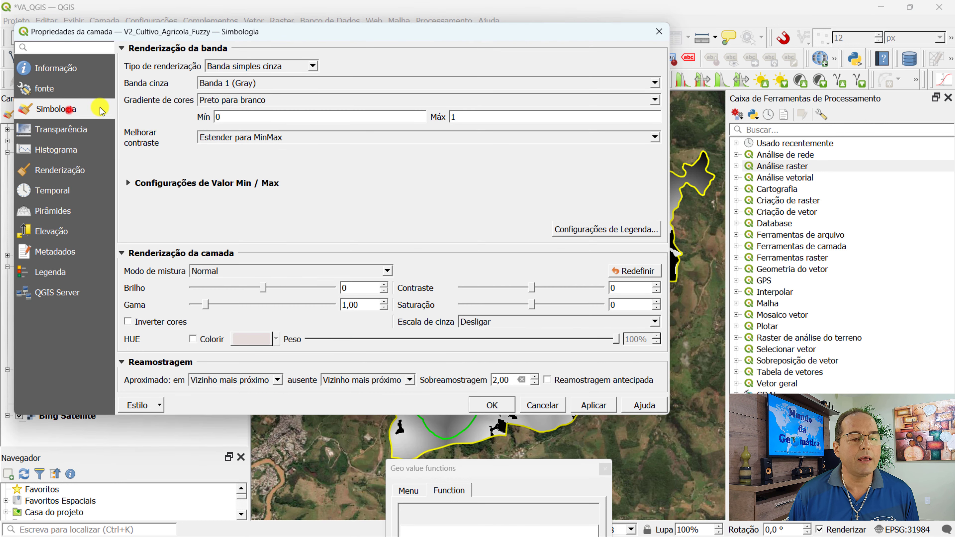
pyautogui.click(313, 67)
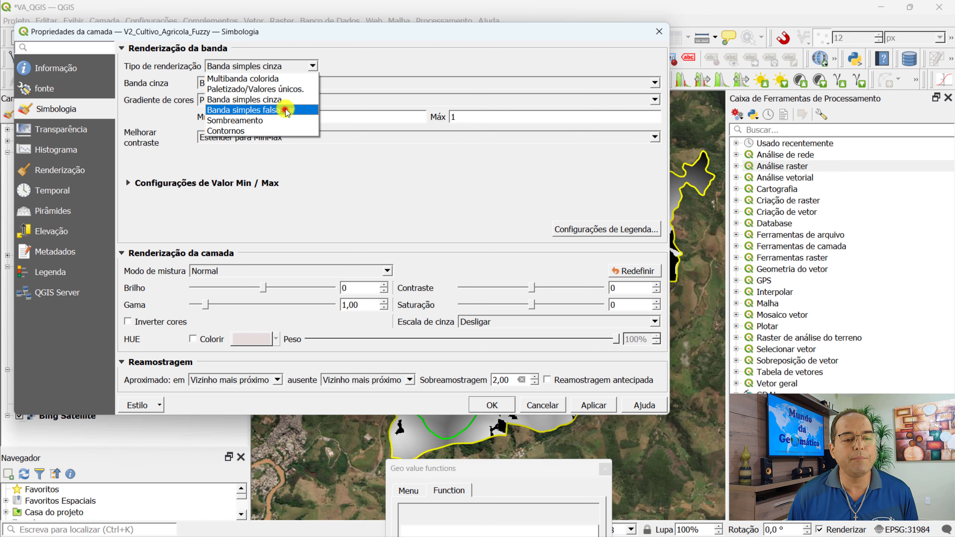
pyautogui.click(288, 110)
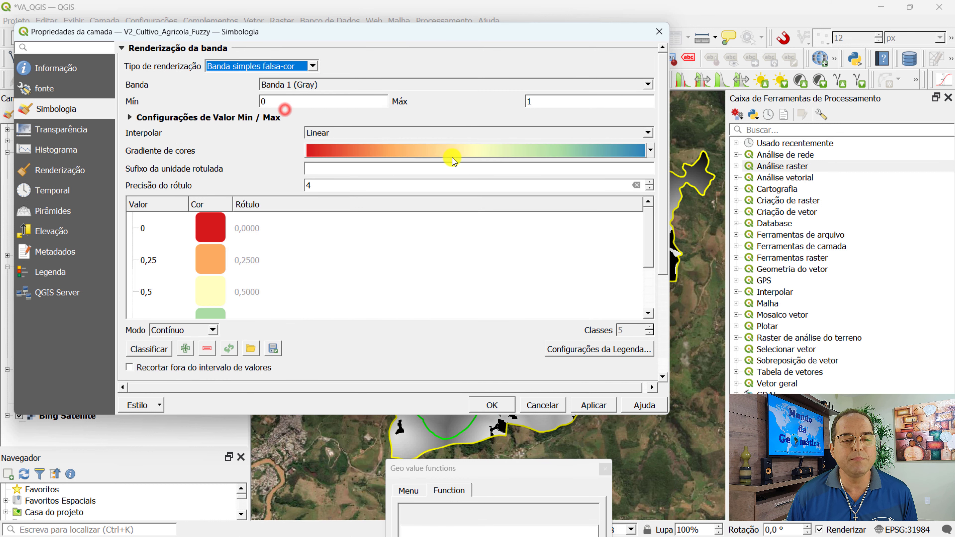
pyautogui.click(653, 153)
pyautogui.click(397, 165)
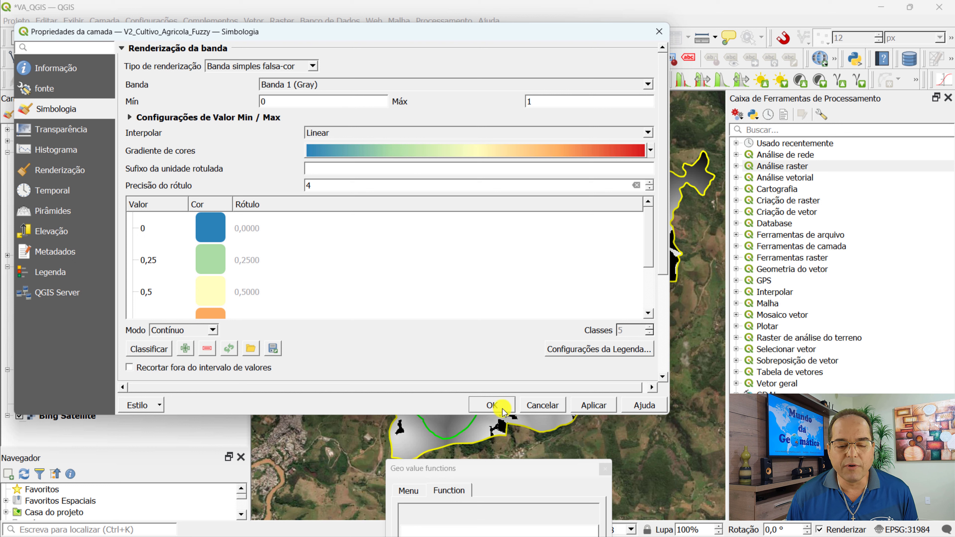
pyautogui.click(491, 405)
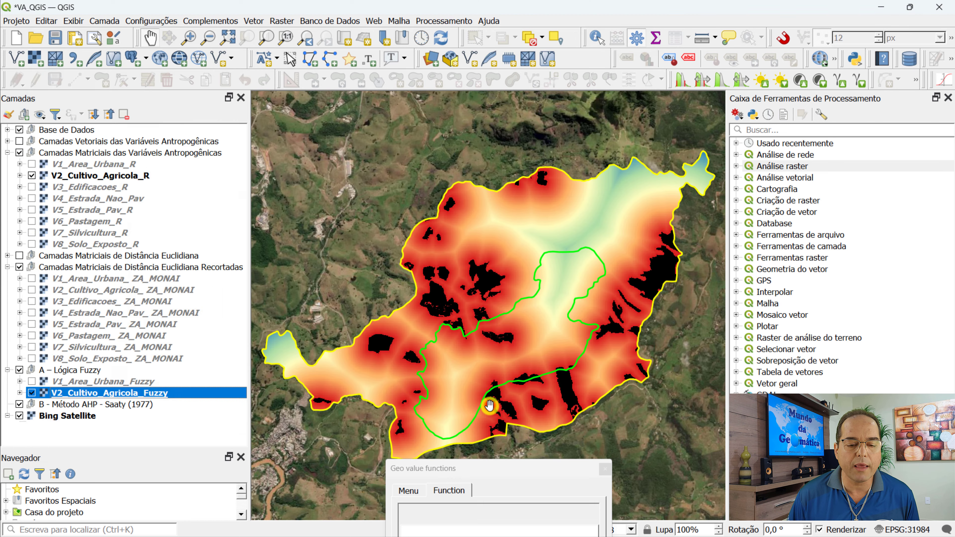
# - Examine the V2_Cultivo_Agricola_Fuzzy legend alongside its Geo value functions graph, then collapse the legend
pyautogui.click(20, 393)
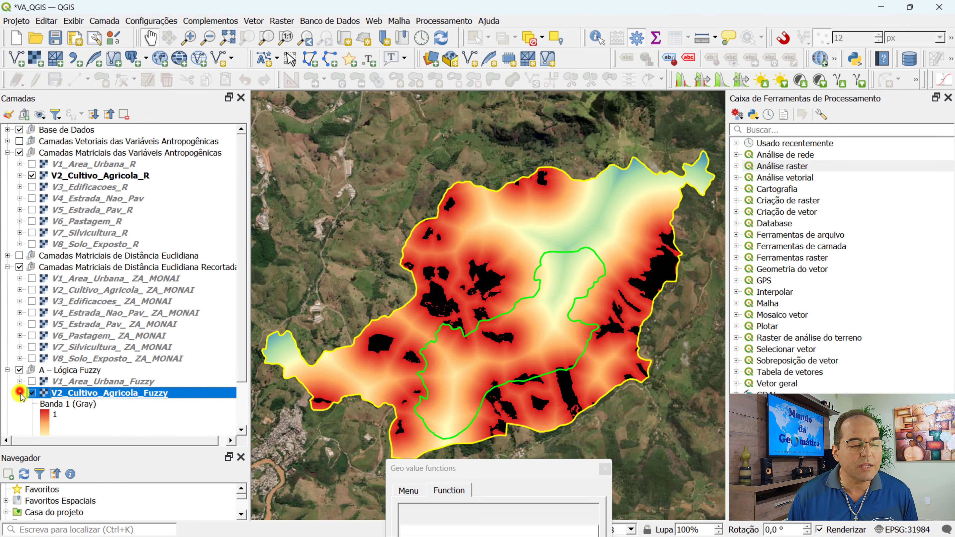
pyautogui.click(242, 429)
pyautogui.click(242, 429)
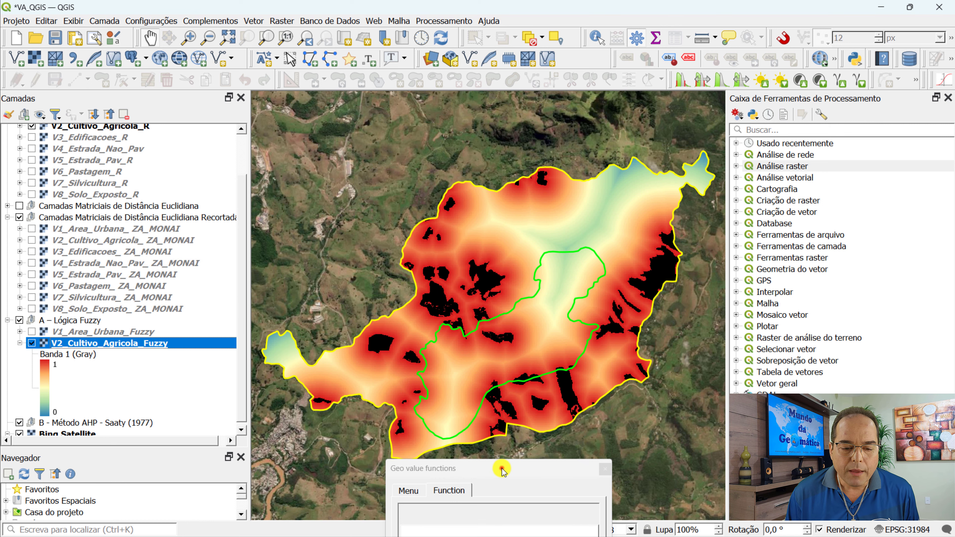
pyautogui.moveTo(502, 468); pyautogui.dragTo(485, 48)
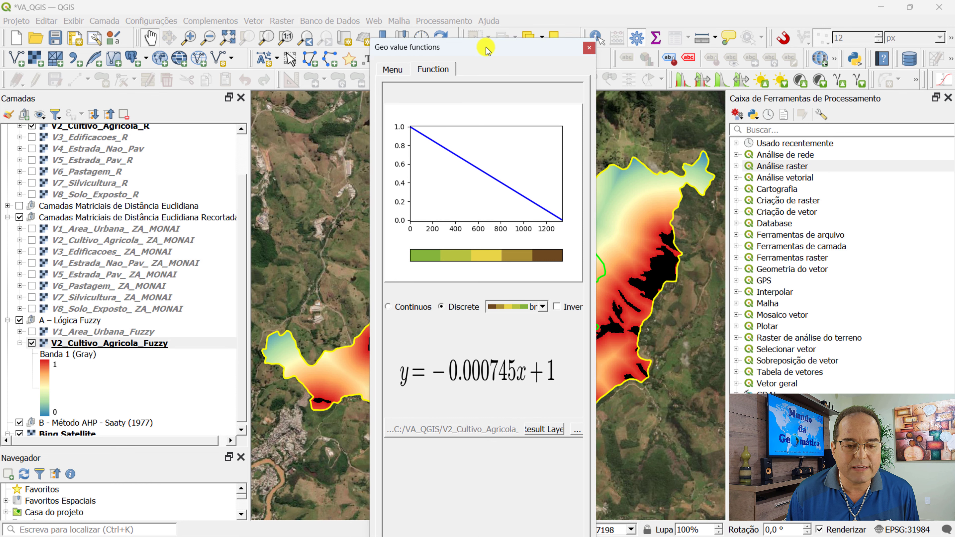
pyautogui.click(19, 344)
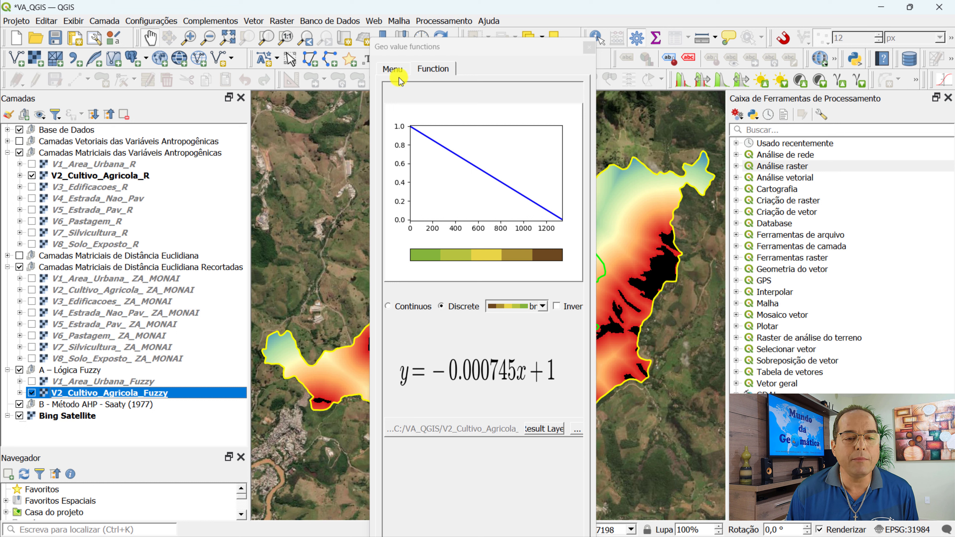
# - Load V3_Edificacoes_ ZA_MONAI as the input layer in Geo value functions and choose the decreasing linear function D1
pyautogui.click(393, 69)
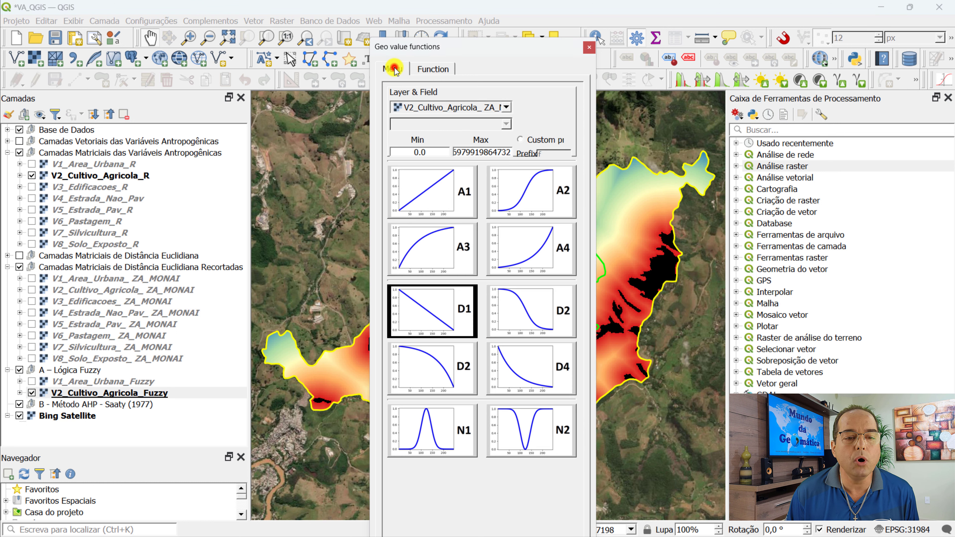
pyautogui.click(72, 302)
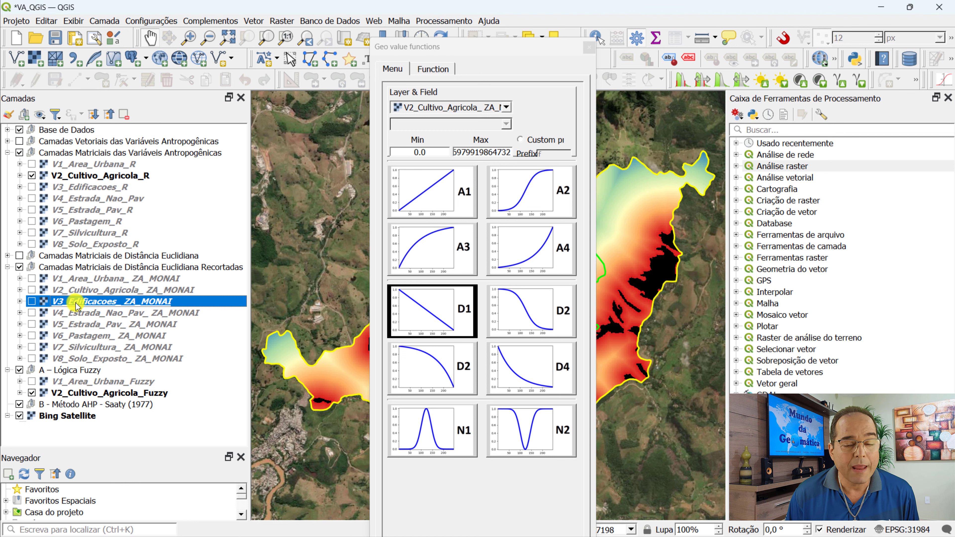
pyautogui.moveTo(83, 306); pyautogui.dragTo(454, 113)
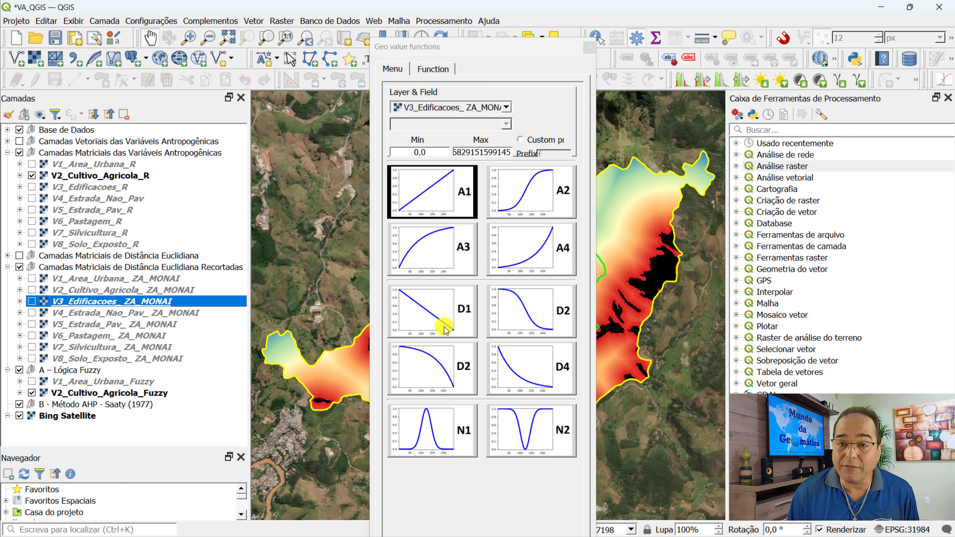
pyautogui.click(434, 318)
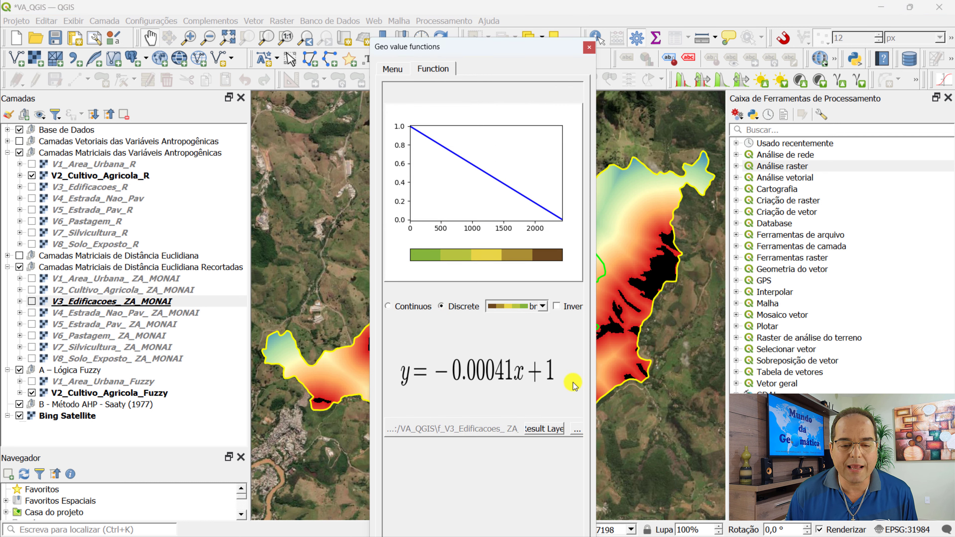
# - Save the buildings function's result layer as the TIFF file V3_Edificacoes_Fuzzy in the VA_QGIS folder
pyautogui.click(579, 429)
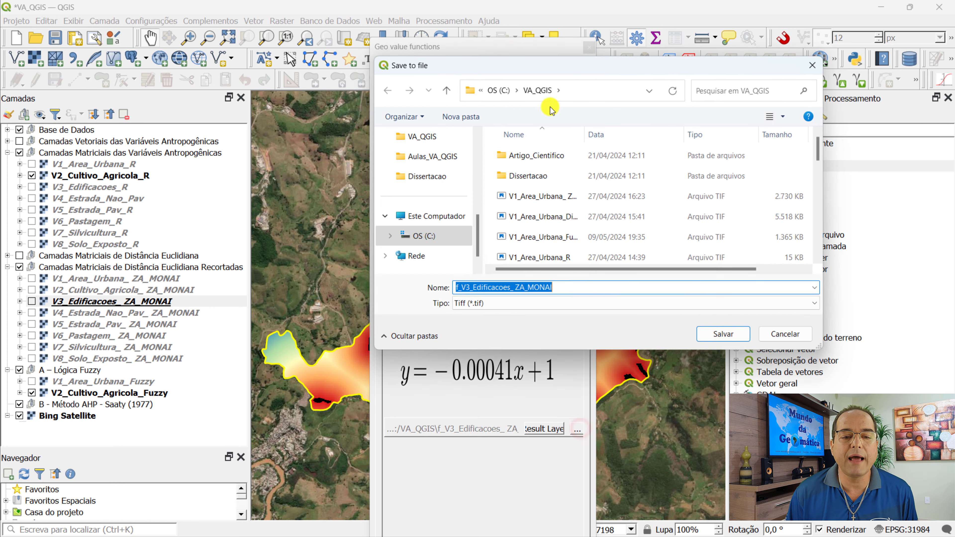
pyautogui.moveTo(566, 66); pyautogui.dragTo(459, 37)
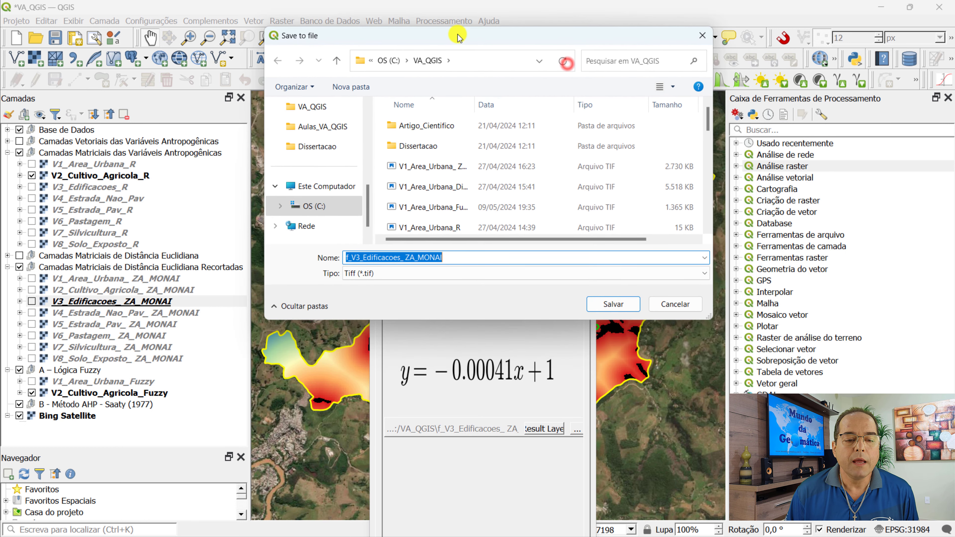
pyautogui.click(352, 258)
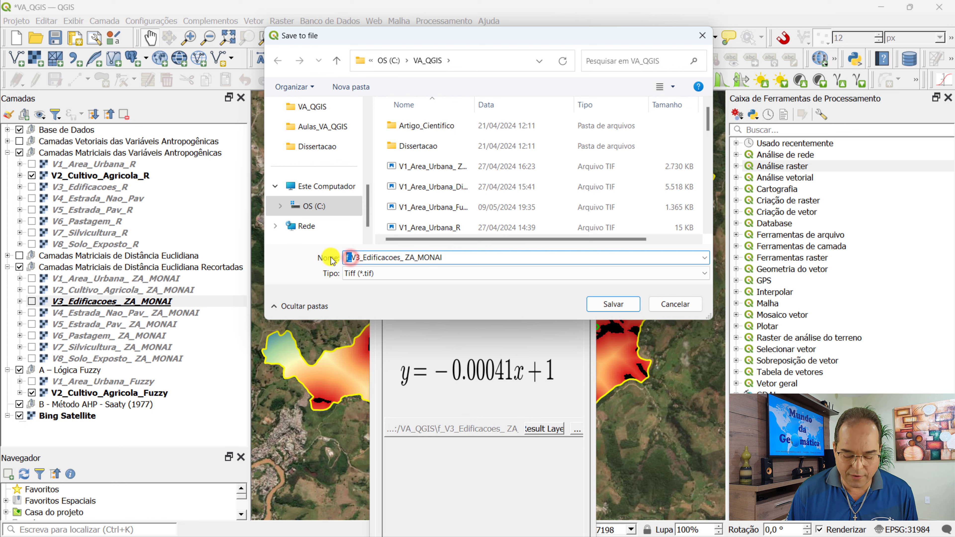
pyautogui.press('Delete')
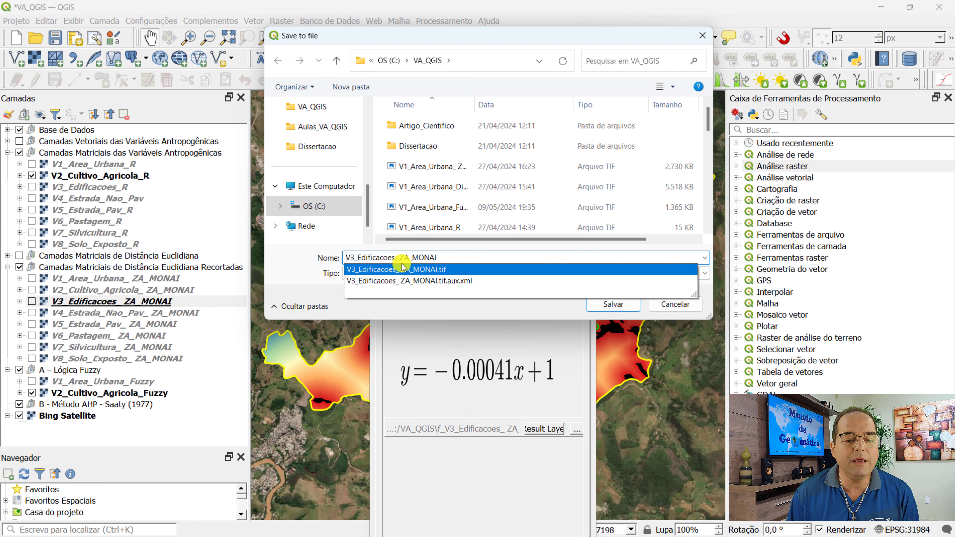
pyautogui.moveTo(404, 258); pyautogui.dragTo(438, 254)
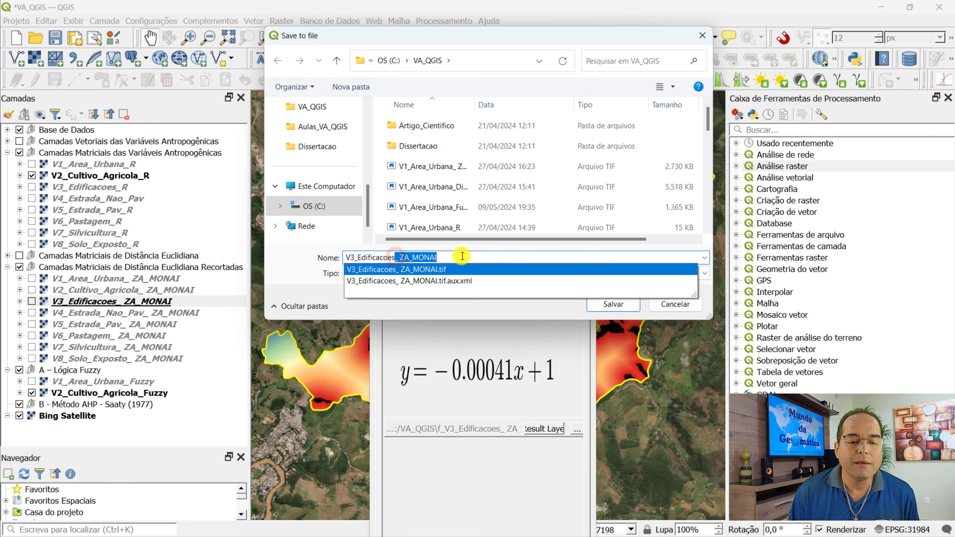
pyautogui.press('Delete')
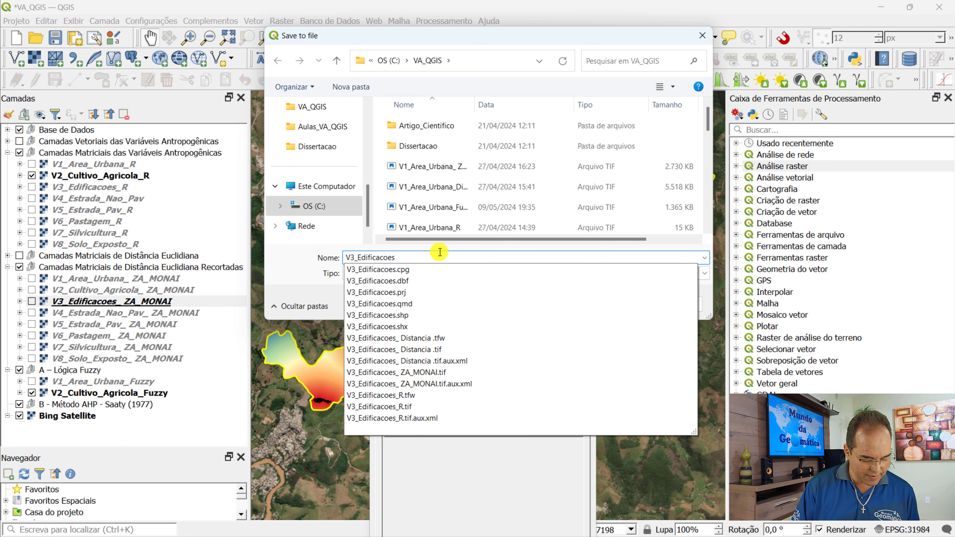
pyautogui.write('_Fuzzy')
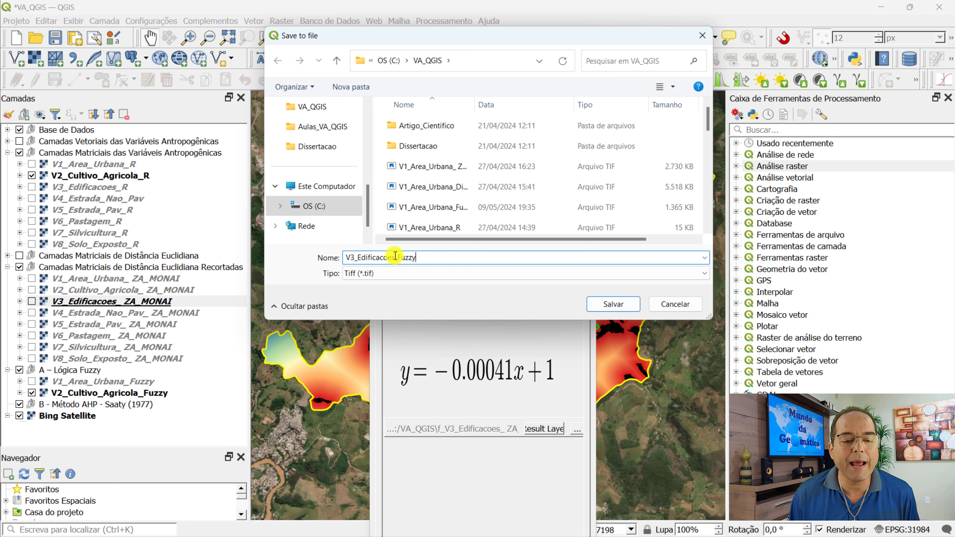
pyautogui.moveTo(394, 256); pyautogui.dragTo(429, 254)
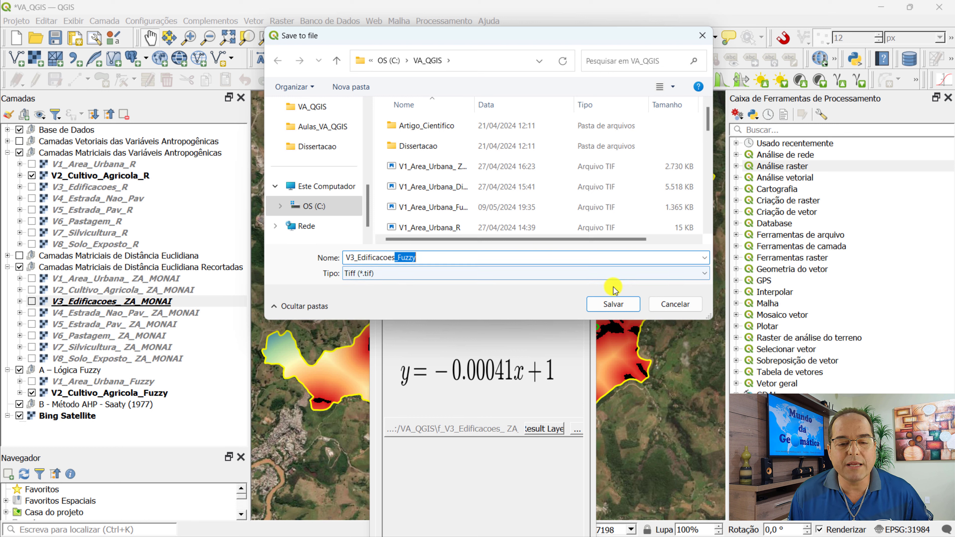
pyautogui.click(611, 306)
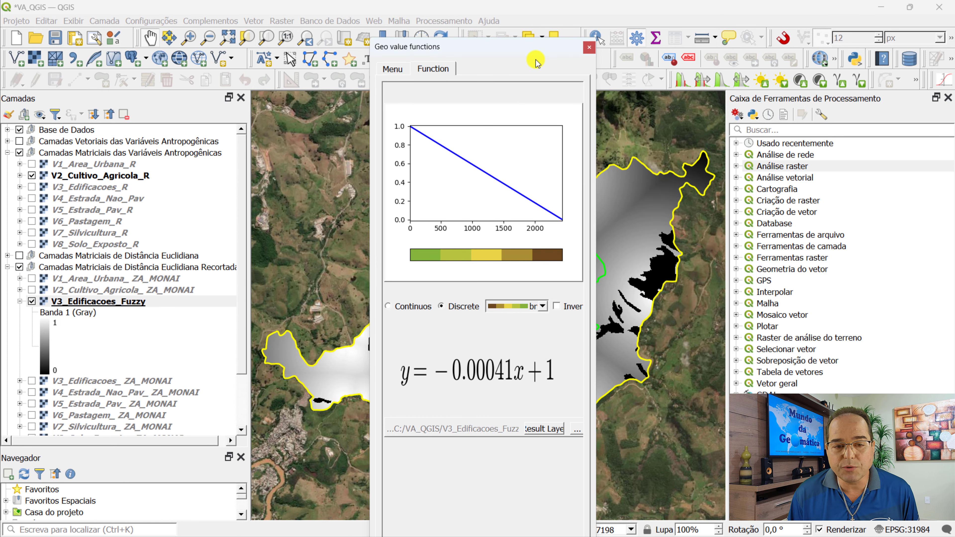
# - Collapse the V3_Edificacoes_Fuzzy legend and move the layer below V2_Cultivo_Agricola_Fuzzy in the A – Lógica Fuzzy group
pyautogui.moveTo(510, 51); pyautogui.dragTo(533, 488)
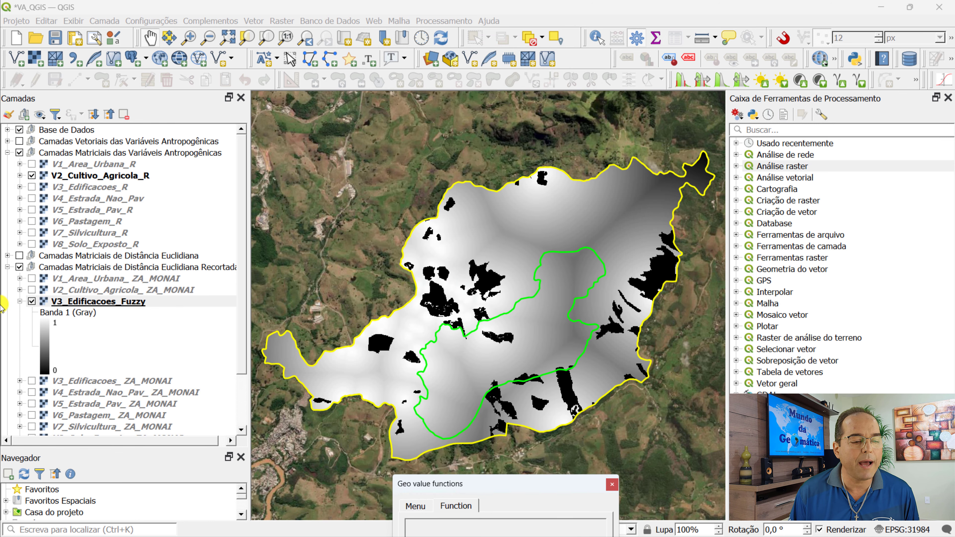
pyautogui.click(19, 301)
pyautogui.moveTo(83, 304); pyautogui.dragTo(181, 413)
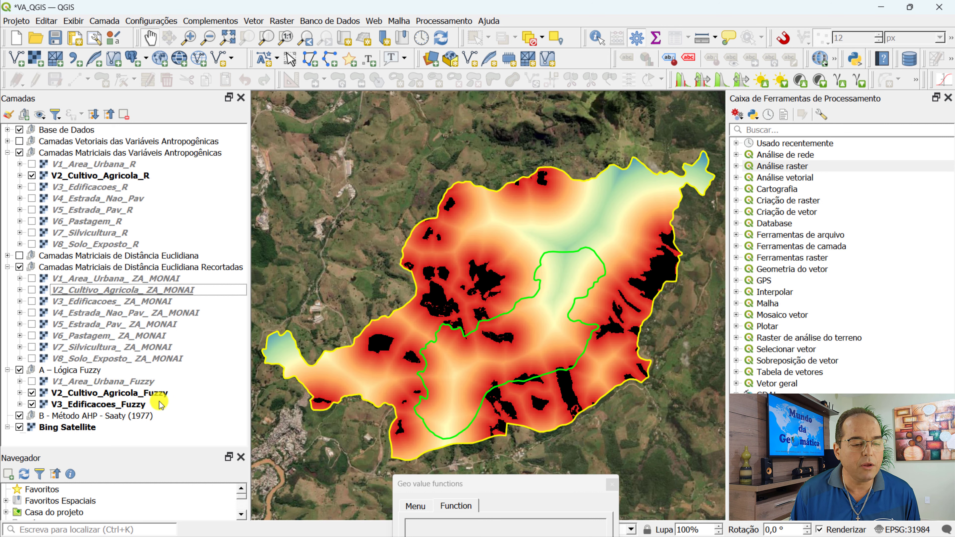
# - Hide V2_Cultivo_Agricola_Fuzzy and V2_Cultivo_Agricola_R, and show V3_Edificacoes_R over the buildings fuzzy raster
pyautogui.click(32, 393)
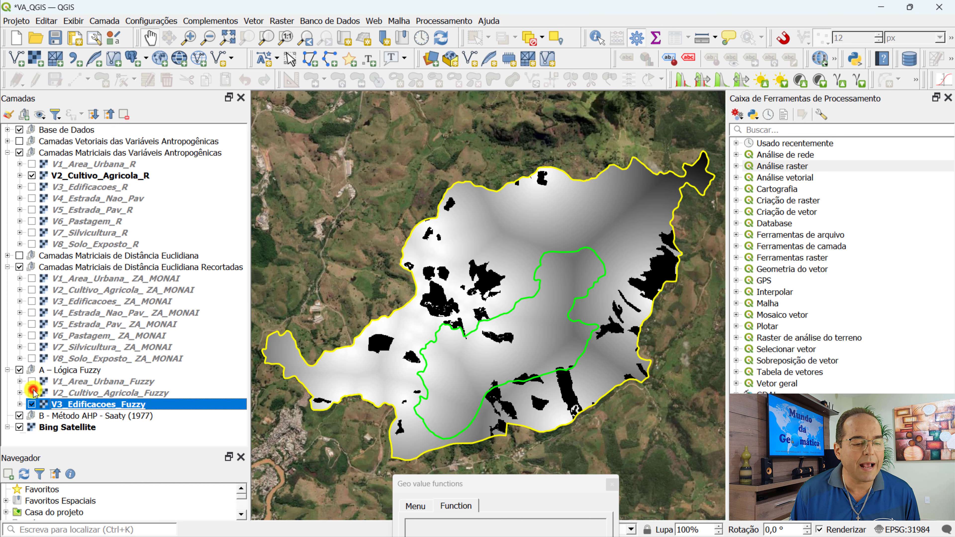
pyautogui.click(32, 176)
pyautogui.click(33, 187)
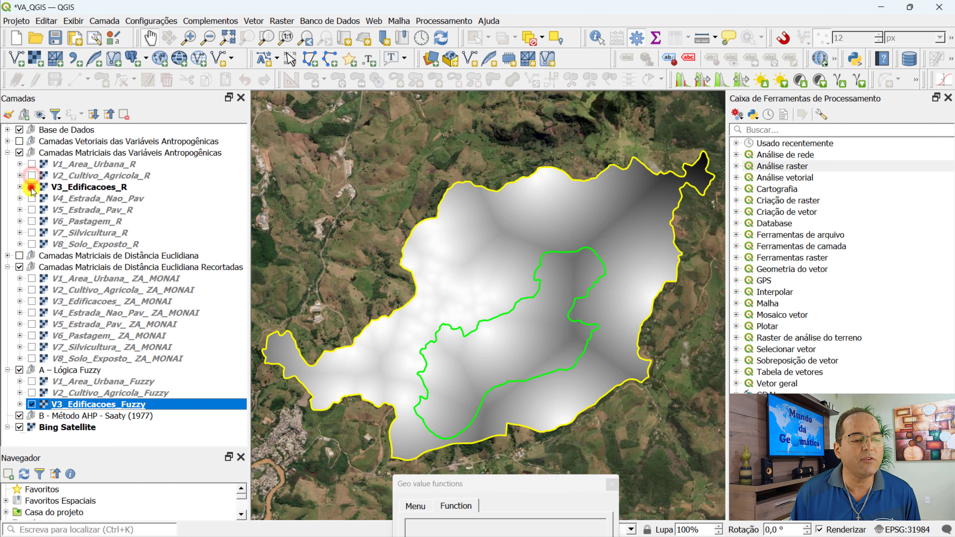
pyautogui.click(93, 187)
# - Style V3_Edificacoes_Fuzzy as Banda simples falsa-cor with an inverted colour ramp running from blue at 0 to red at 1
pyautogui.click(87, 406)
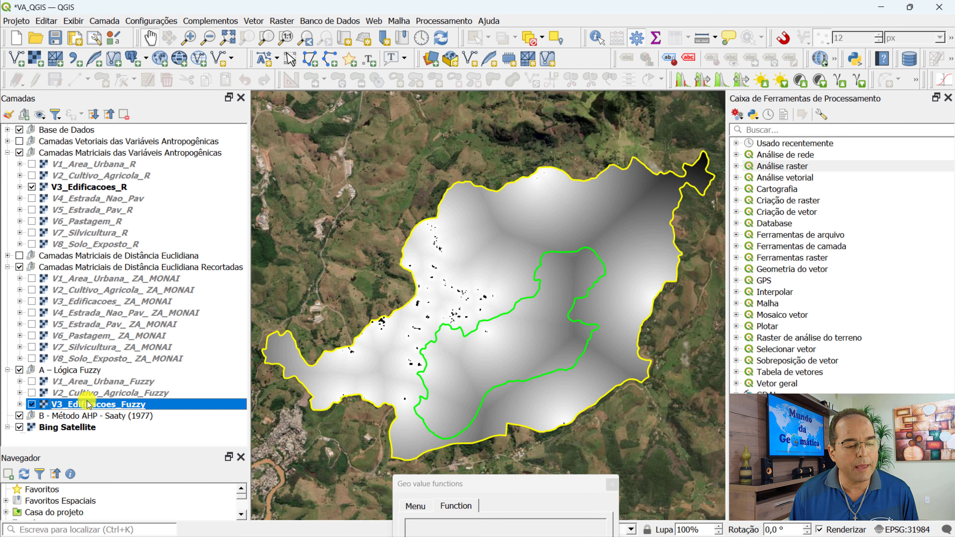
pyautogui.doubleClick(99, 405)
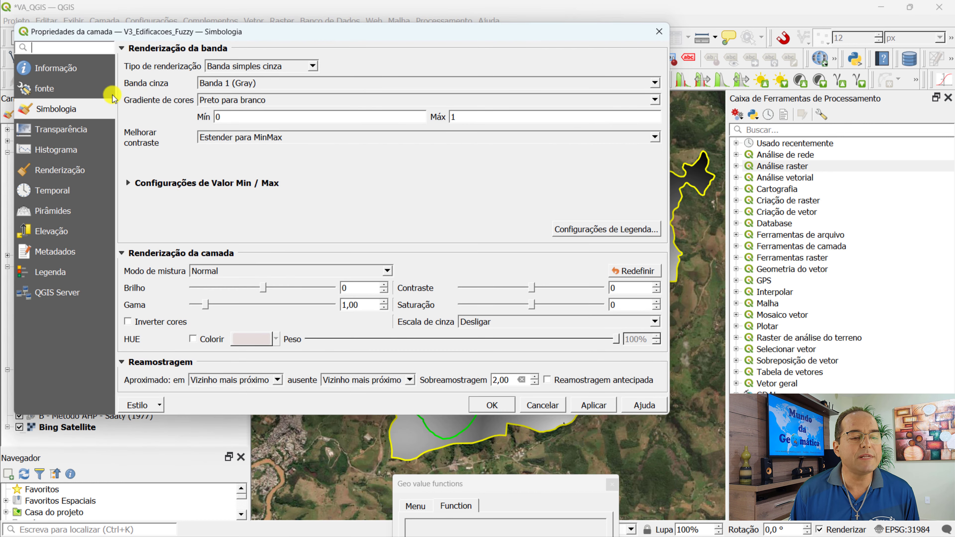
pyautogui.click(314, 66)
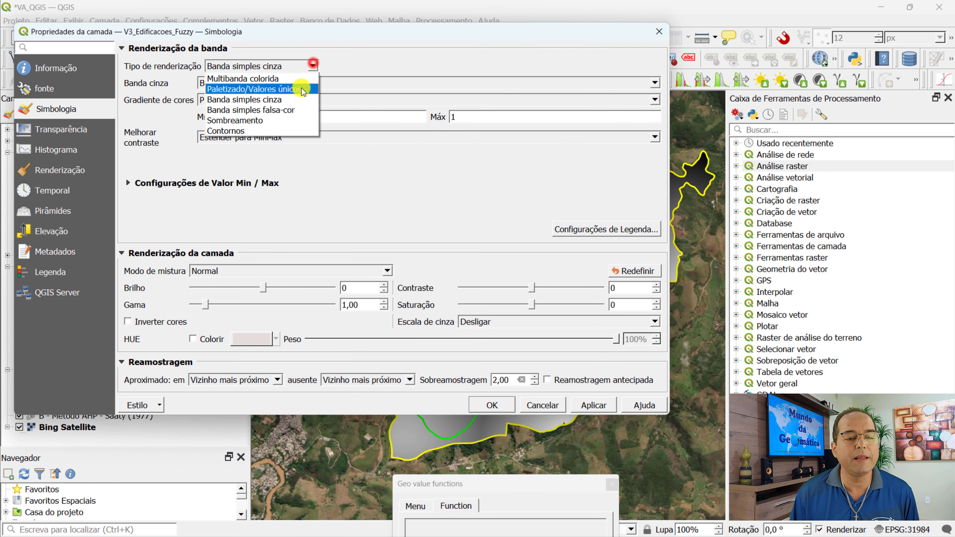
pyautogui.click(289, 110)
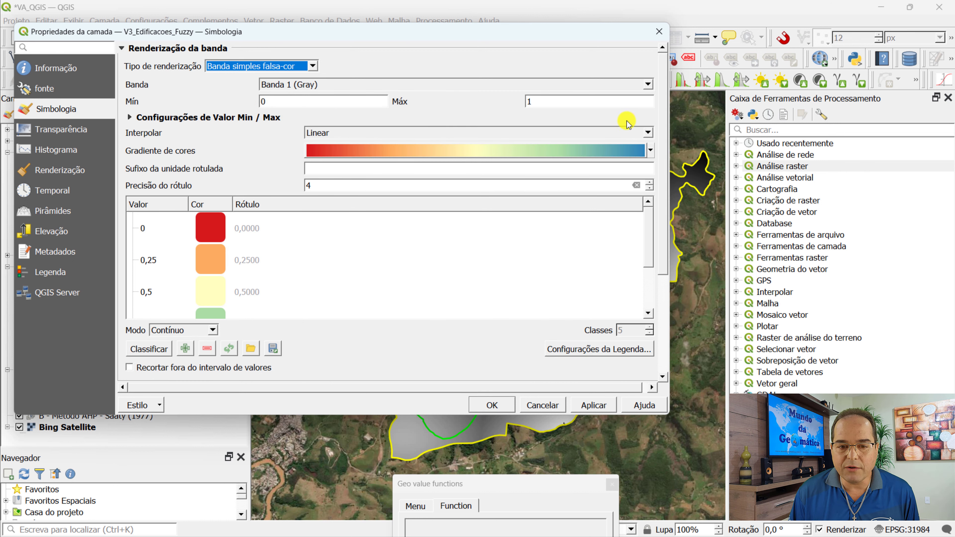
pyautogui.click(652, 151)
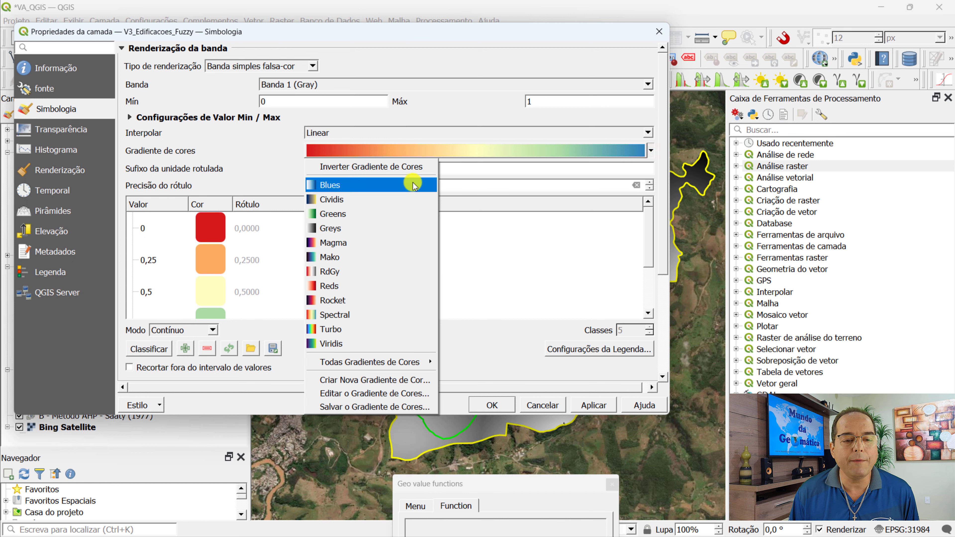
pyautogui.click(363, 168)
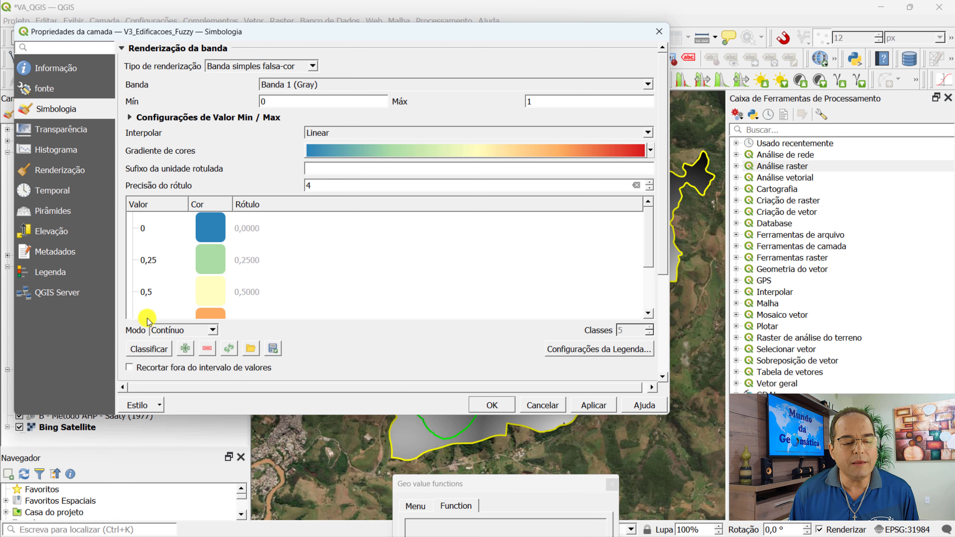
pyautogui.click(491, 405)
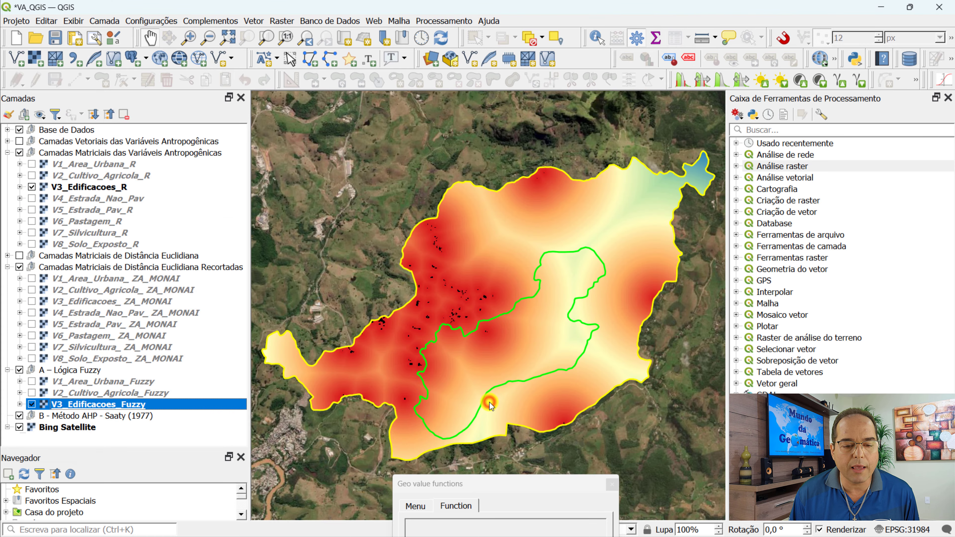
# - Review the V3_Edificacoes_Fuzzy legend in the A – Lógica Fuzzy group, then collapse it
pyautogui.click(19, 404)
pyautogui.click(242, 432)
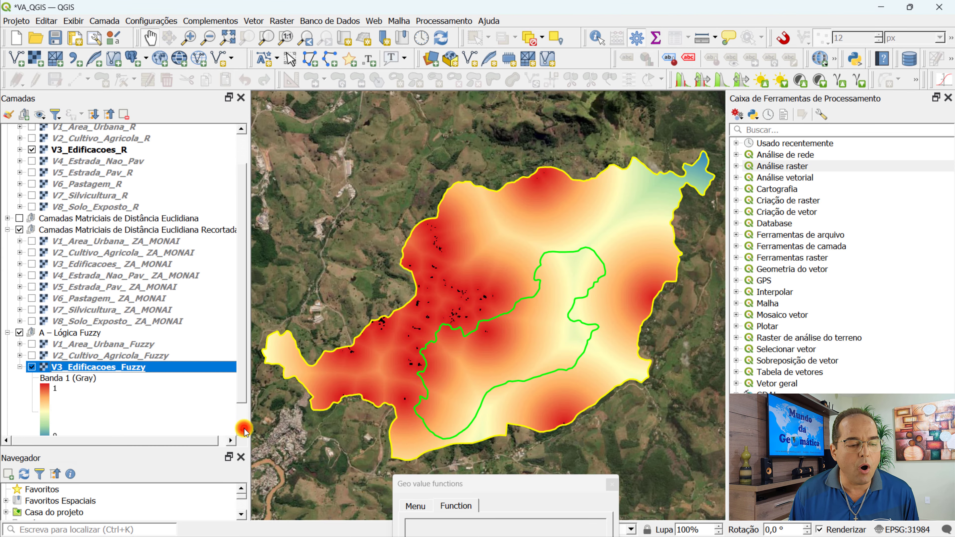
pyautogui.click(244, 431)
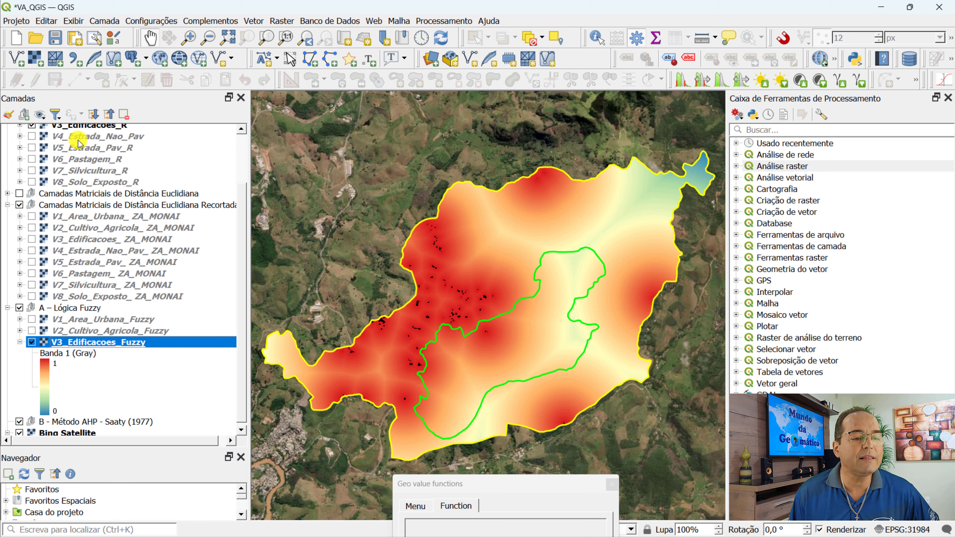
pyautogui.click(20, 342)
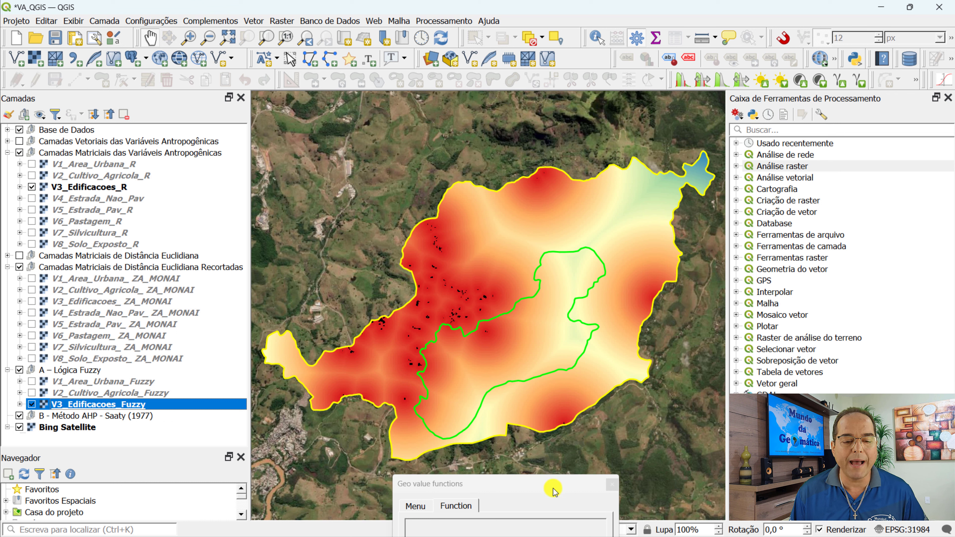
# - Load V4_Estrada_Nao_Pav_ ZA_MONAI into Geo value functions and apply the decreasing linear function D1
pyautogui.moveTo(557, 488); pyautogui.dragTo(522, 101)
pyautogui.click(383, 119)
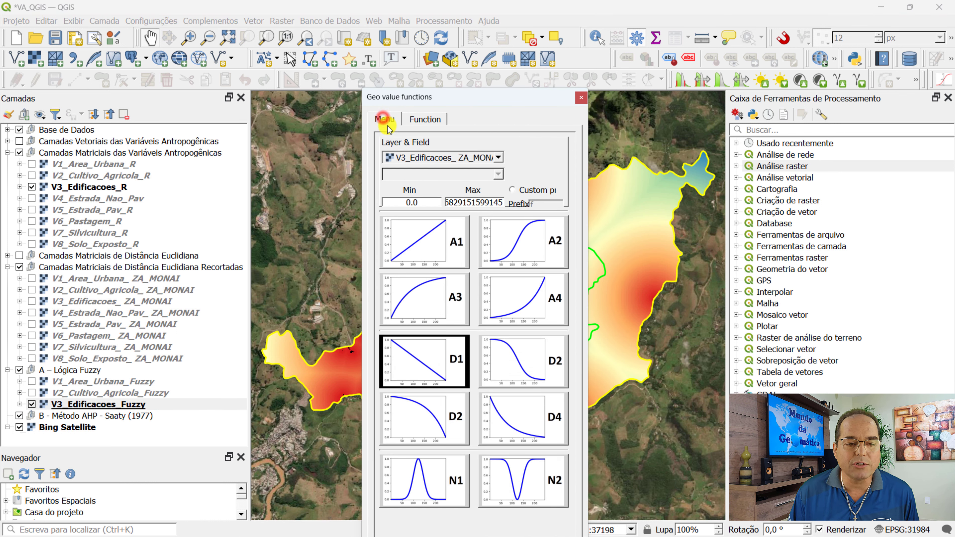
pyautogui.click(83, 316)
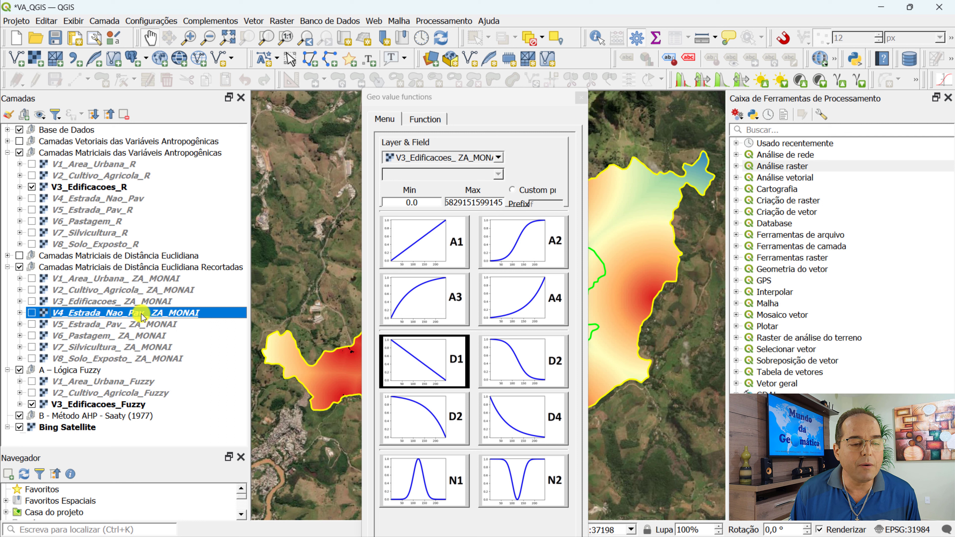
pyautogui.moveTo(142, 317); pyautogui.dragTo(486, 158)
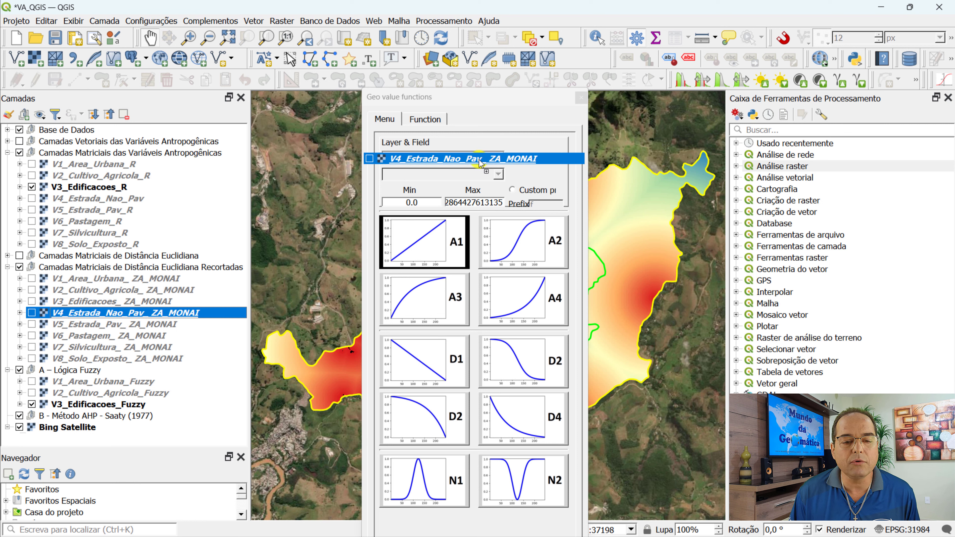
pyautogui.click(425, 362)
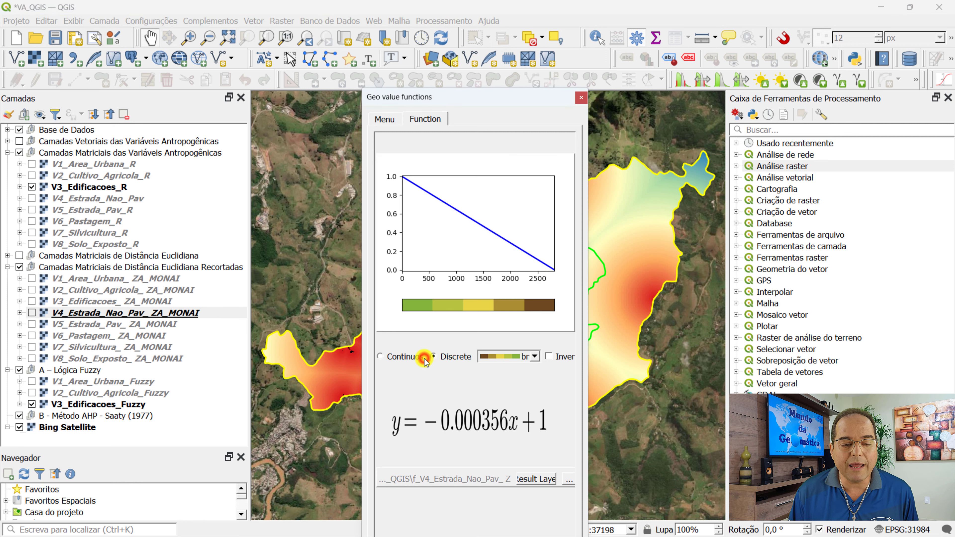
pyautogui.moveTo(442, 97); pyautogui.dragTo(430, 23)
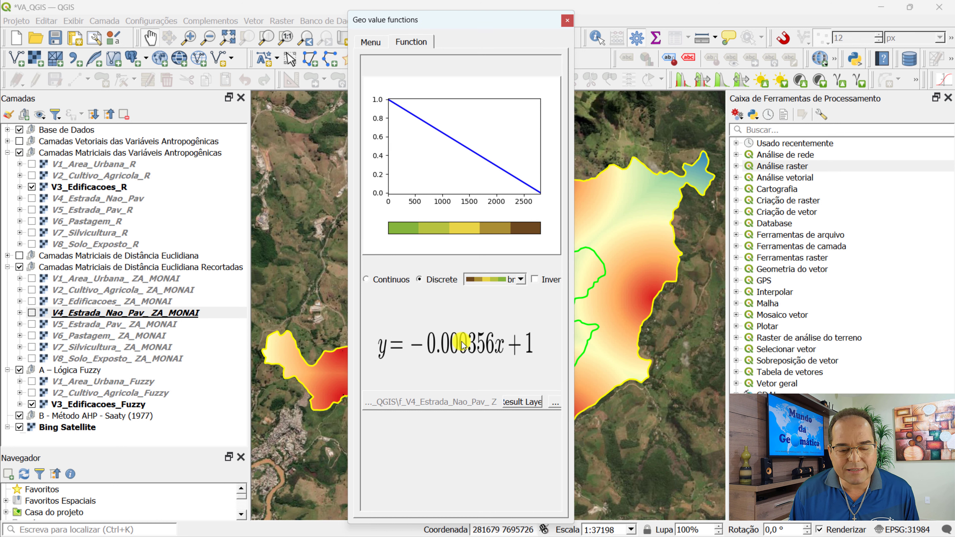
# - Save the unpaved roads function's result layer as the TIFF file V4_Estrada_Nao_Pav_Fuzzy in the VA_QGIS folder
pyautogui.click(556, 405)
pyautogui.moveTo(515, 37); pyautogui.dragTo(426, 37)
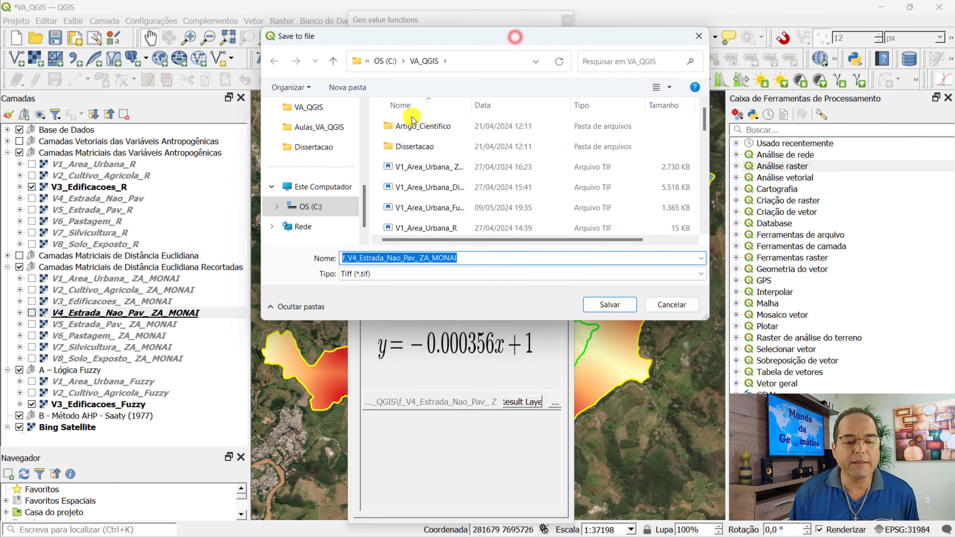
pyautogui.click(351, 258)
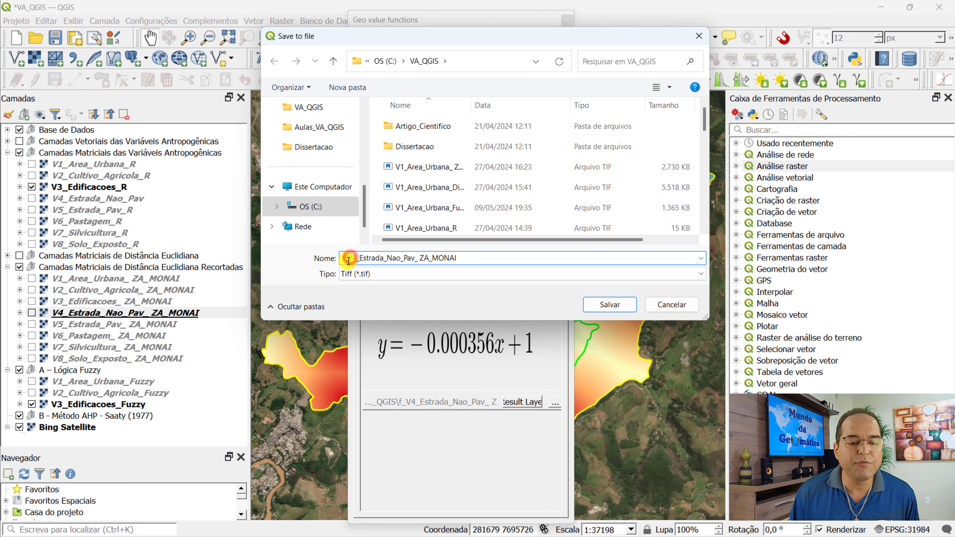
pyautogui.press('Down')
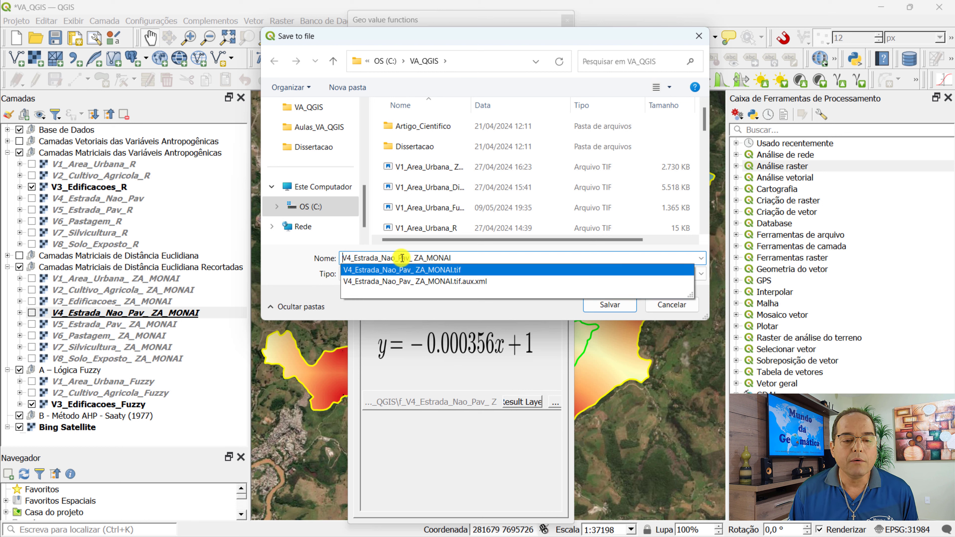
pyautogui.moveTo(414, 258); pyautogui.dragTo(466, 252)
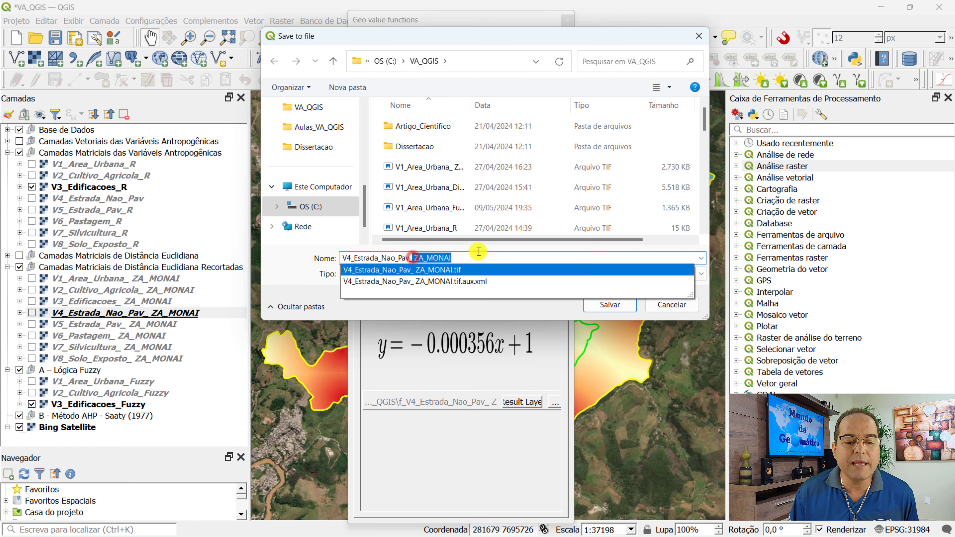
pyautogui.press('BackSpace')
pyautogui.press('BackSpace')
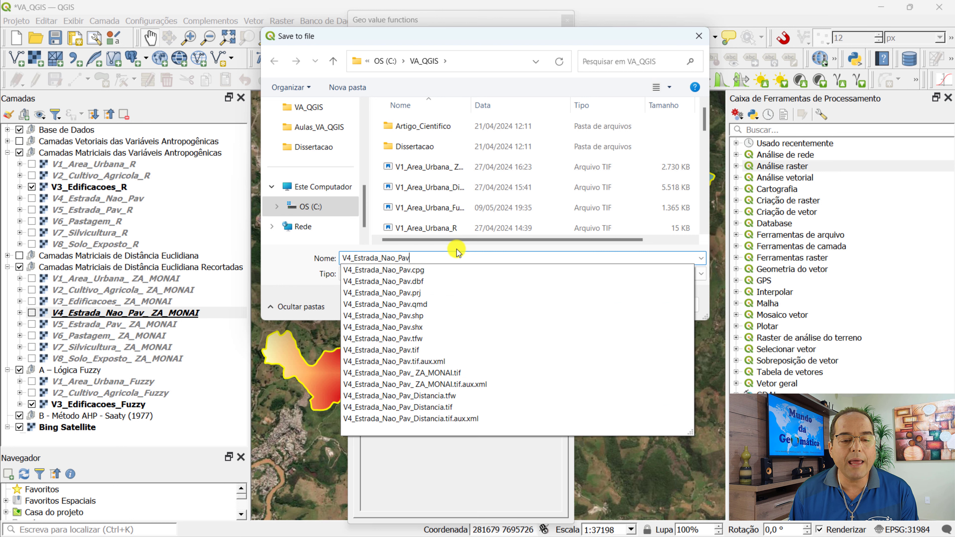
pyautogui.write('_Fuzzy')
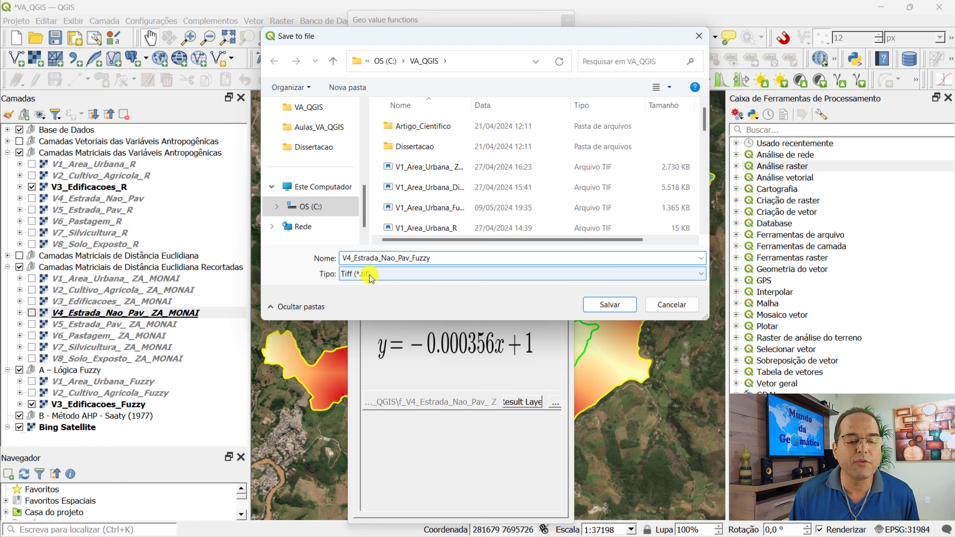
pyautogui.click(604, 305)
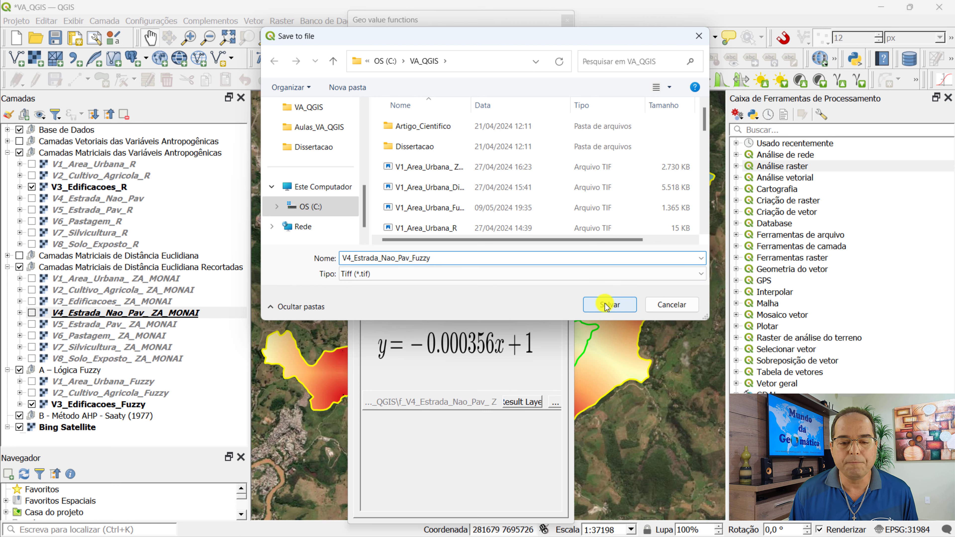
pyautogui.click(605, 306)
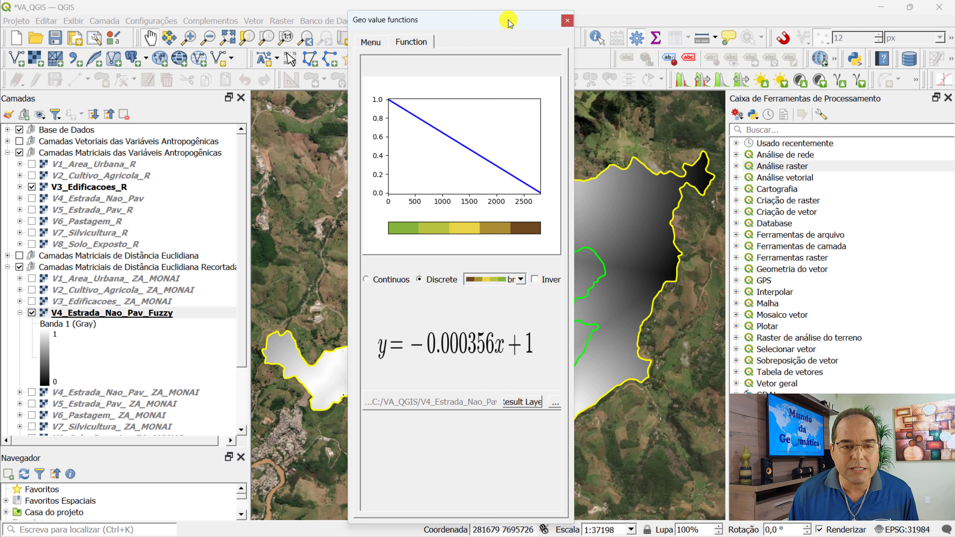
# - Collapse the V4_Estrada_Nao_Pav_Fuzzy legend and move the layer below V3_Edificacoes_Fuzzy in the A – Lógica Fuzzy group
pyautogui.moveTo(510, 22); pyautogui.dragTo(526, 518)
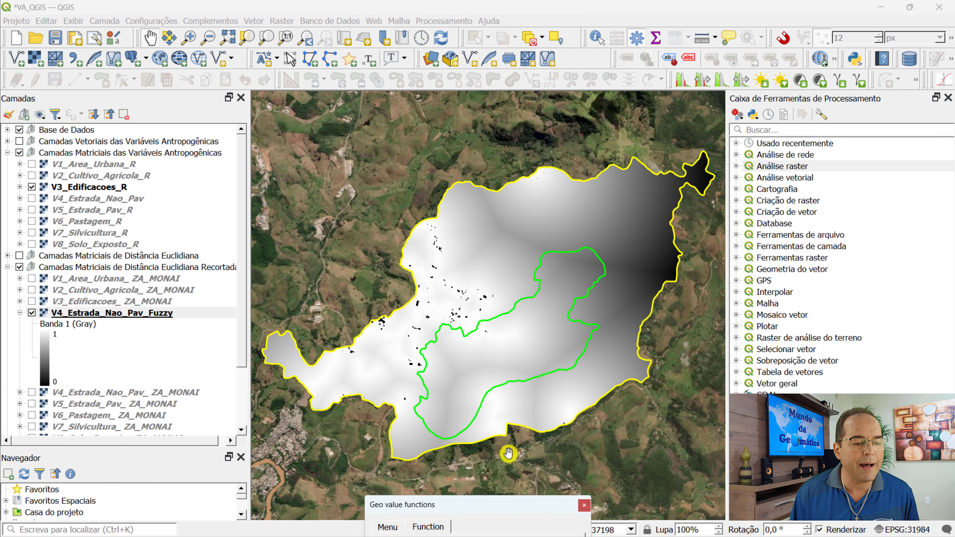
pyautogui.click(20, 313)
pyautogui.moveTo(97, 313); pyautogui.dragTo(188, 419)
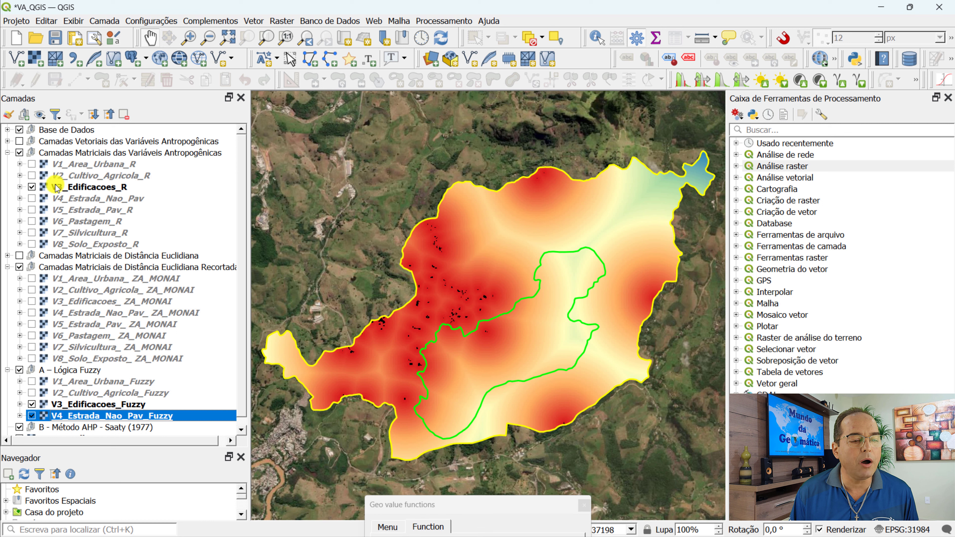
# - Hide V3_Edificacoes_R and V3_Edificacoes_Fuzzy, and show V4_Estrada_Nao_Pav over the unpaved roads fuzzy raster
pyautogui.click(32, 187)
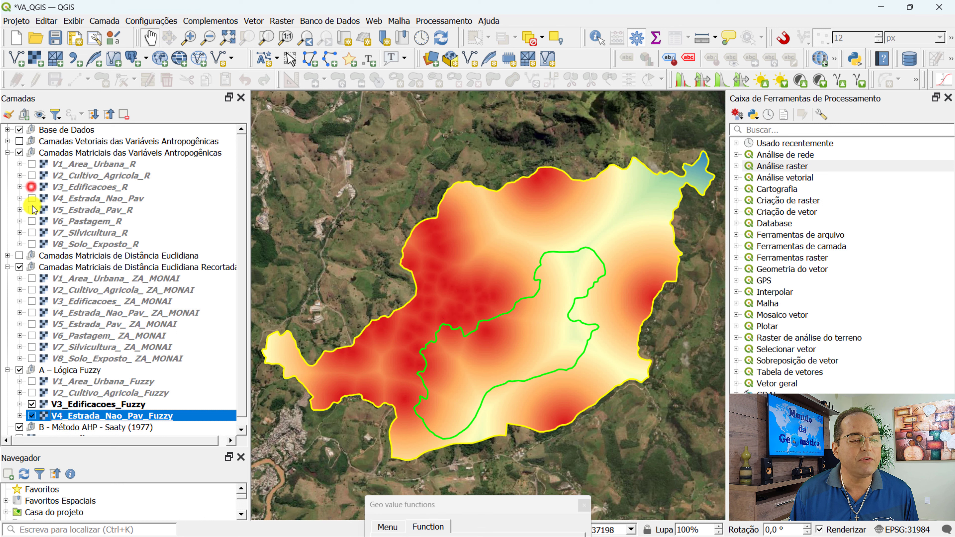
pyautogui.click(32, 199)
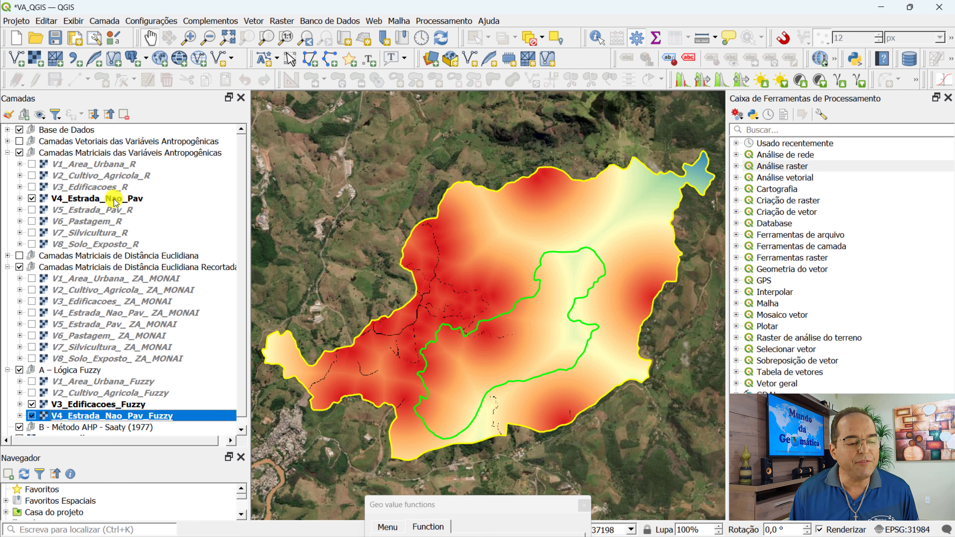
pyautogui.click(33, 405)
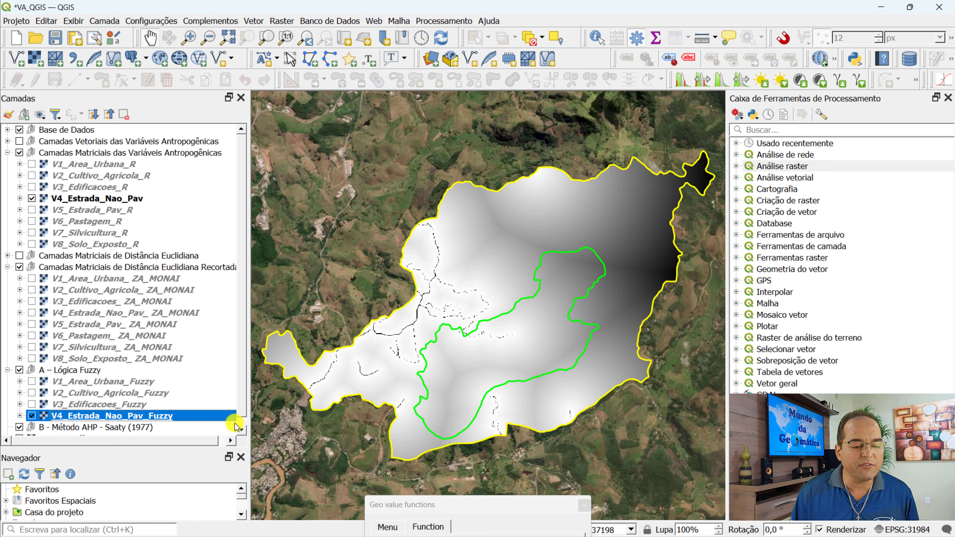
# - Style V4_Estrada_Nao_Pav_Fuzzy as Banda simples falsa-cor with an inverted colour ramp running from blue at 0 to red at 1
pyautogui.click(242, 429)
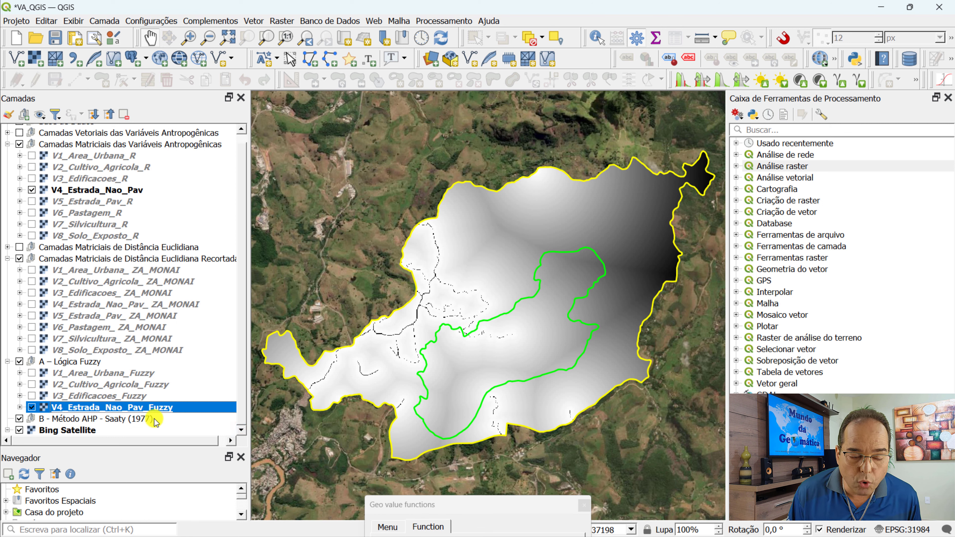
pyautogui.doubleClick(171, 408)
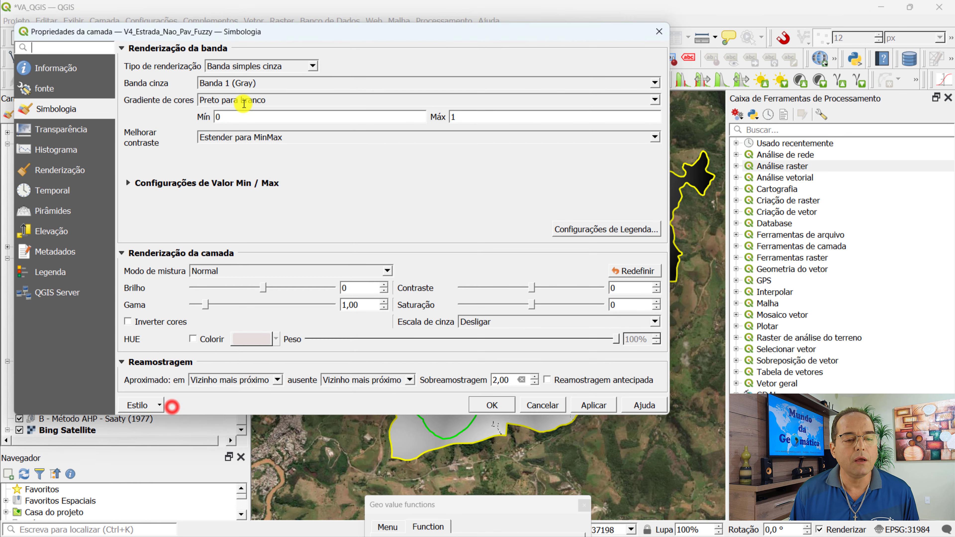
pyautogui.click(82, 124)
pyautogui.click(74, 111)
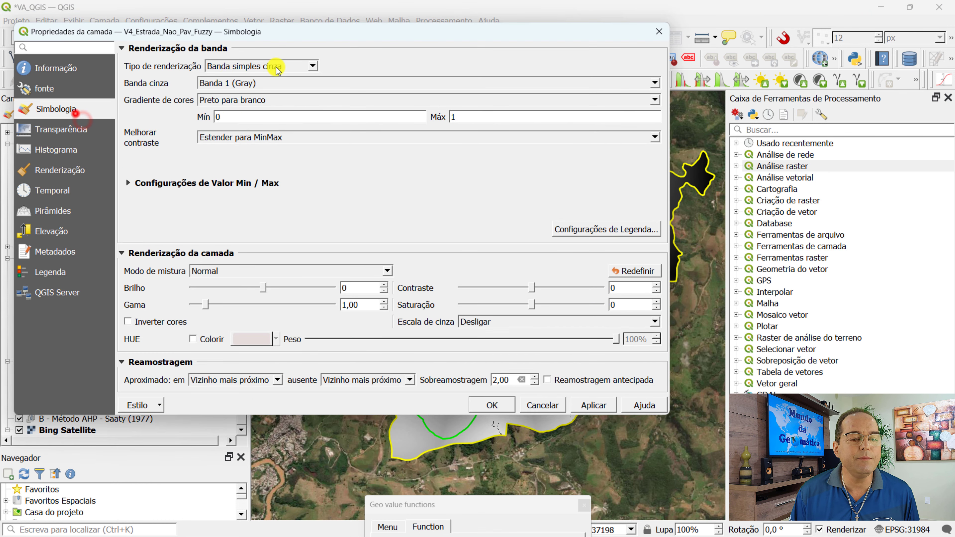
pyautogui.click(312, 67)
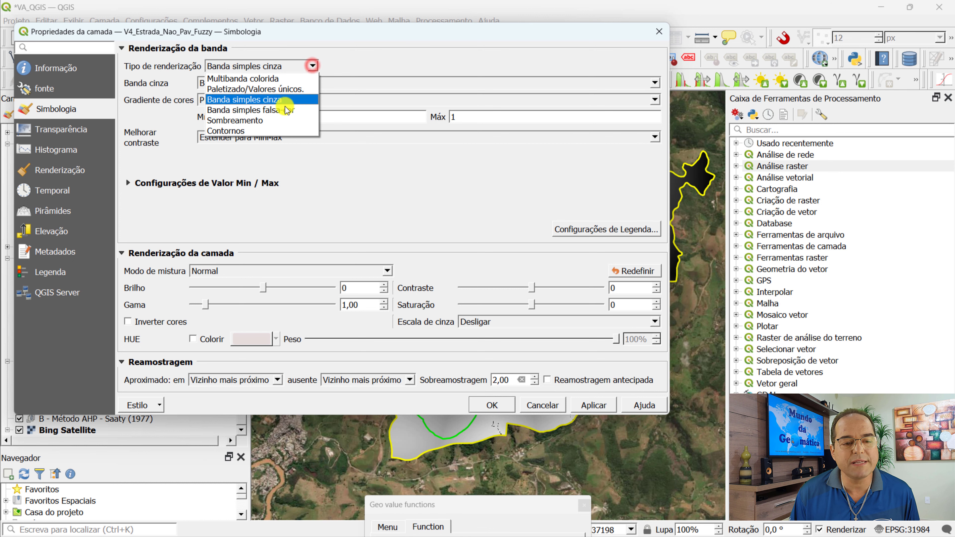
pyautogui.click(286, 115)
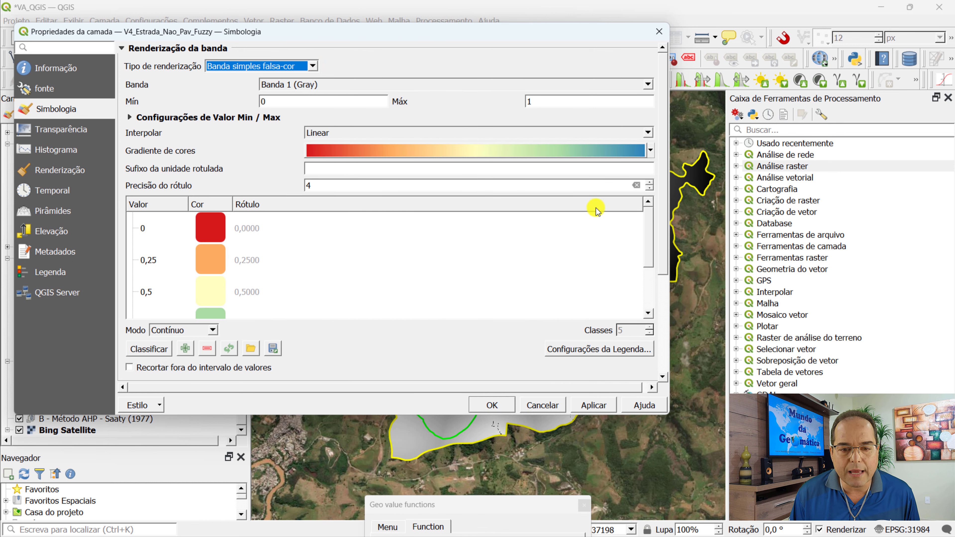
pyautogui.click(652, 151)
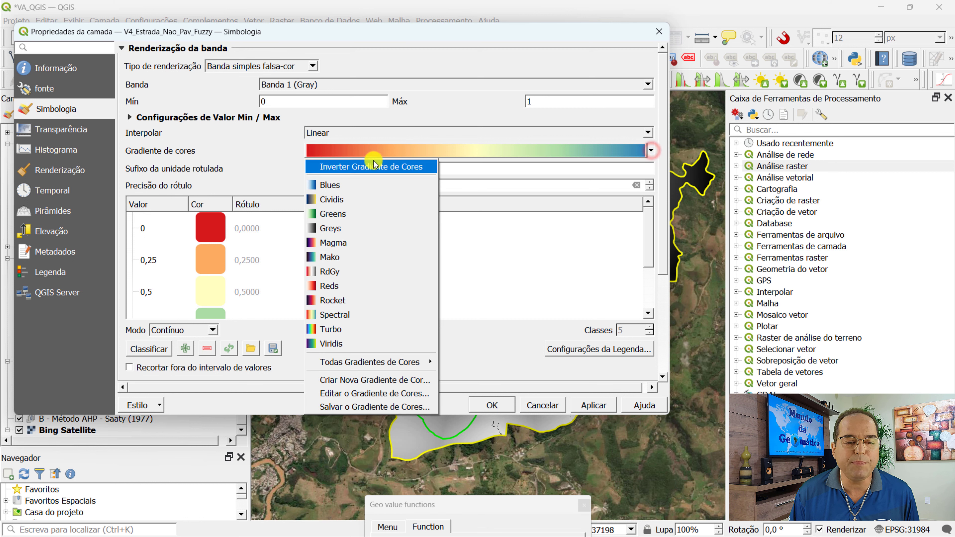
pyautogui.click(363, 169)
pyautogui.scroll(-3, 370, 284)
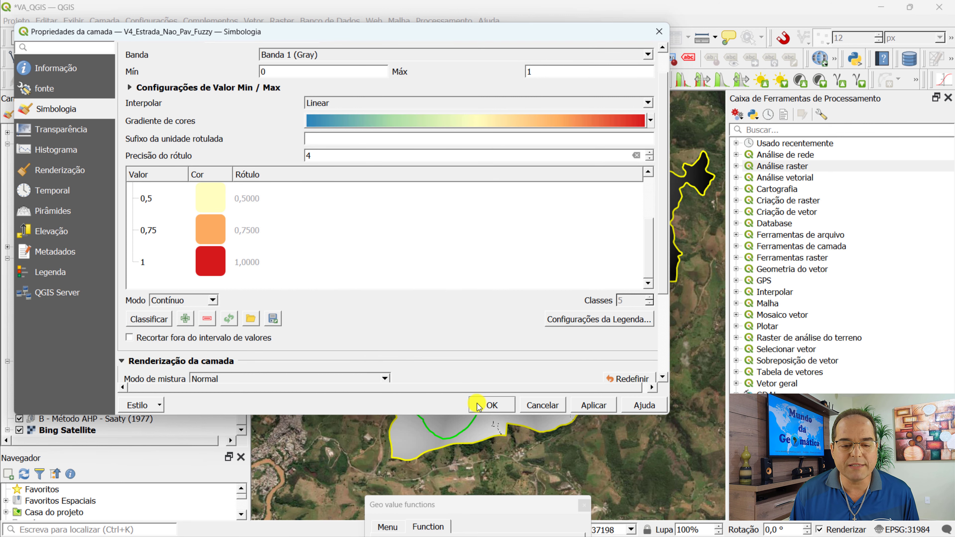
pyautogui.click(491, 406)
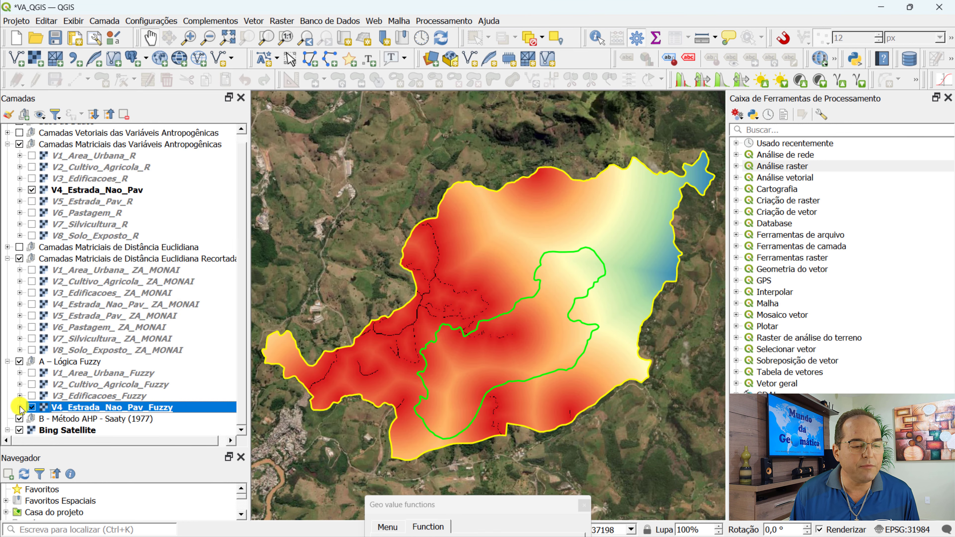
# - Review the V4_Estrada_Nao_Pav_Fuzzy legend against the map, then collapse it
pyautogui.click(20, 407)
pyautogui.click(242, 431)
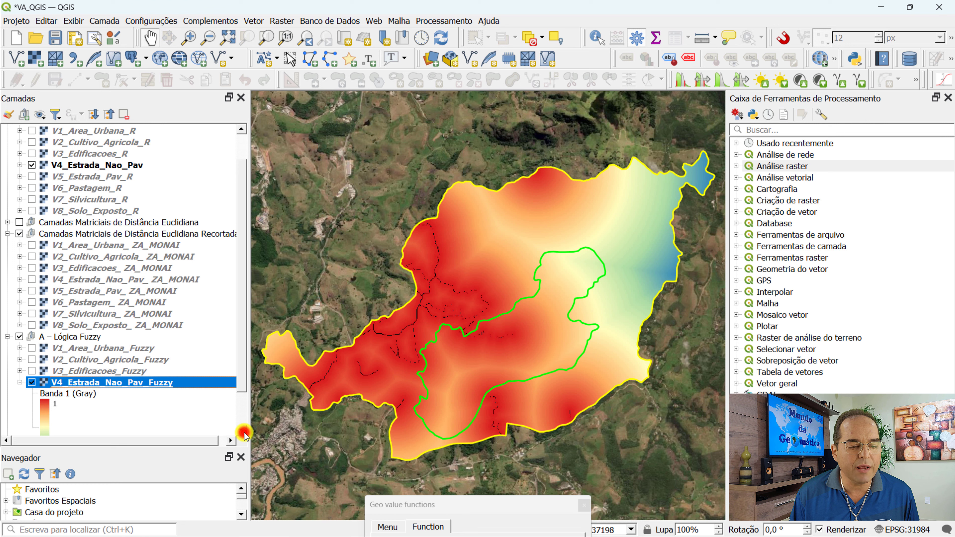
pyautogui.click(243, 432)
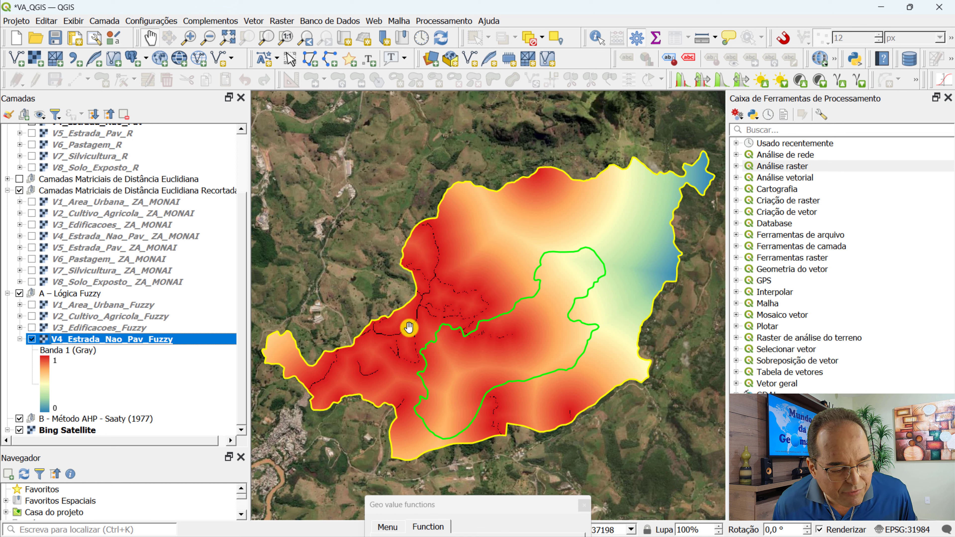
pyautogui.click(20, 339)
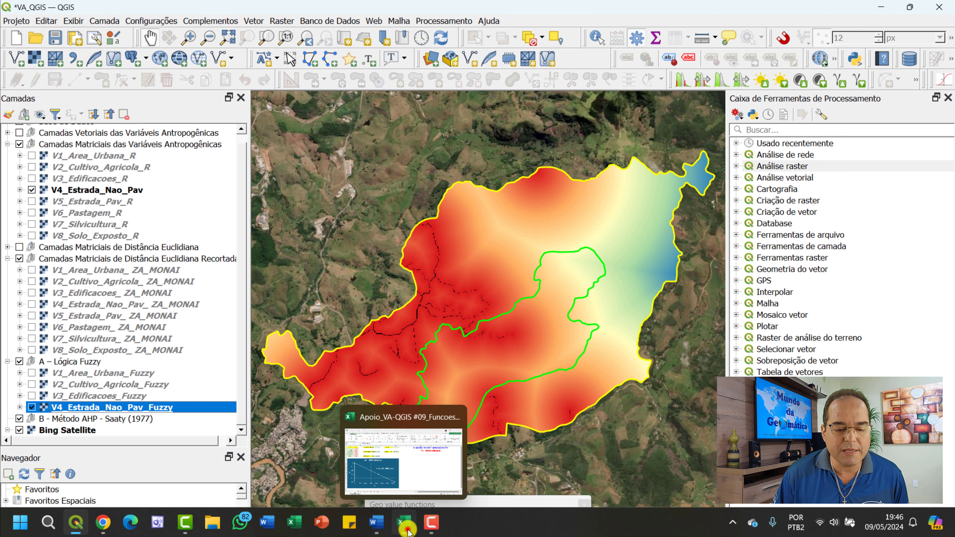
# - Switch to the Excel membership function workbook to check sheet V4, then return to QGIS and compare the Geo value functions equation
pyautogui.click(429, 478)
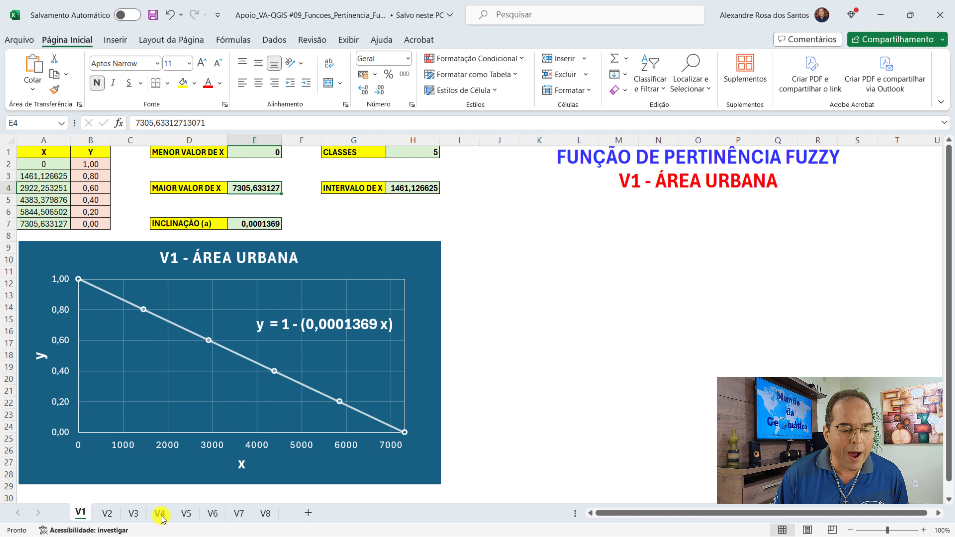
pyautogui.click(161, 515)
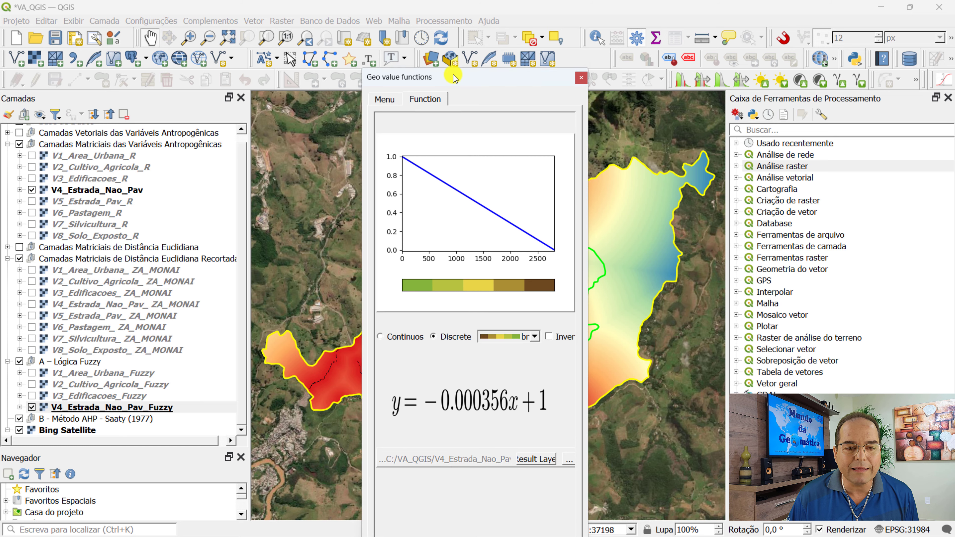
pyautogui.moveTo(457, 76); pyautogui.dragTo(461, 21)
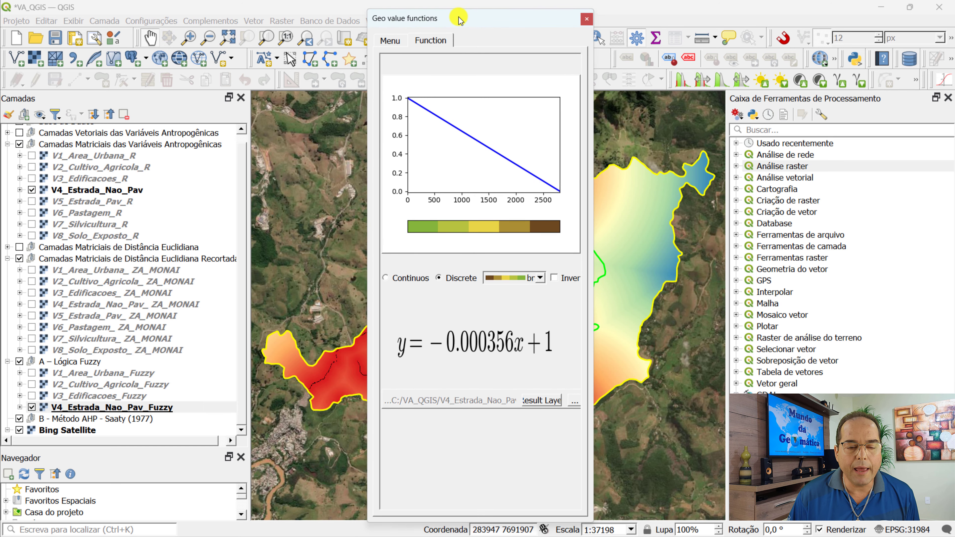
# - Load V5_Estrada_Pav_ ZA_MONAI as the Geo value functions input layer and apply the decreasing linear function D1
pyautogui.click(388, 42)
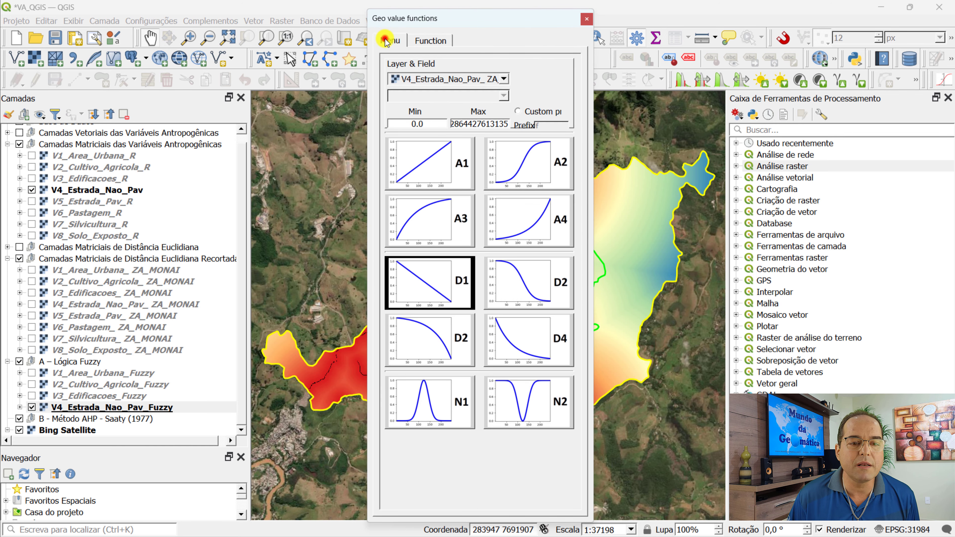
pyautogui.click(81, 316)
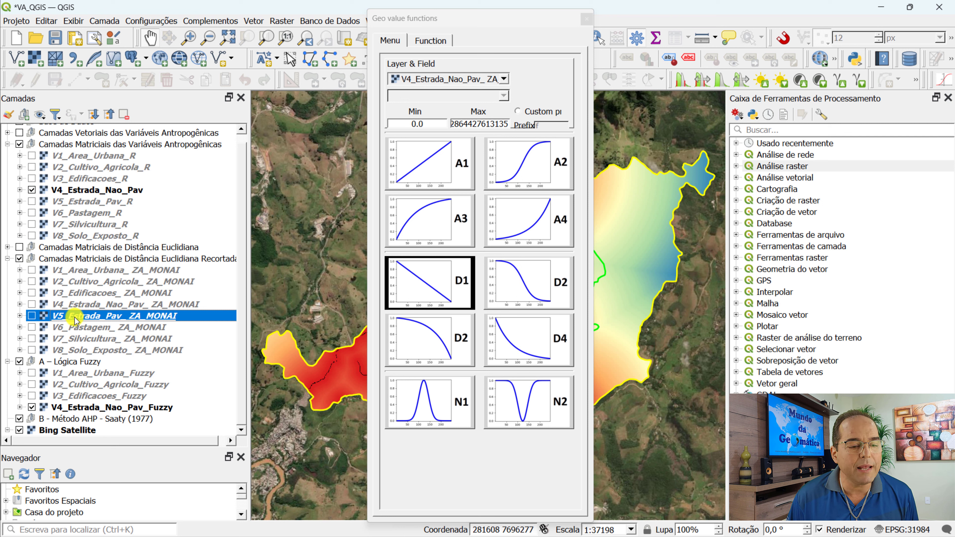
pyautogui.moveTo(61, 318); pyautogui.dragTo(418, 80)
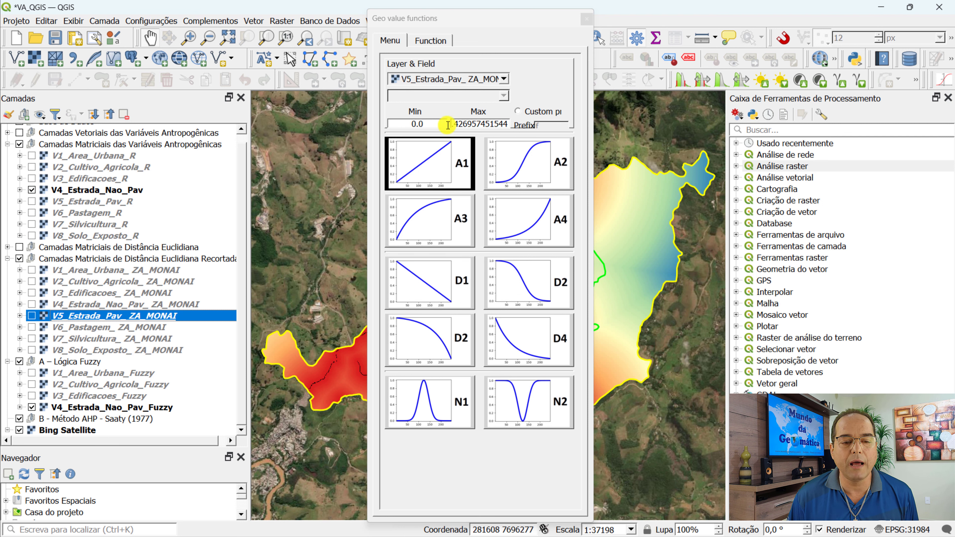
pyautogui.click(428, 288)
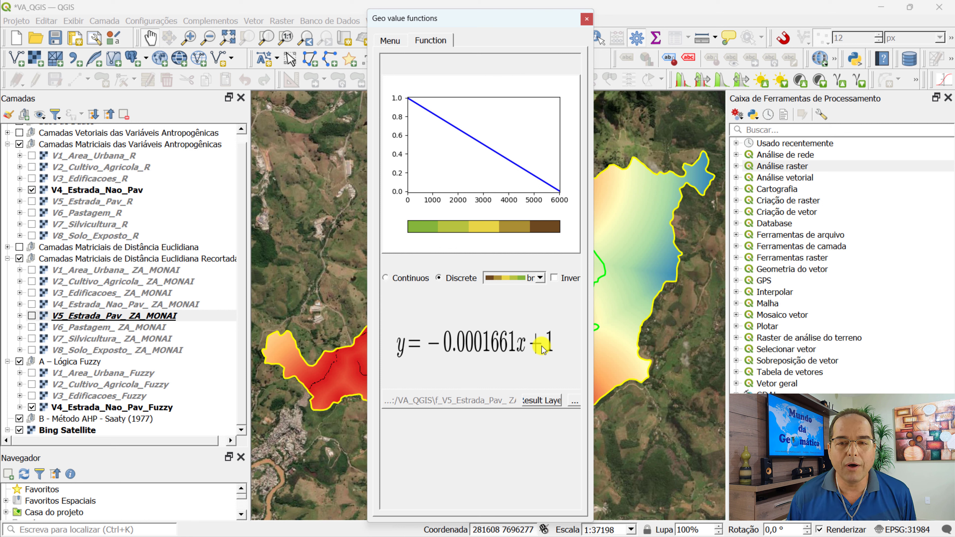
# - Save the fuzzy result as the TIFF V5_Estrada_Pav_Fuzzy in the VA_QGIS folder
pyautogui.click(576, 402)
pyautogui.moveTo(537, 36); pyautogui.dragTo(403, 21)
pyautogui.click(328, 241)
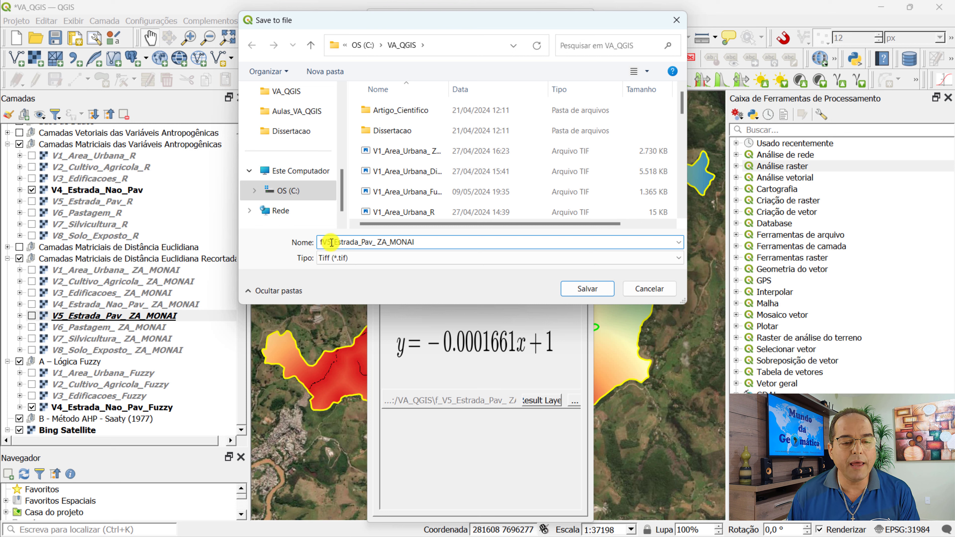
pyautogui.press('BackSpace')
pyautogui.press('BackSpace')
pyautogui.click(421, 241)
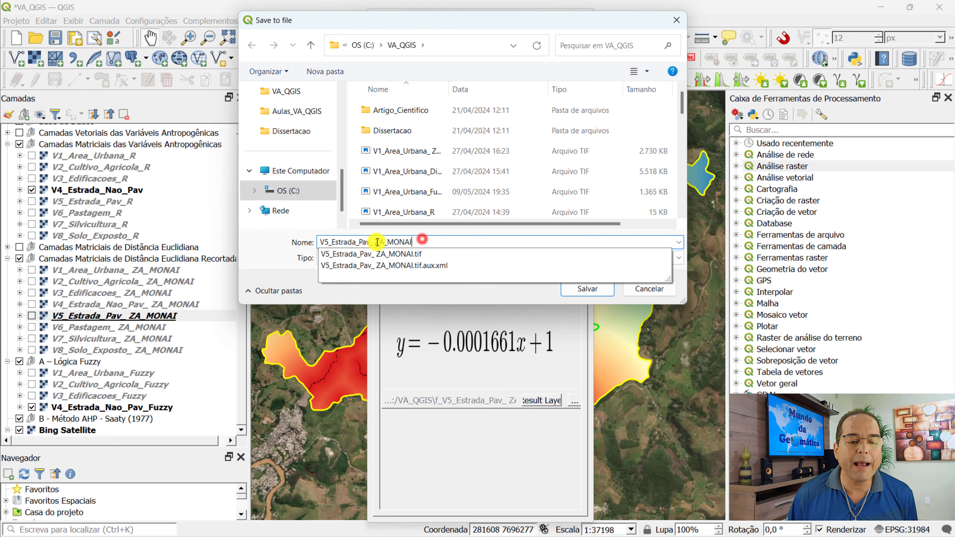
pyautogui.moveTo(373, 242); pyautogui.dragTo(421, 244)
pyautogui.press('BackSpace')
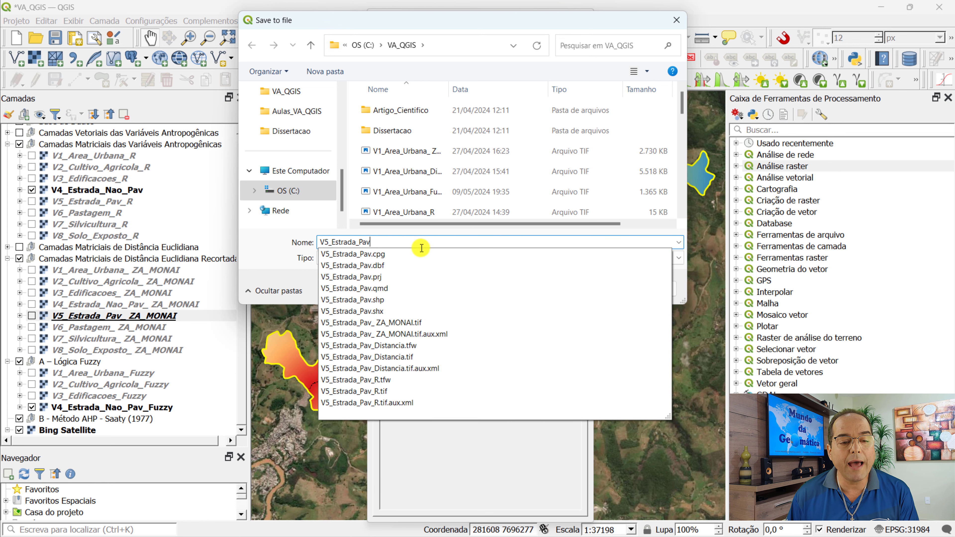
pyautogui.write('_Fuzzy')
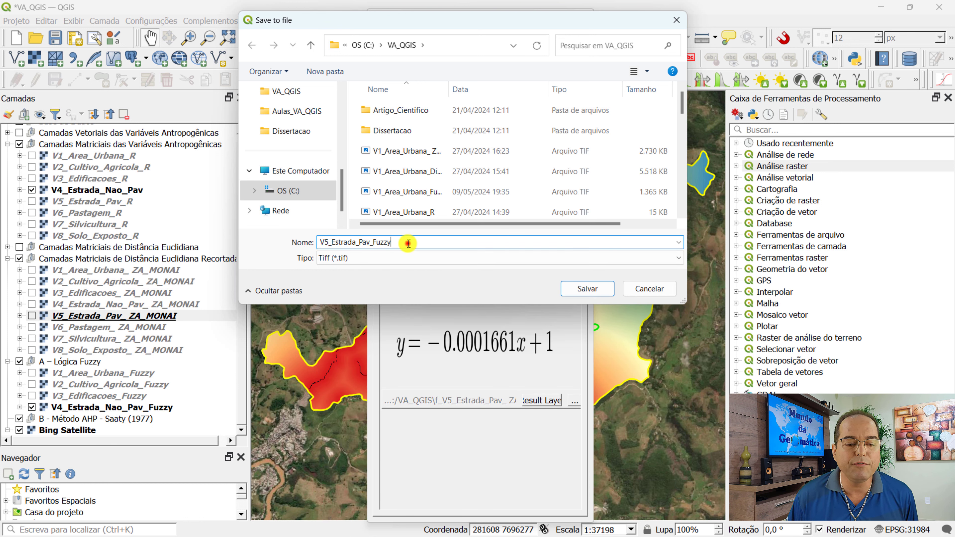
pyautogui.moveTo(409, 244)
pyautogui.mouseDown()
pyautogui.moveTo(330, 242)
pyautogui.moveTo(405, 243)
pyautogui.mouseUp()
pyautogui.doubleClick(380, 243)
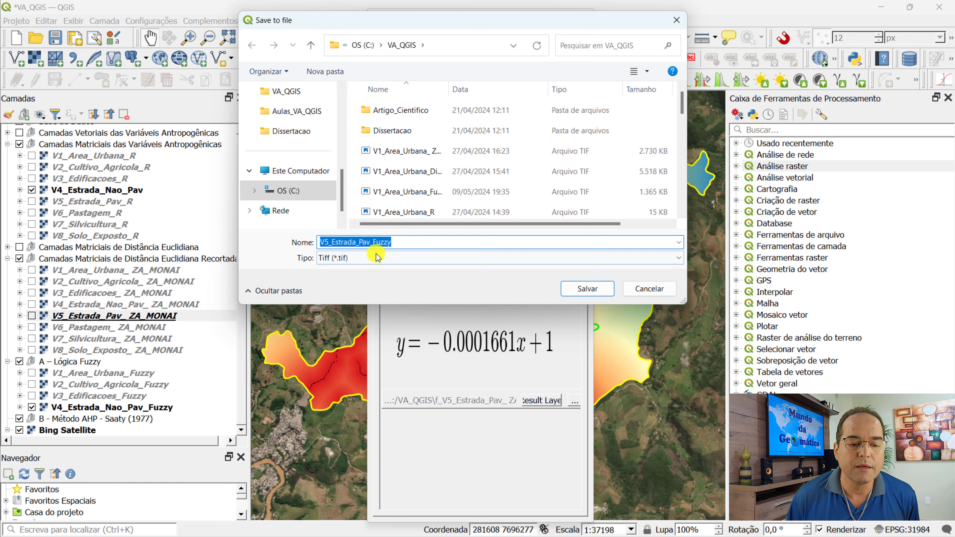
pyautogui.click(598, 290)
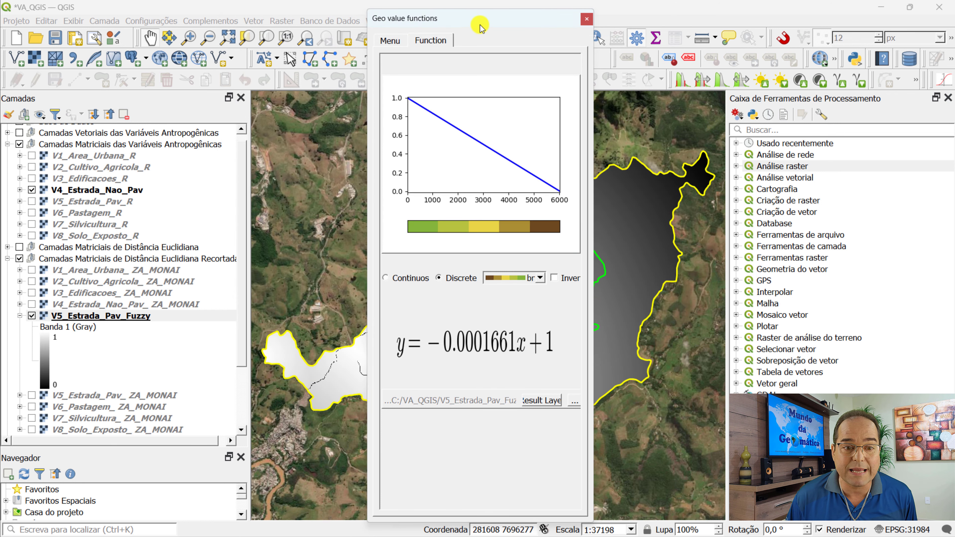
# - Move the Geo value functions window off the map, show V5_Estrada_Pav_R and hide V4_Estrada_Nao_Pav
pyautogui.moveTo(479, 24); pyautogui.dragTo(502, 487)
pyautogui.click(32, 201)
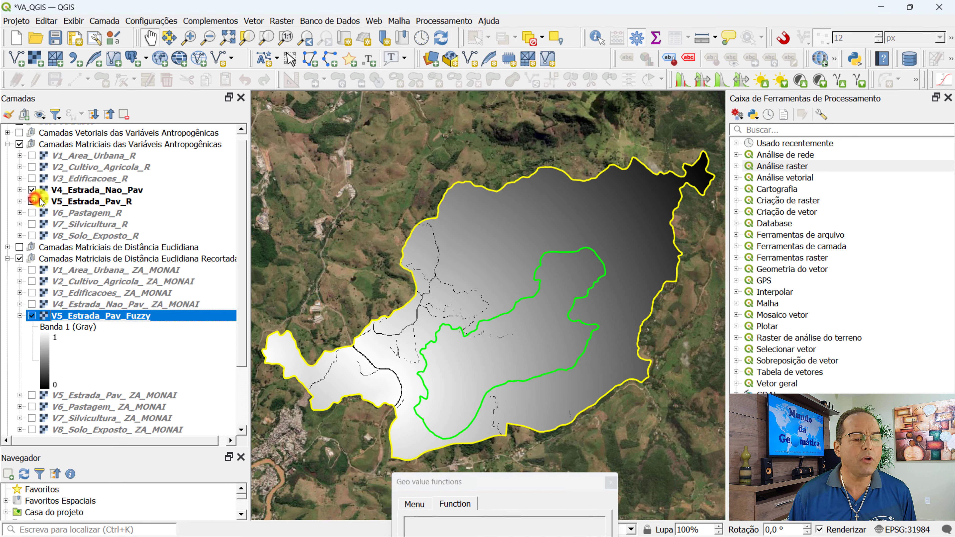
pyautogui.click(55, 191)
pyautogui.click(33, 190)
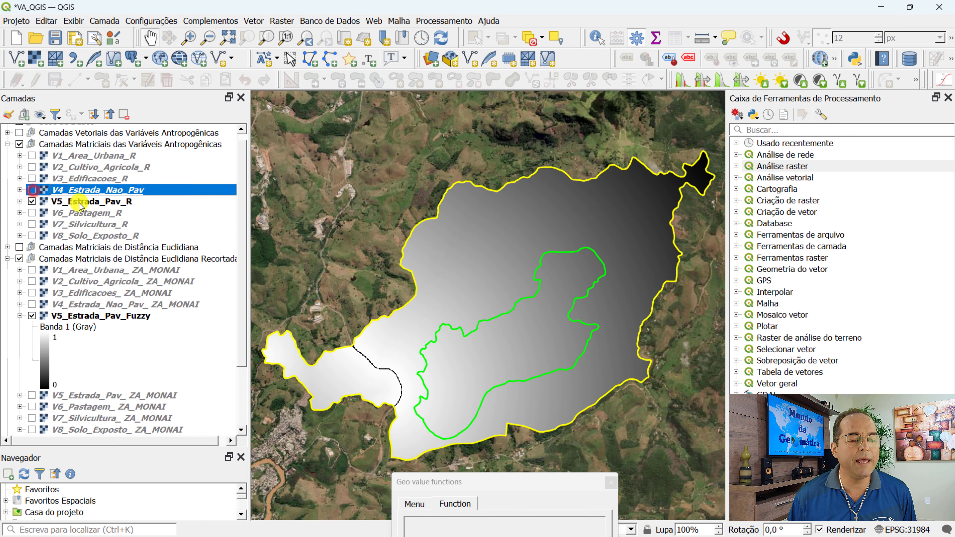
pyautogui.click(118, 202)
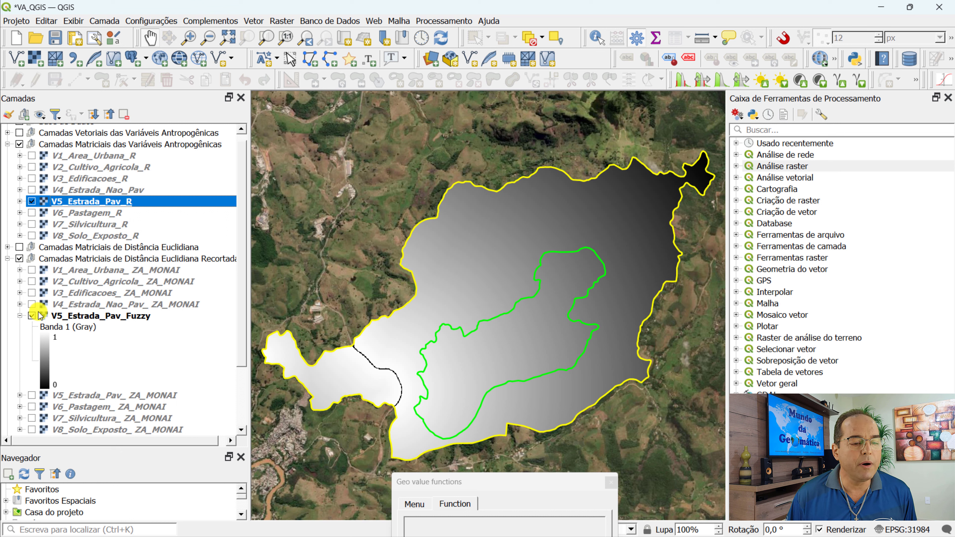
# - Collapse V5_Estrada_Pav_Fuzzy, move it below V4_Estrada_Nao_Pav_Fuzzy in the A – Lógica Fuzzy group, and hide the V4 fuzzy layer
pyautogui.click(23, 315)
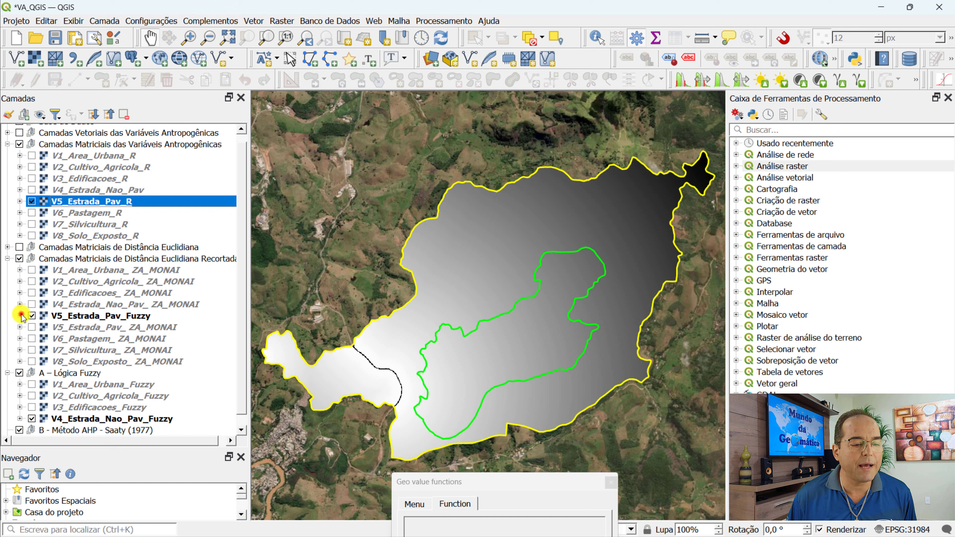
pyautogui.click(57, 316)
pyautogui.moveTo(57, 316); pyautogui.dragTo(114, 429)
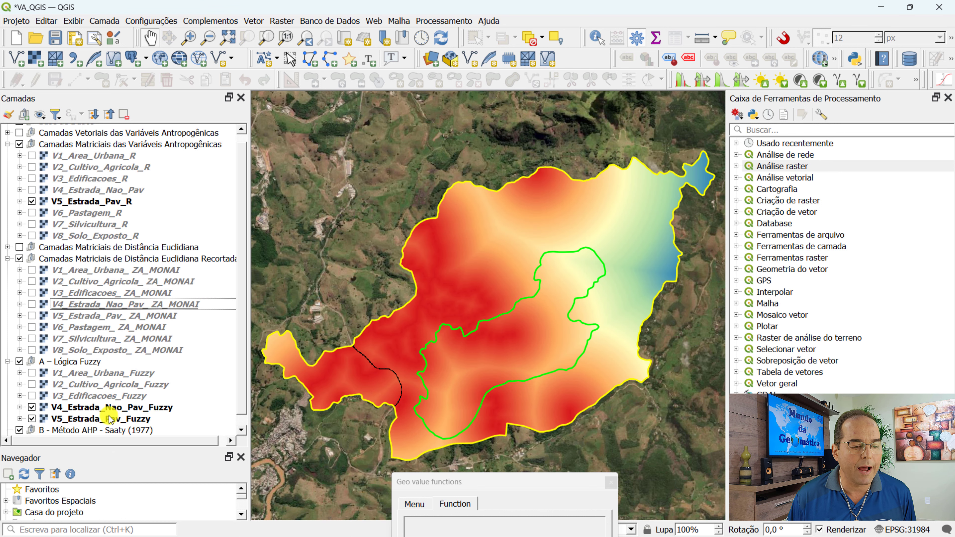
pyautogui.click(32, 408)
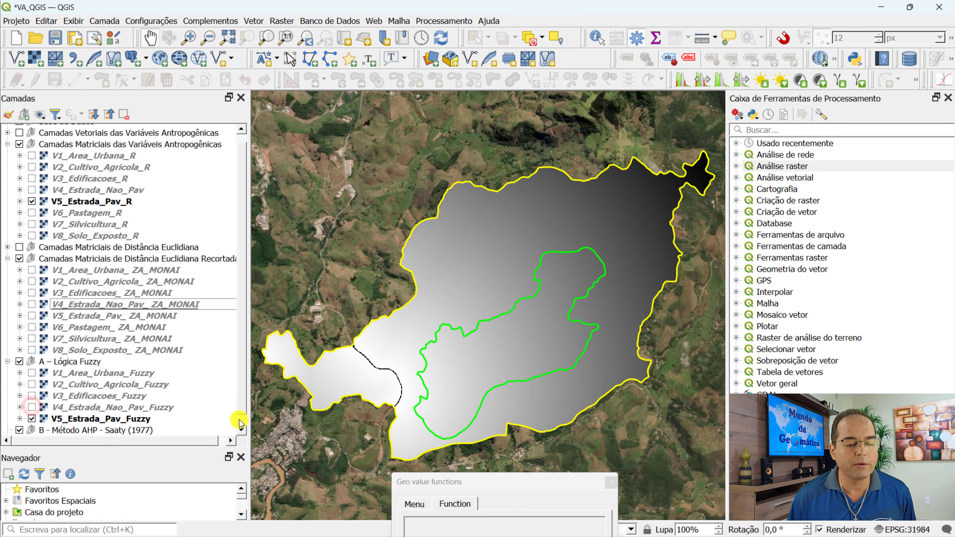
pyautogui.click(242, 429)
# - Style V5_Estrada_Pav_Fuzzy as Banda simples falsa-cor with the colour ramp inverted to run from blue at 0 to red at 1, and save the project
pyautogui.click(115, 408)
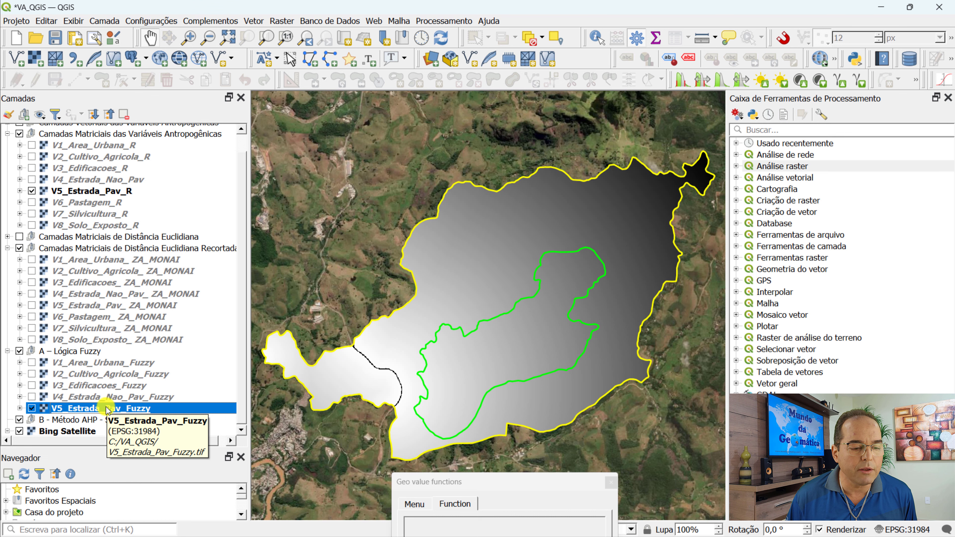
pyautogui.doubleClick(128, 410)
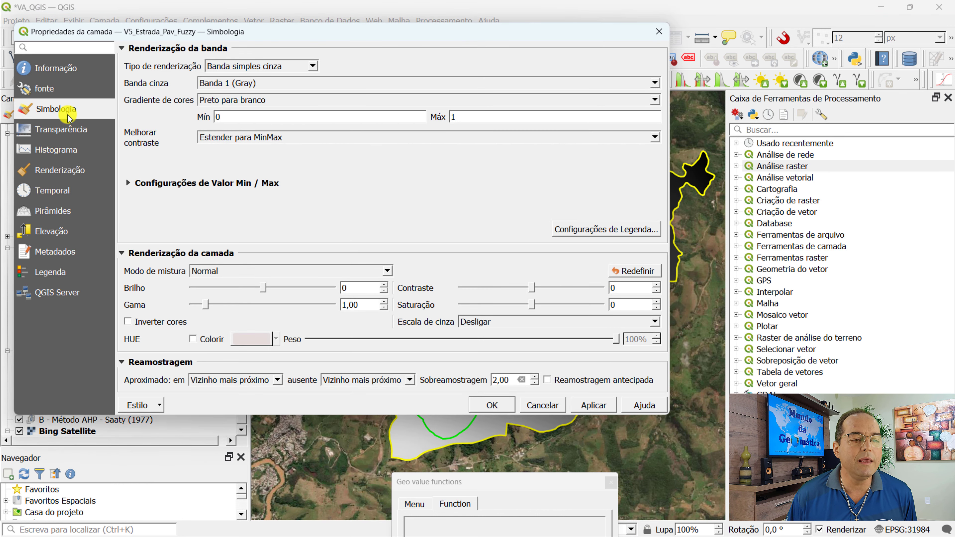
pyautogui.click(313, 66)
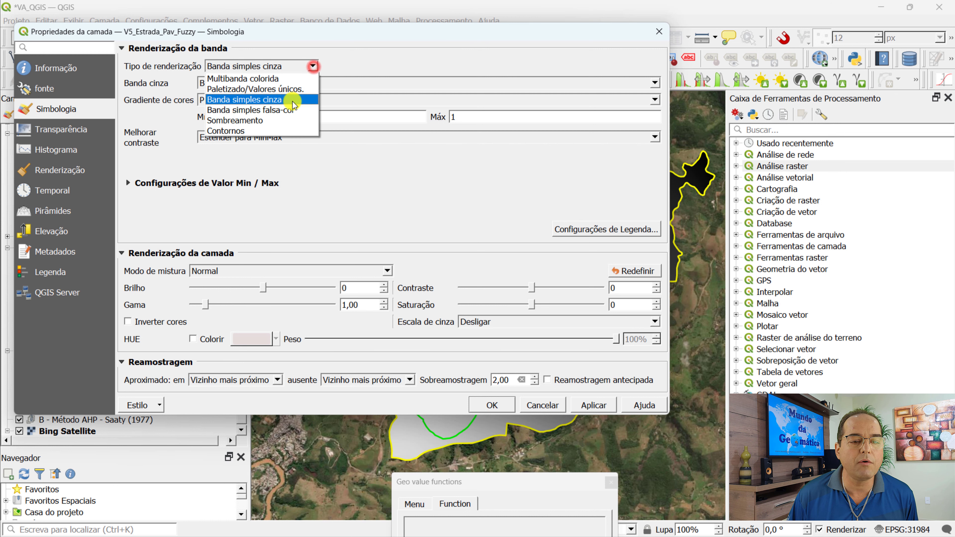
pyautogui.click(290, 108)
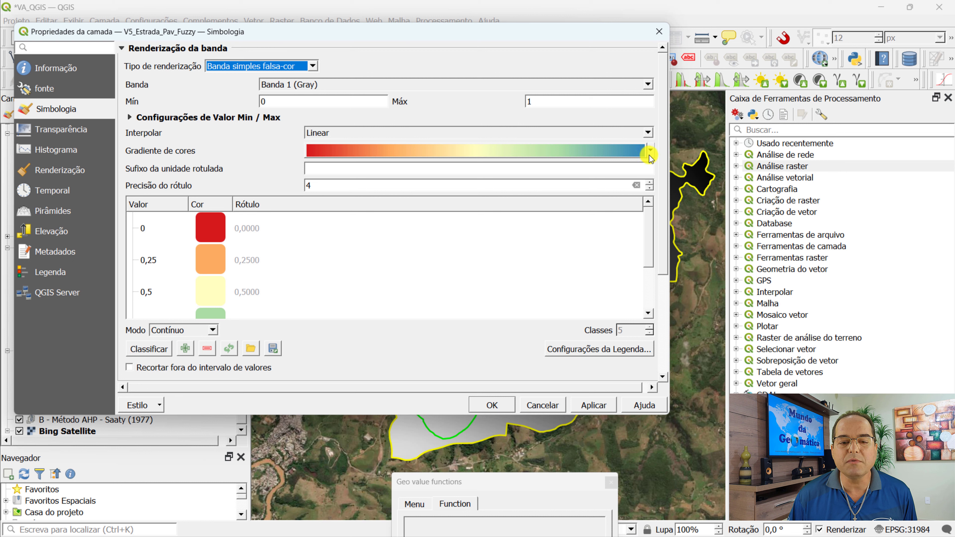
pyautogui.click(651, 151)
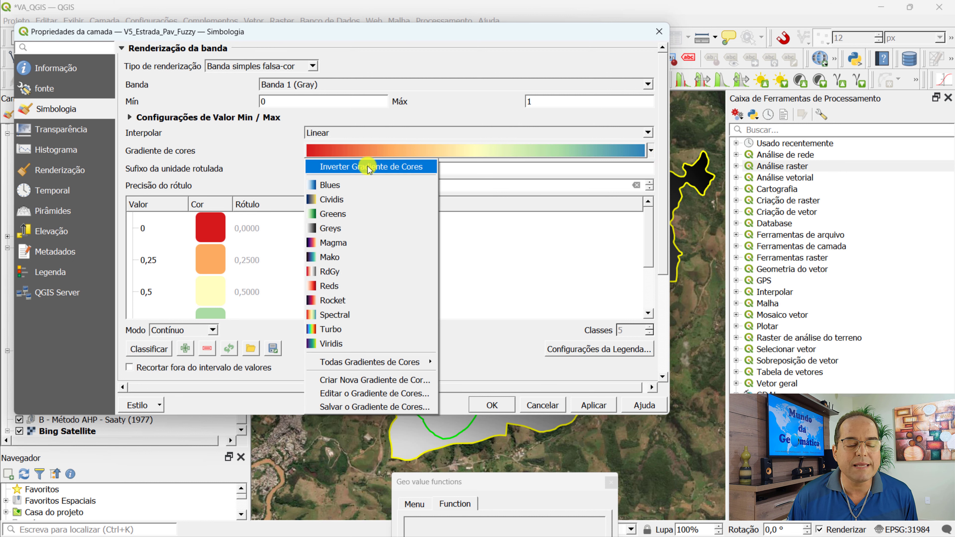
pyautogui.click(392, 170)
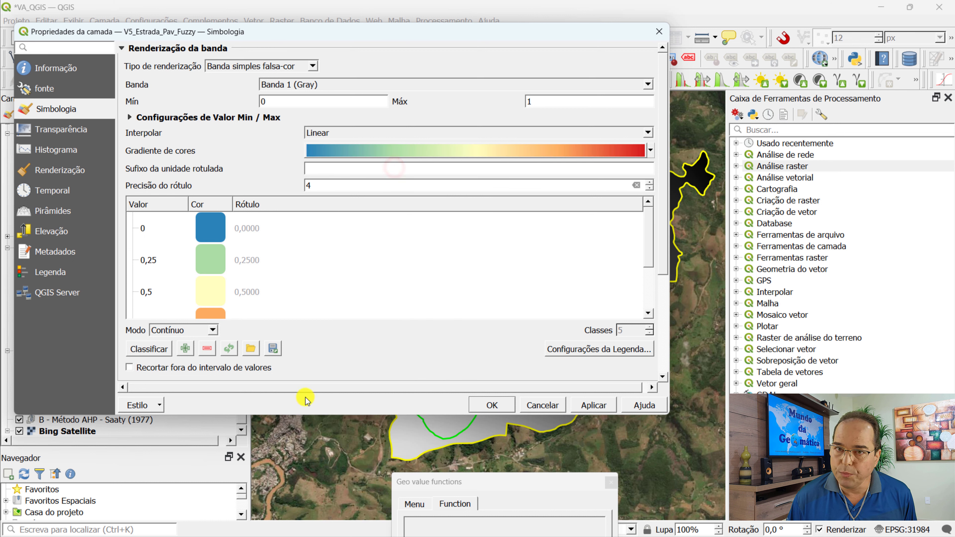
pyautogui.click(492, 405)
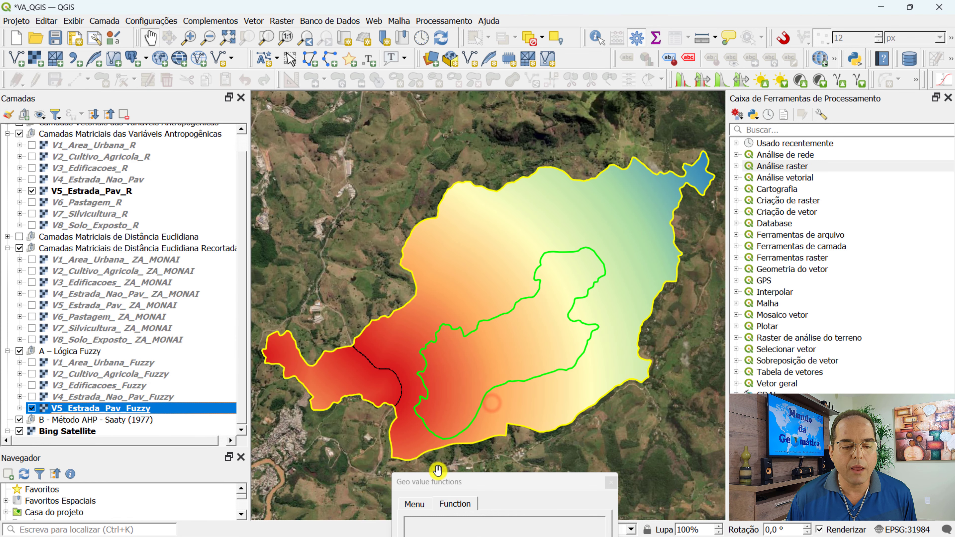
pyautogui.hotkey('ctrl', 's')
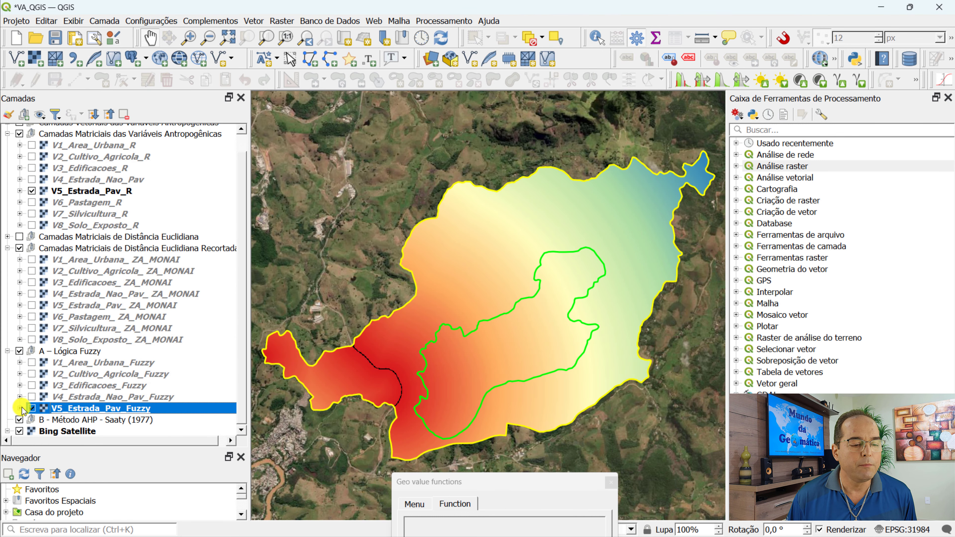
# - Review the V5_Estrada_Pav_Fuzzy legend, compare the Geo value functions equation with sheet V5 in the Excel workbook, then return to QGIS and collapse the legend
pyautogui.click(19, 409)
pyautogui.click(241, 429)
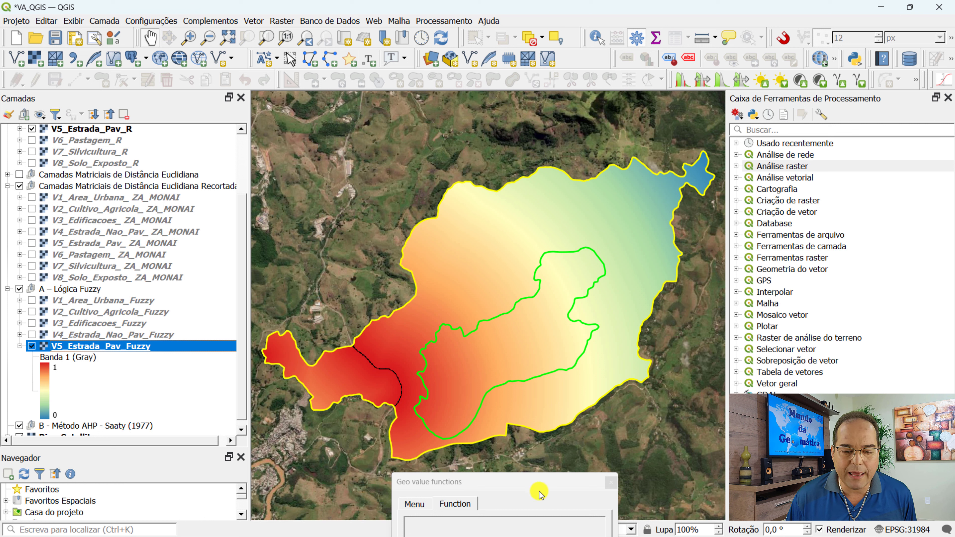
pyautogui.moveTo(540, 482); pyautogui.dragTo(506, 67)
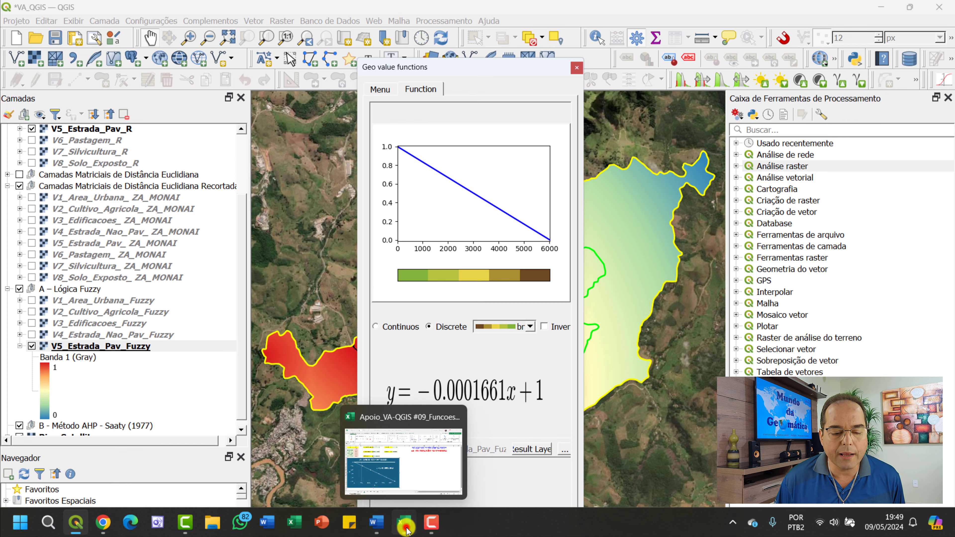
pyautogui.click(408, 525)
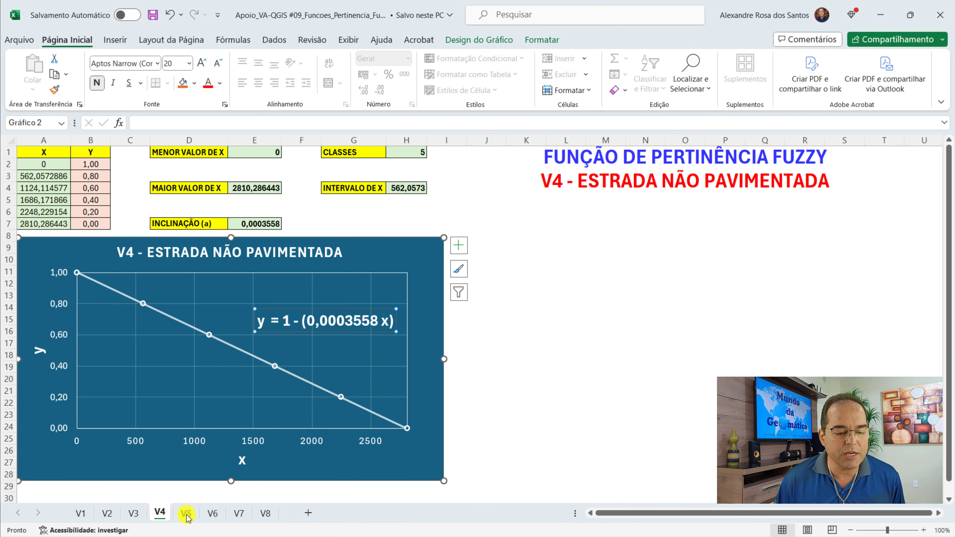
pyautogui.click(186, 514)
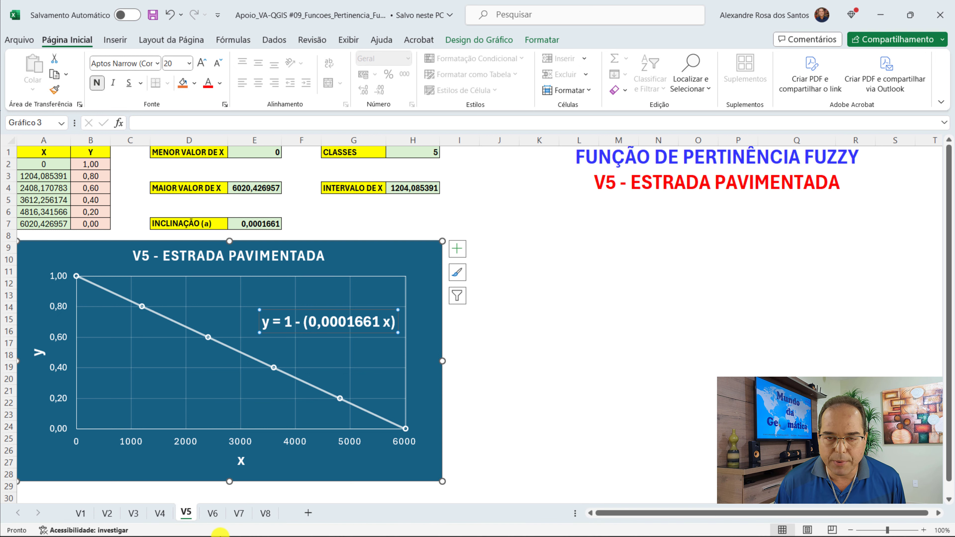
pyautogui.moveTo(160, 525)
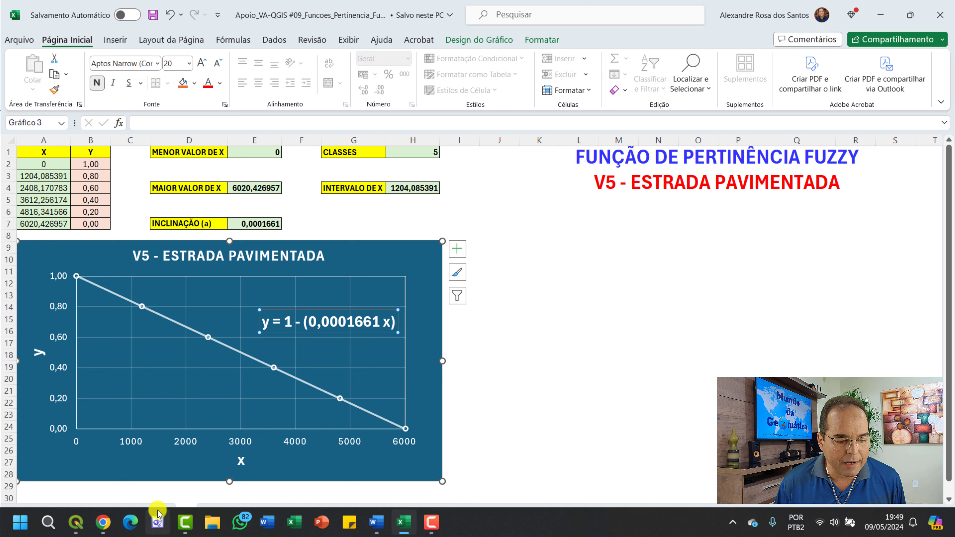
pyautogui.click(77, 525)
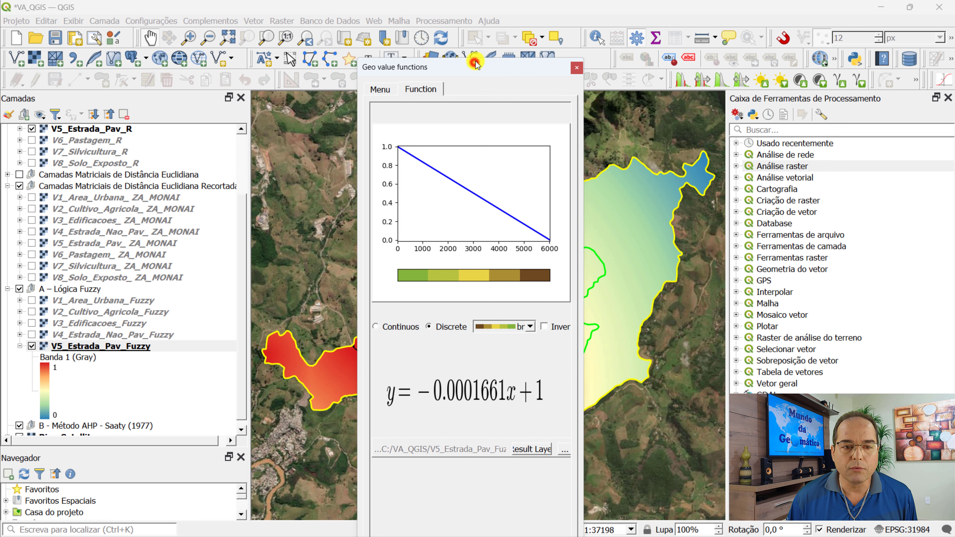
pyautogui.moveTo(475, 64); pyautogui.dragTo(482, 18)
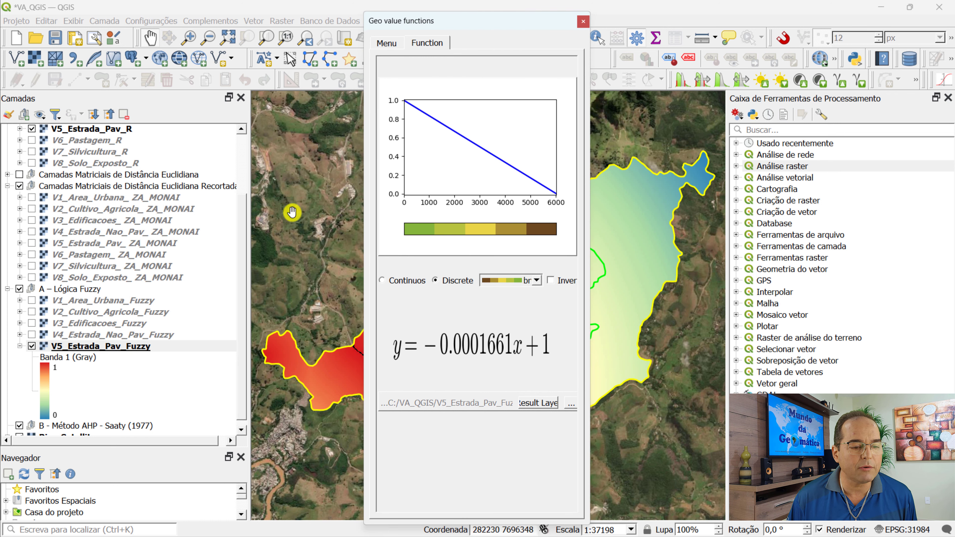
pyautogui.click(20, 346)
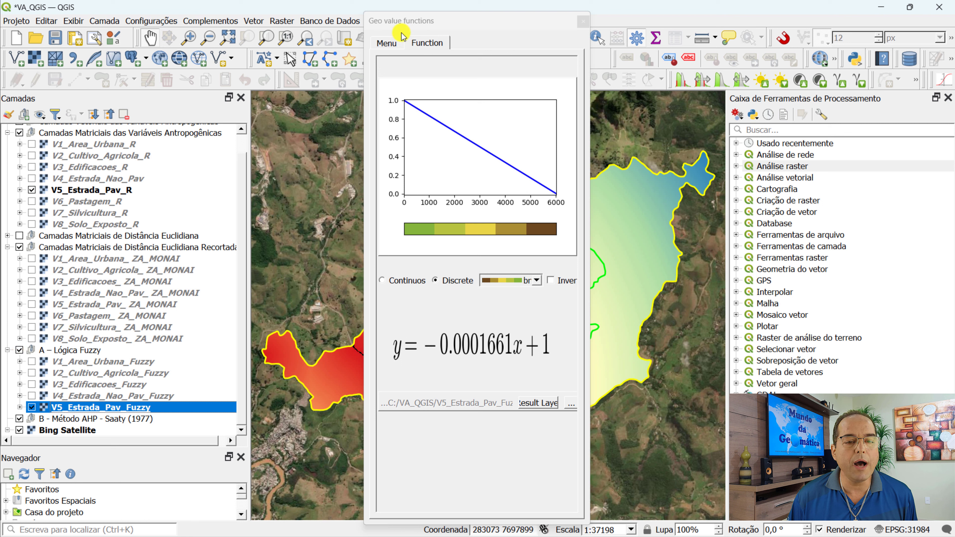
# - Load V6_Pastagem_ ZA_MONAI as the Geo value functions input layer and apply the decreasing linear function D1
pyautogui.click(385, 42)
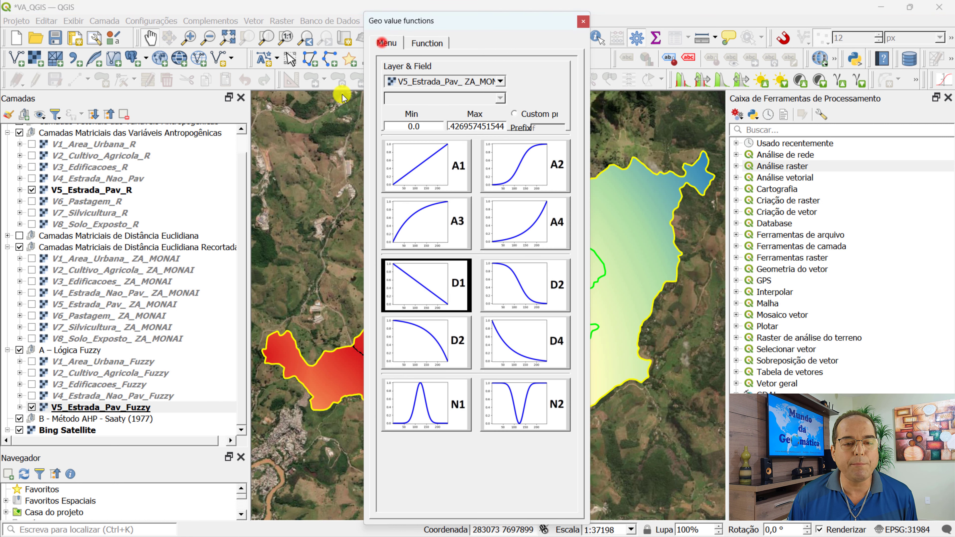
pyautogui.click(78, 318)
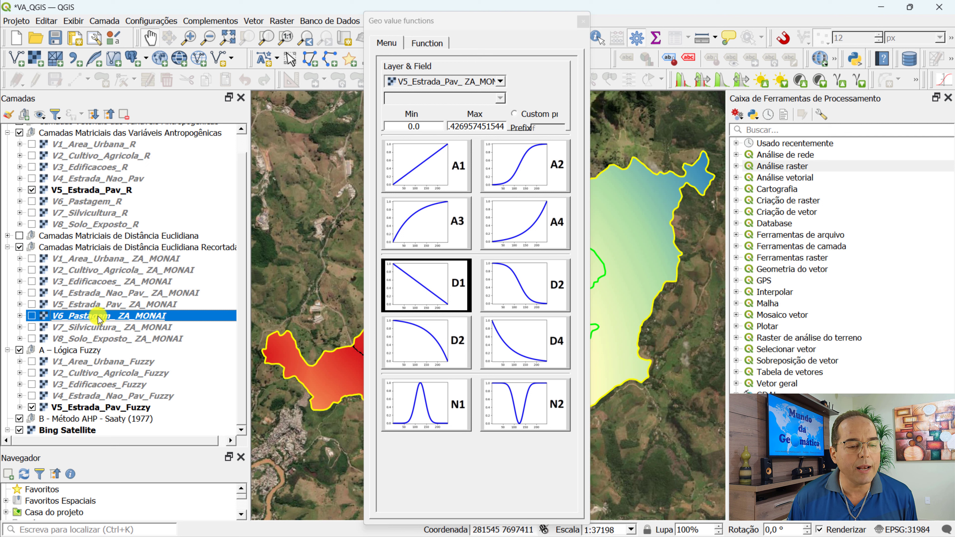
pyautogui.moveTo(71, 317); pyautogui.dragTo(428, 83)
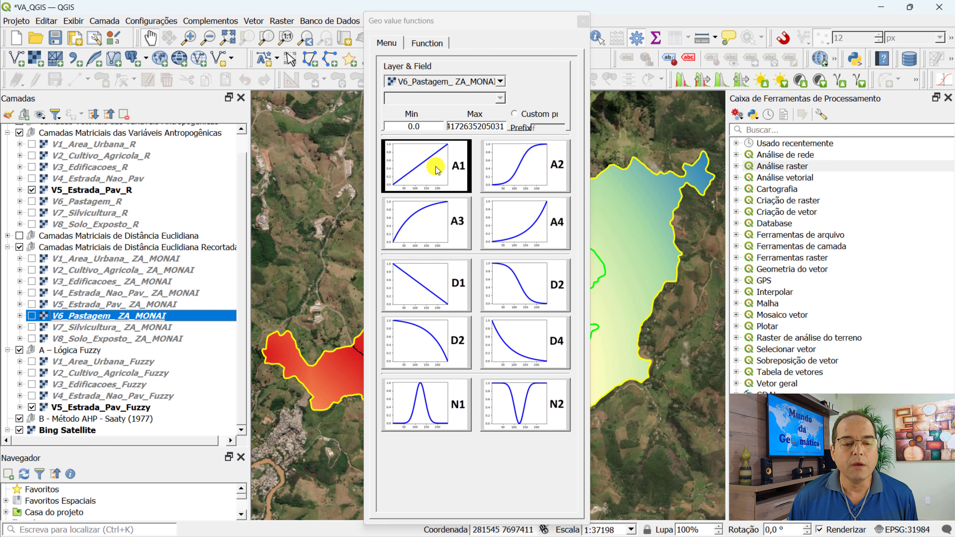
pyautogui.click(418, 283)
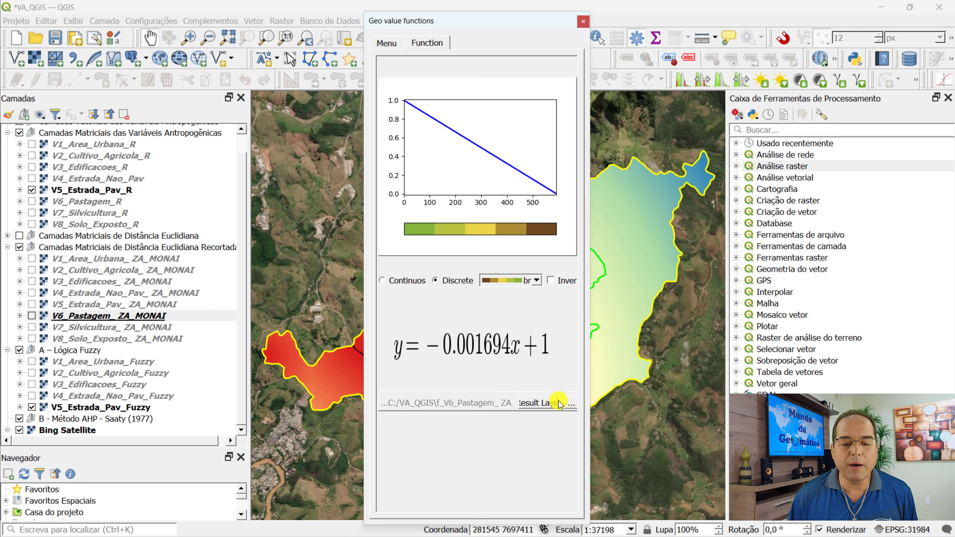
# - Save the fuzzified pasture raster as the TIFF file V6_Pastagem_Fuzzy in the C:/VA_QGIS folder
pyautogui.click(570, 408)
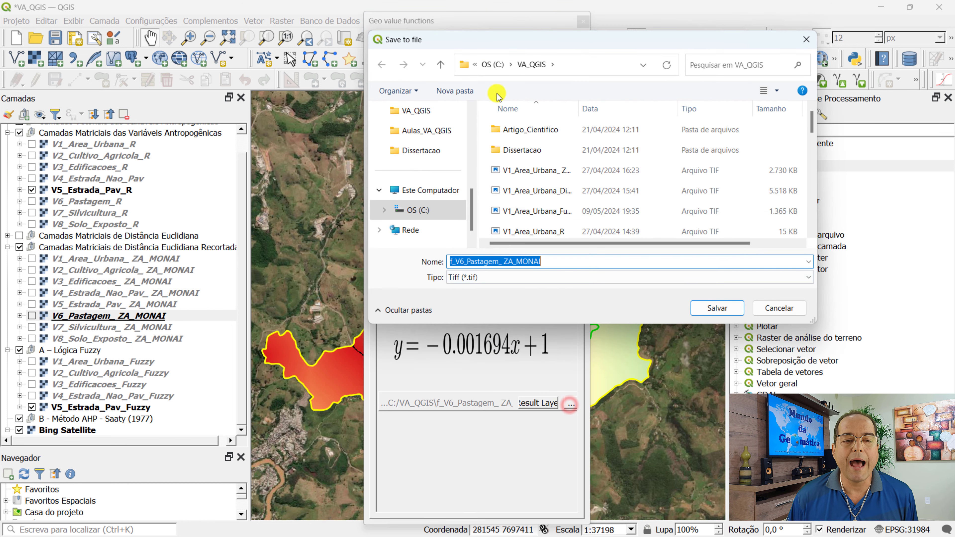
pyautogui.moveTo(501, 39); pyautogui.dragTo(385, 22)
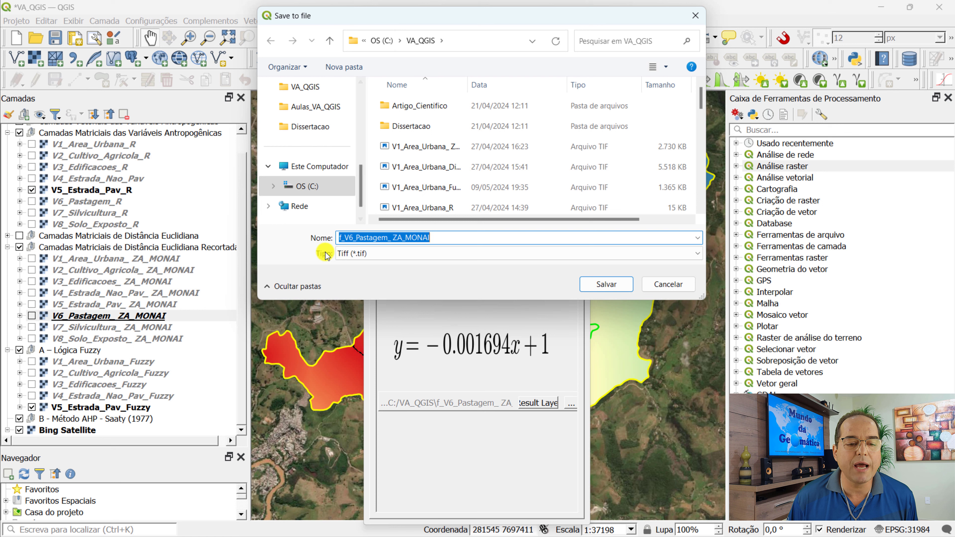
pyautogui.click(344, 241)
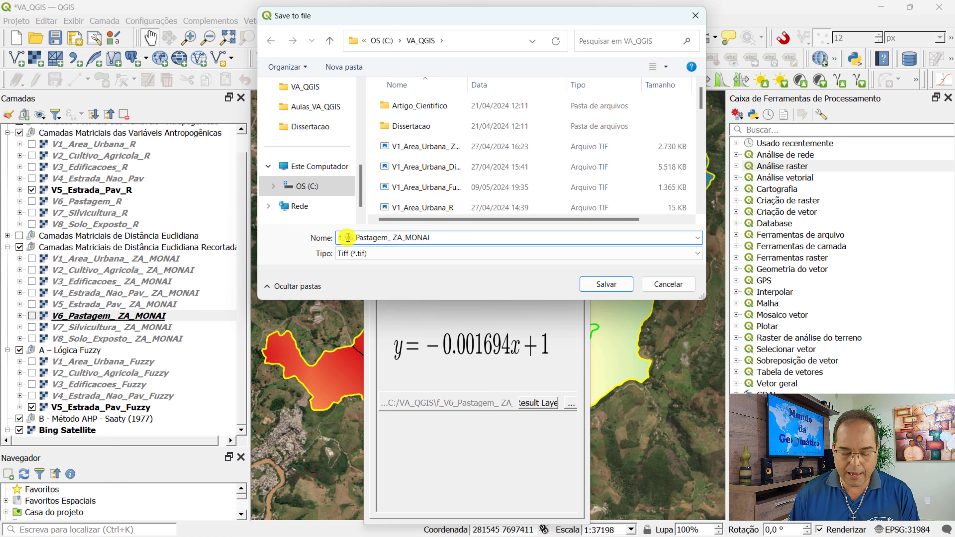
pyautogui.press('BackSpace')
pyautogui.press('BackSpace')
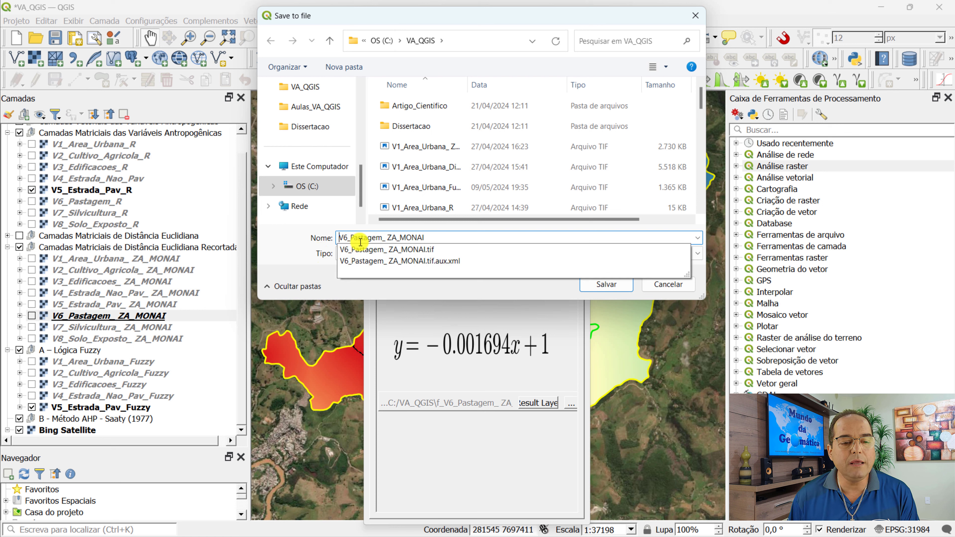
pyautogui.click(389, 237)
pyautogui.moveTo(403, 238); pyautogui.dragTo(455, 241)
pyautogui.press('BackSpace')
pyautogui.press('BackSpace')
pyautogui.press('BackSpace')
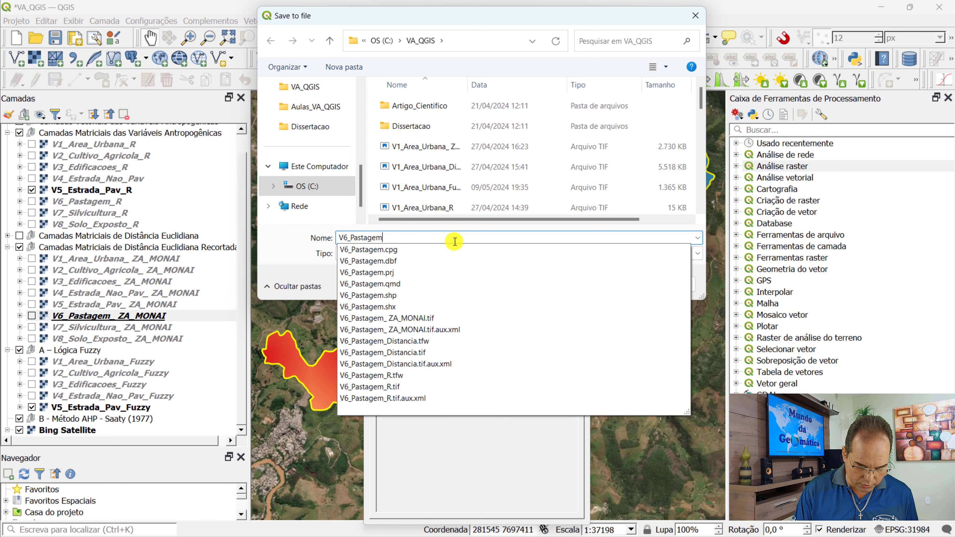
pyautogui.write('_Fuzzy')
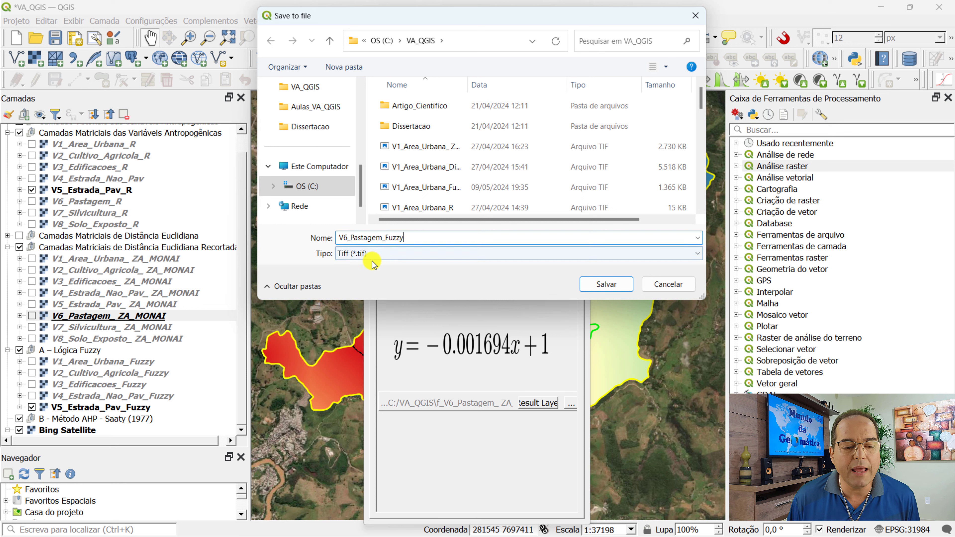
pyautogui.click(611, 285)
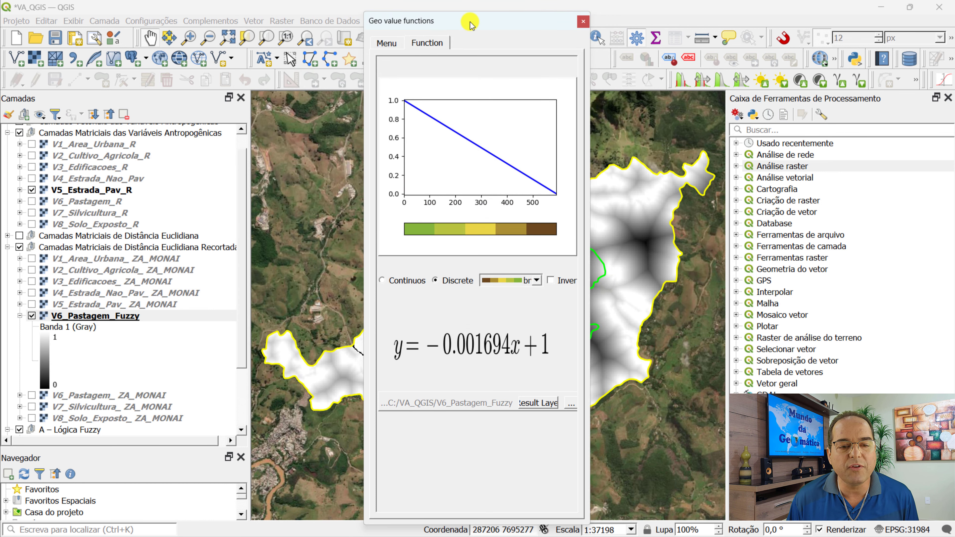
# - Move the Geo value functions window off the map, then collapse V6_Pastagem_Fuzzy and place it below V5_Estrada_Pav_Fuzzy in the A – Lógica Fuzzy group
pyautogui.moveTo(470, 24); pyautogui.dragTo(487, 486)
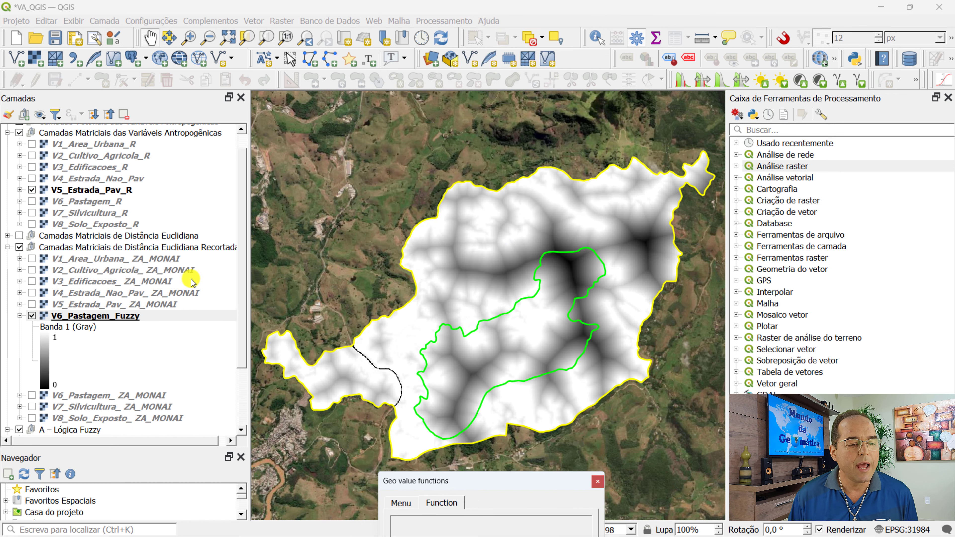
pyautogui.click(19, 316)
pyautogui.moveTo(119, 320); pyautogui.dragTo(182, 428)
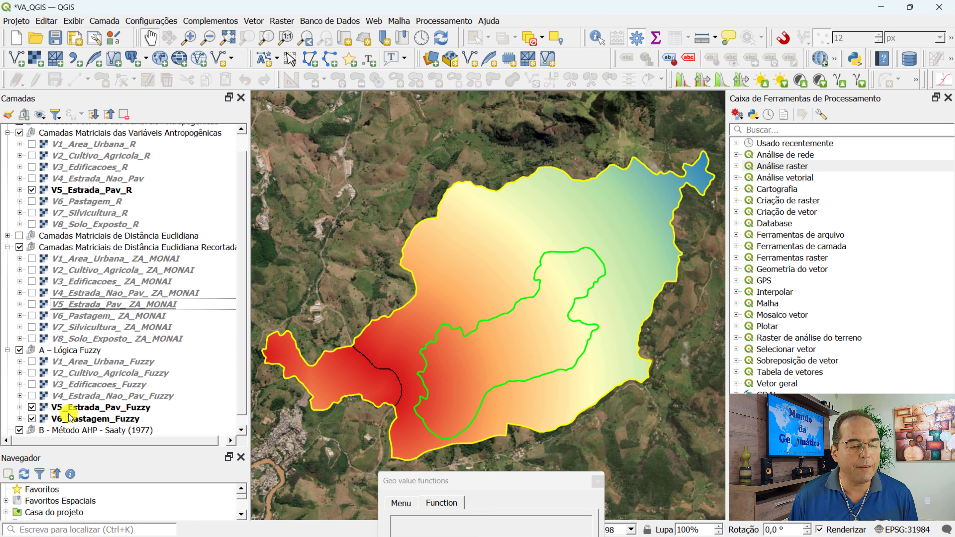
# - Hide V5_Estrada_Pav_Fuzzy and V5_Estrada_Pav_R, and show V6_Pastagem_R over the pasture fuzzy layer
pyautogui.click(32, 407)
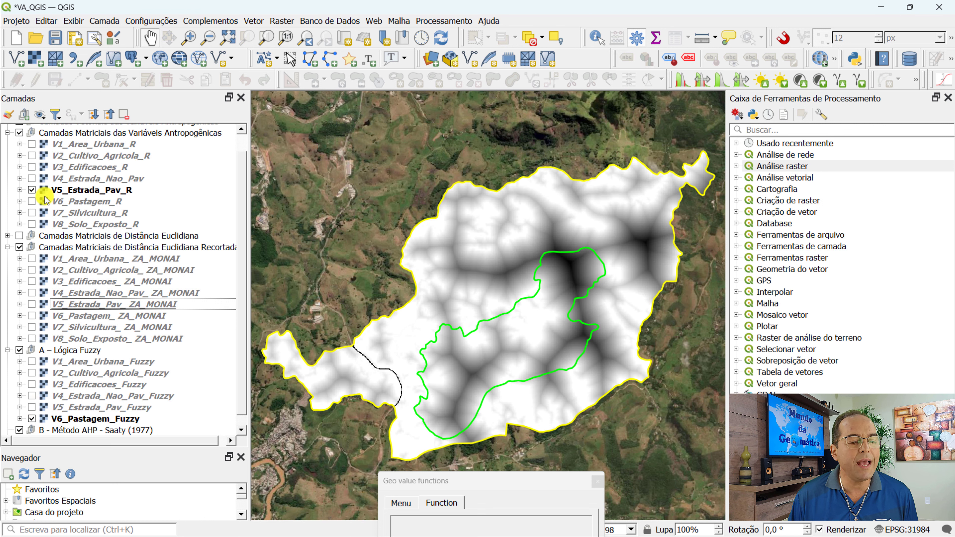
pyautogui.click(32, 190)
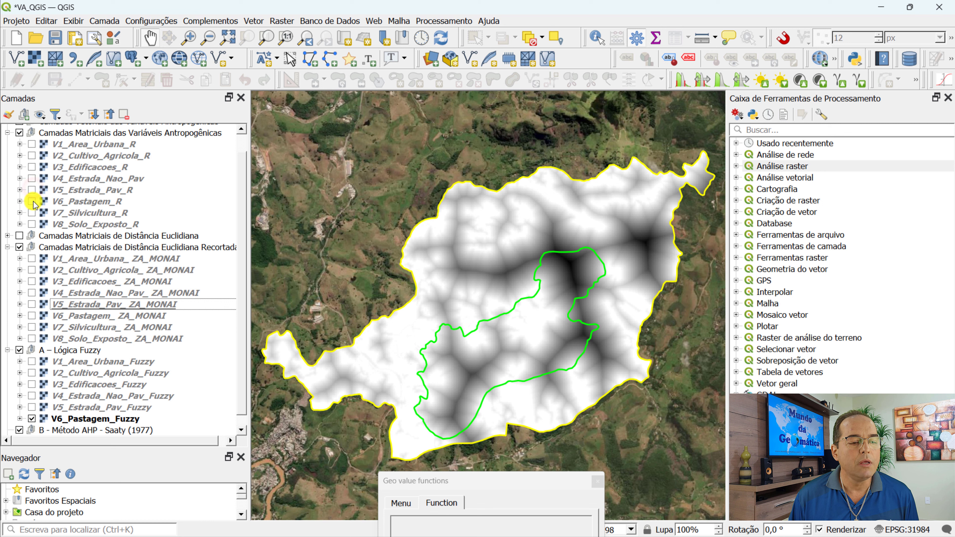
pyautogui.click(32, 201)
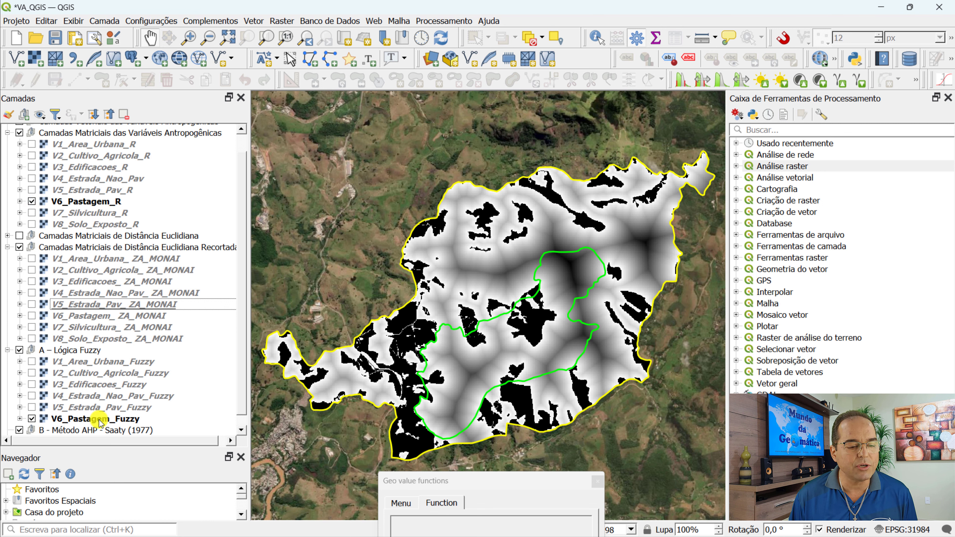
# - Style V6_Pastagem_Fuzzy as Banda simples falsa-cor with the colour ramp inverted to run from blue at 0 to red at 1
pyautogui.click(241, 429)
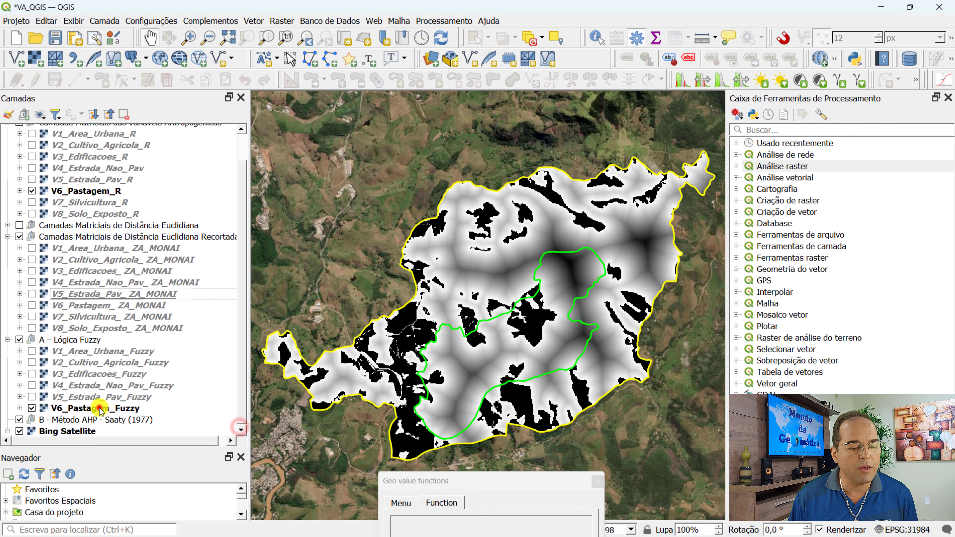
pyautogui.click(105, 409)
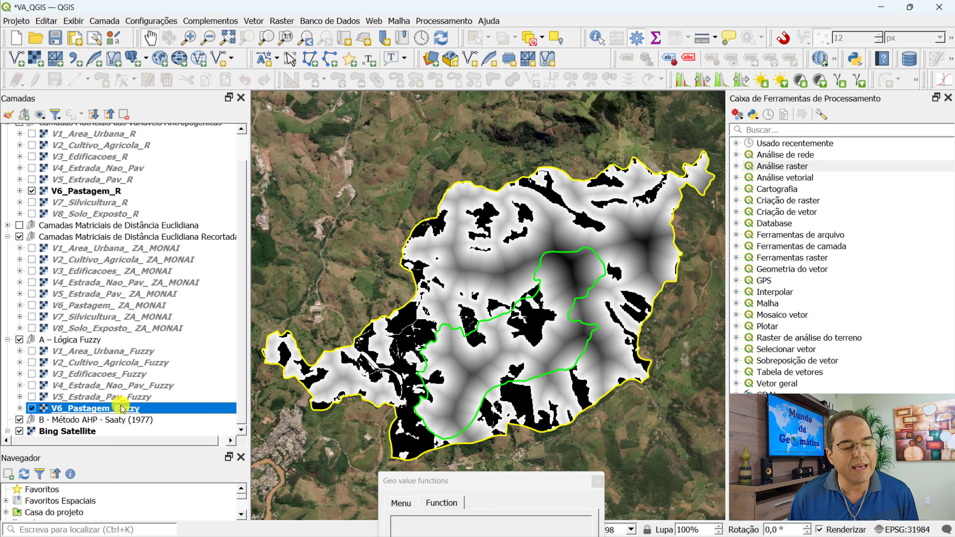
pyautogui.doubleClick(137, 408)
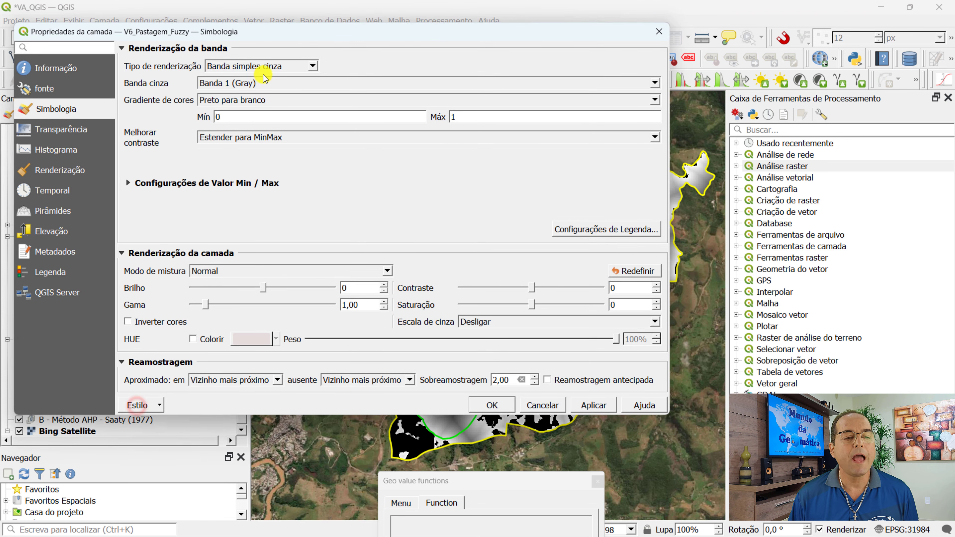
pyautogui.click(313, 67)
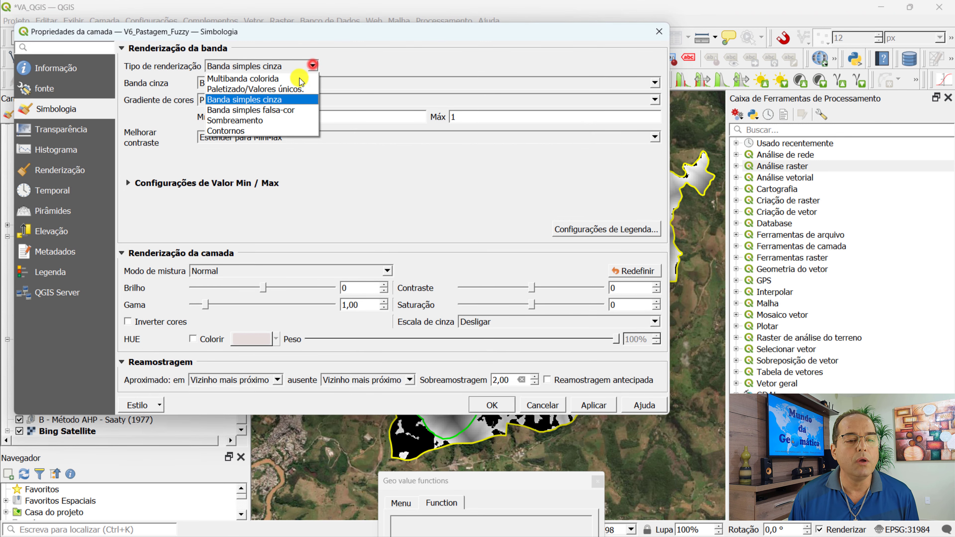
pyautogui.click(290, 112)
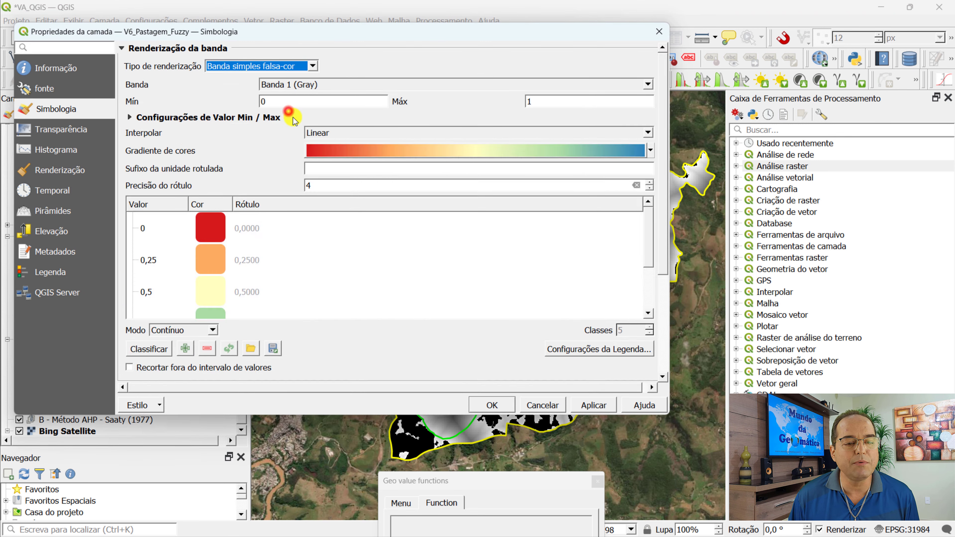
pyautogui.click(651, 152)
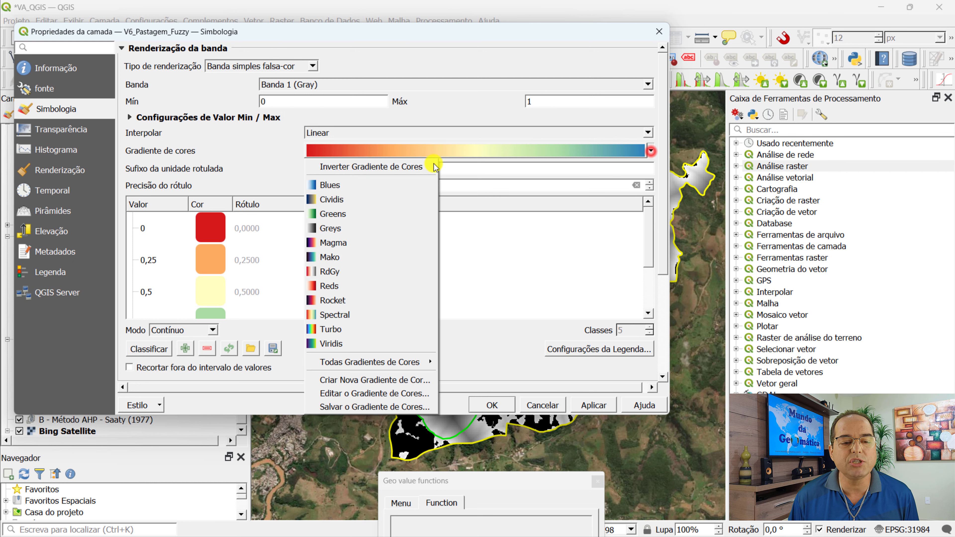
pyautogui.click(410, 165)
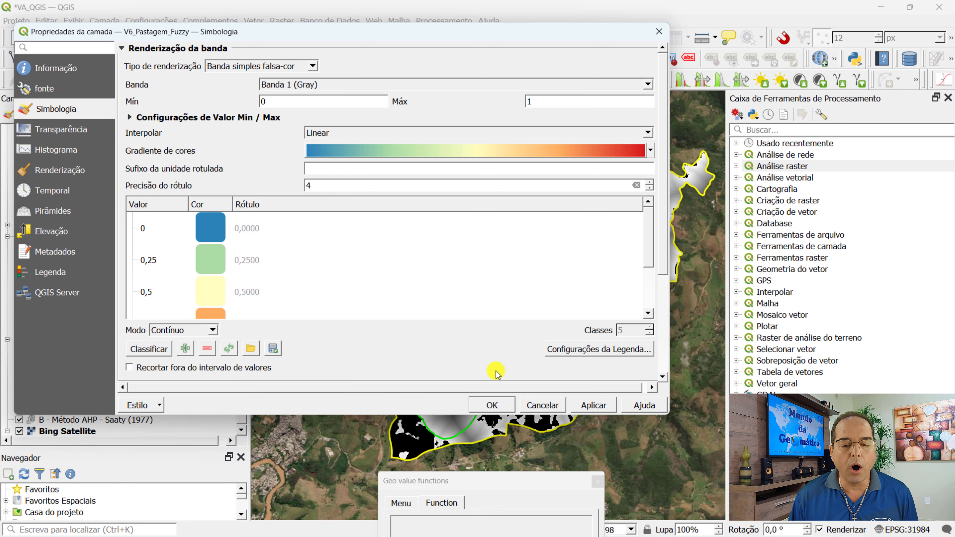
pyautogui.click(504, 405)
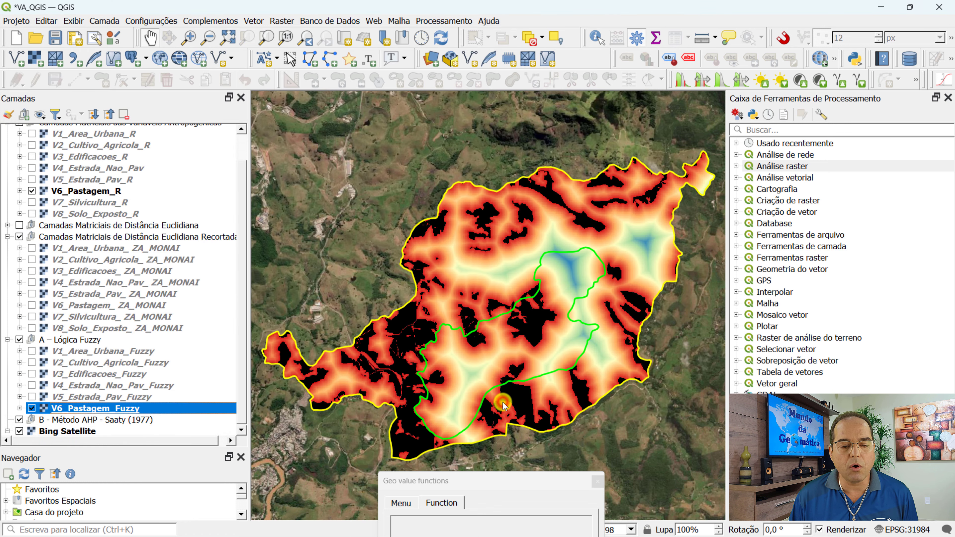
# - Review the V6_Pastagem_Fuzzy legend, compare the Geo value functions equation with sheet V6 in the Excel workbook, and return to QGIS
pyautogui.click(20, 409)
pyautogui.click(241, 429)
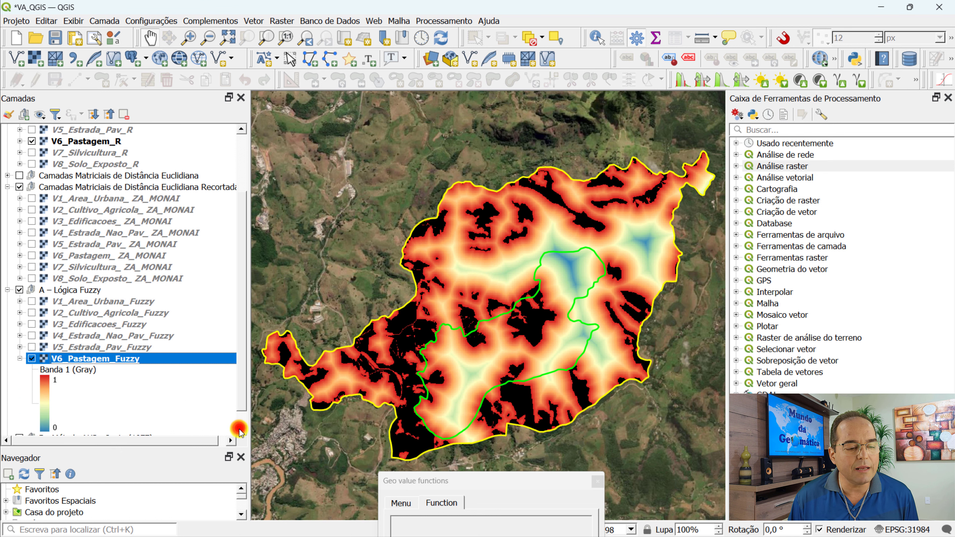
pyautogui.click(233, 435)
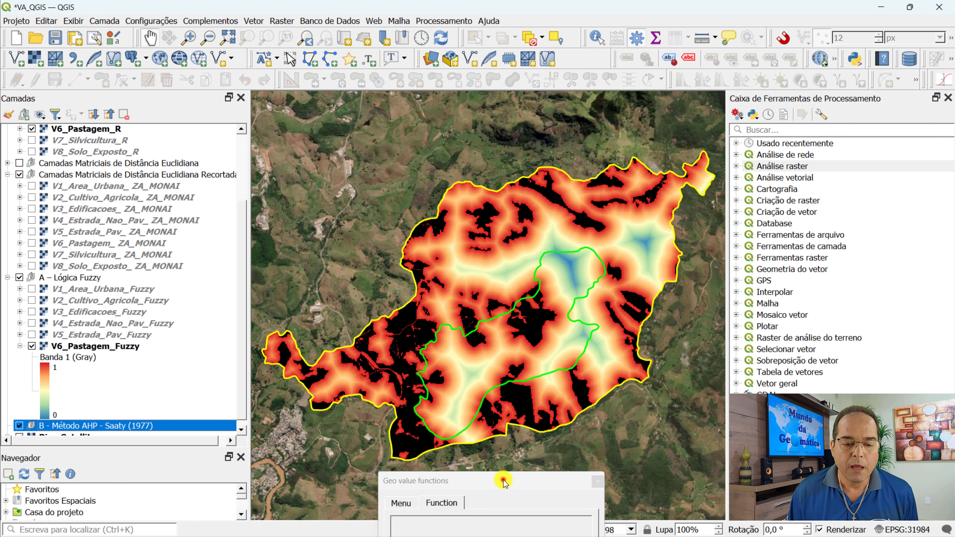
pyautogui.moveTo(503, 484); pyautogui.dragTo(497, 30)
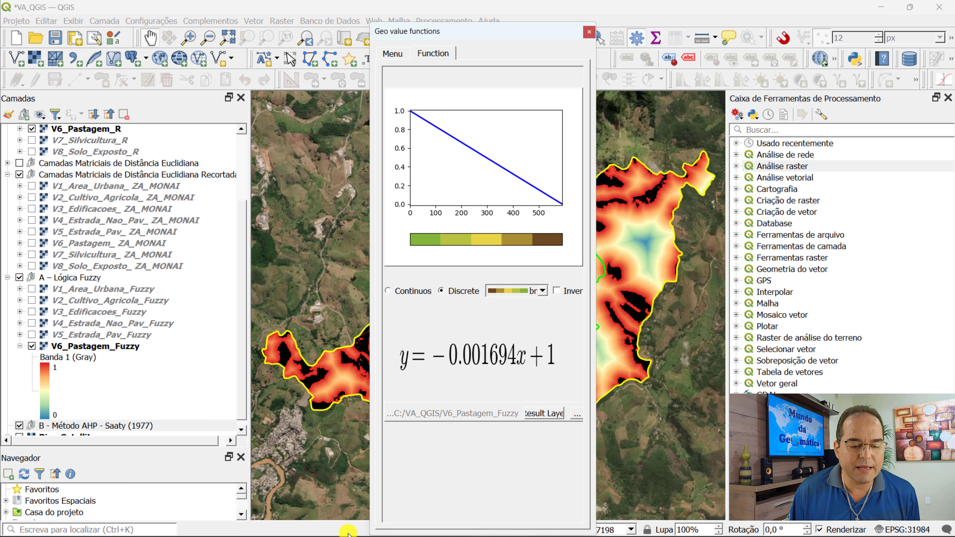
pyautogui.click(404, 522)
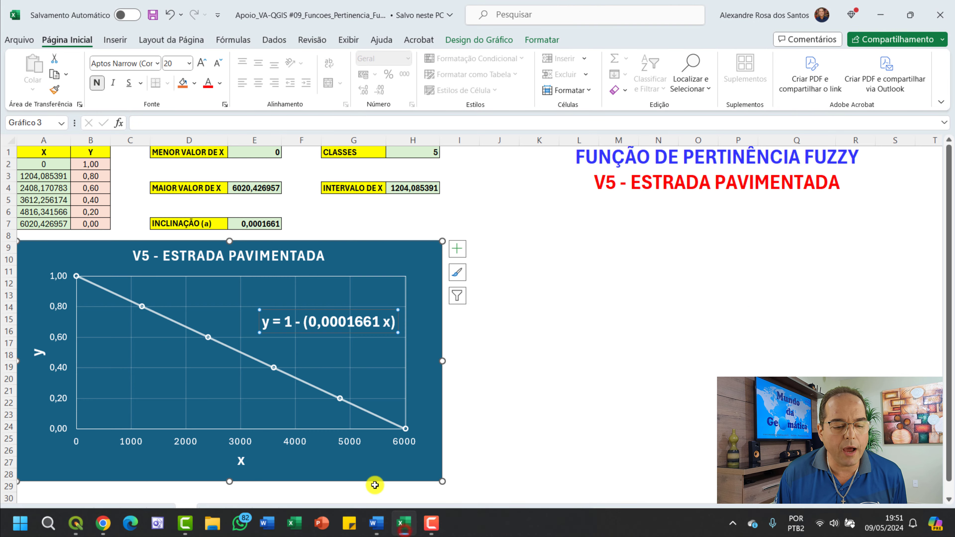
pyautogui.click(213, 513)
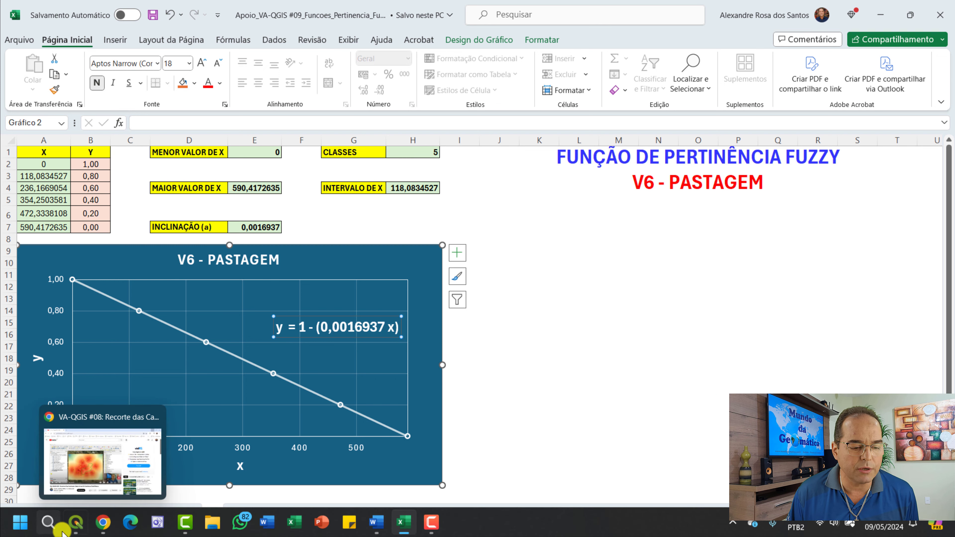
pyautogui.click(76, 523)
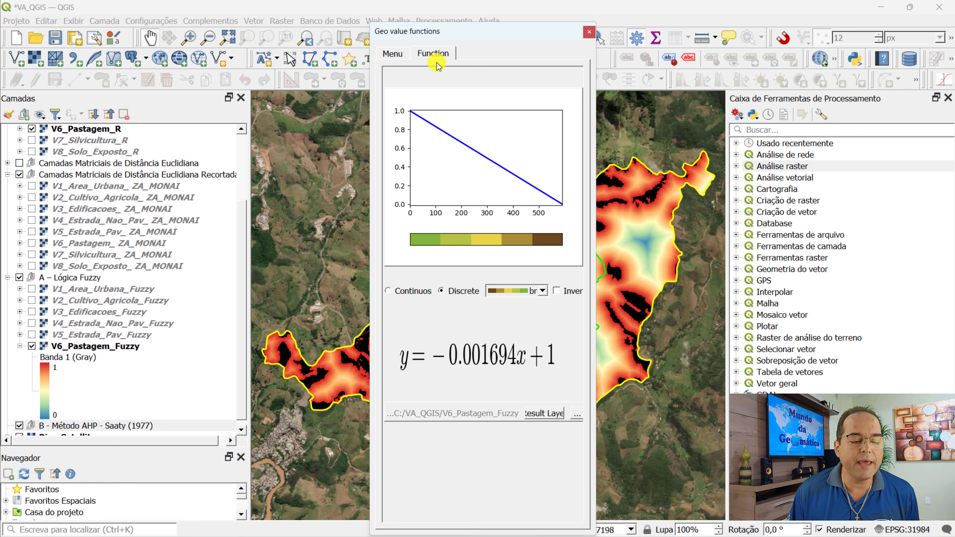
# - Apply the D1 function to V7_Silvicultura_ ZA_MONAI and save the result as the TIFF V7_Silvicultura_Fuzzy in the VA_QGIS folder
pyautogui.click(393, 54)
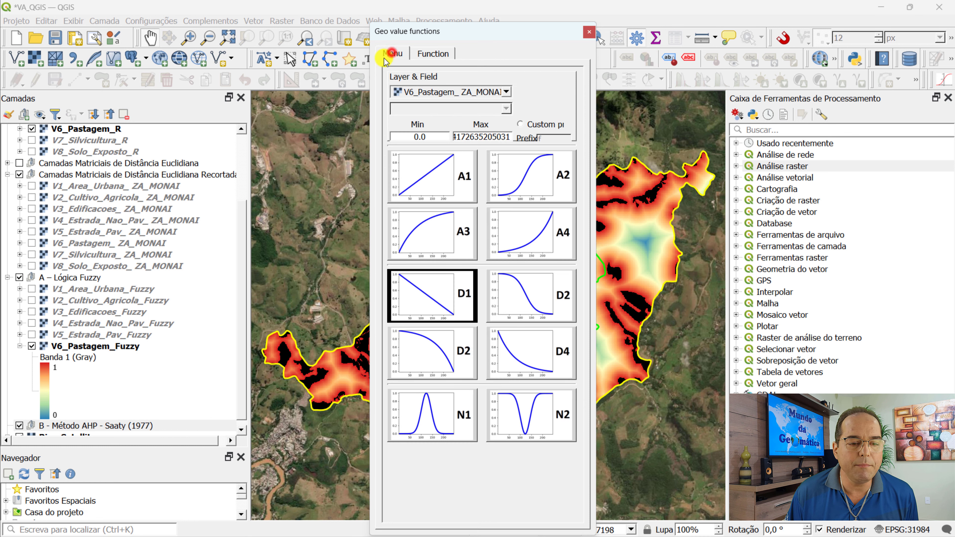
pyautogui.click(577, 413)
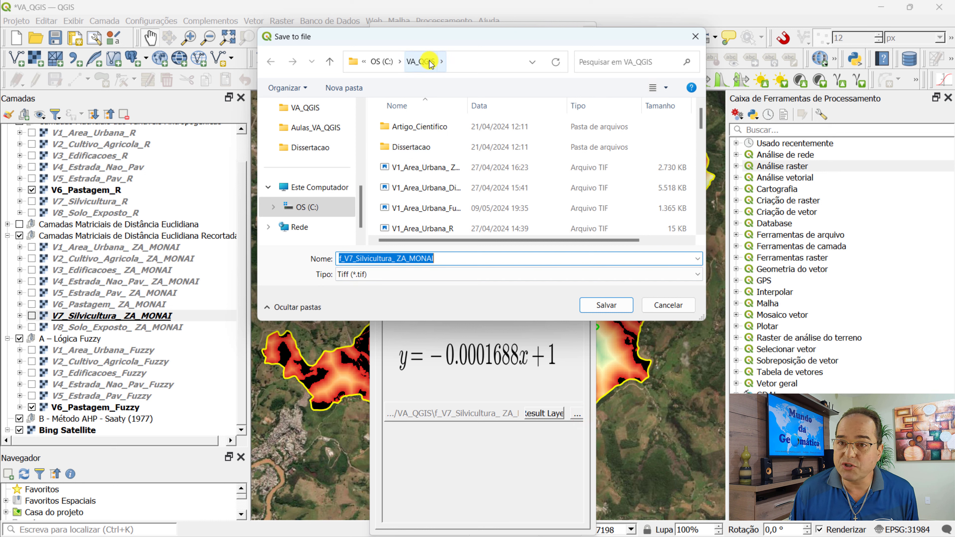
pyautogui.click(344, 258)
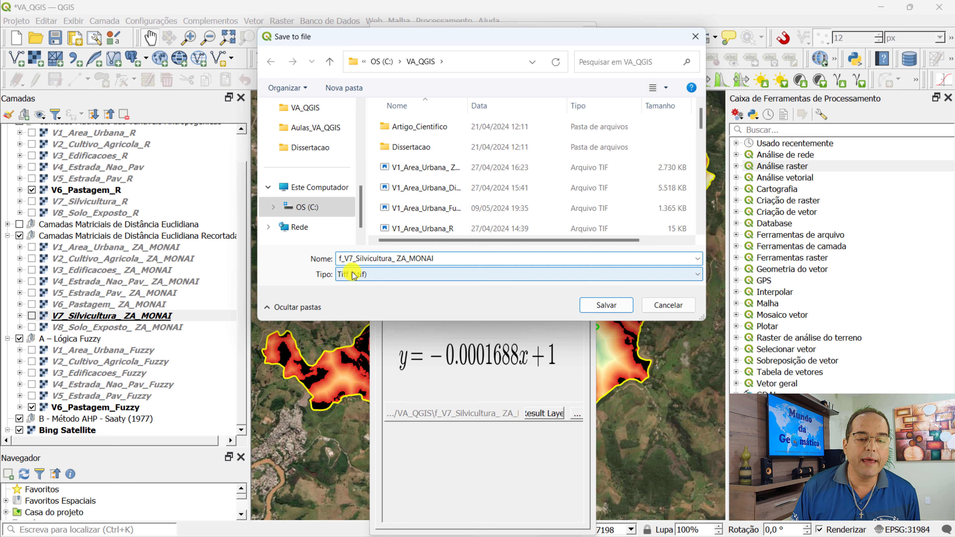
pyautogui.press('BackSpace')
pyautogui.press('BackSpace')
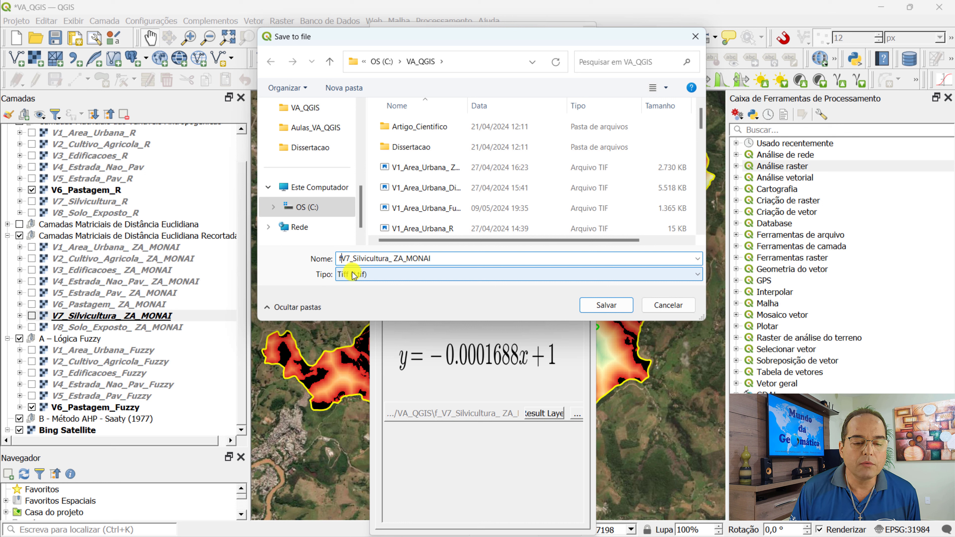
pyautogui.click(442, 259)
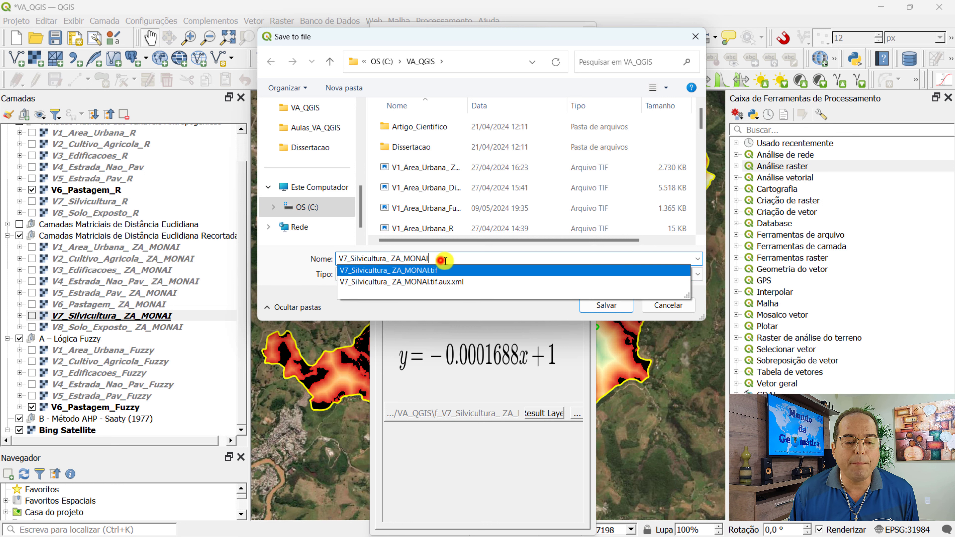
pyautogui.press('BackSpace')
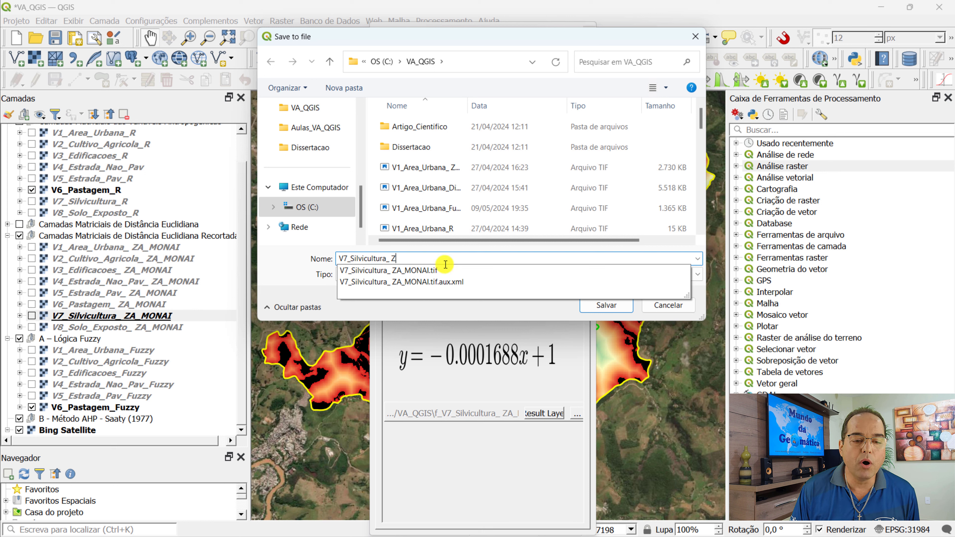
pyautogui.press('BackSpace')
pyautogui.press('BackSpace')
pyautogui.press('BackSpace')
pyautogui.press('BackSpace')
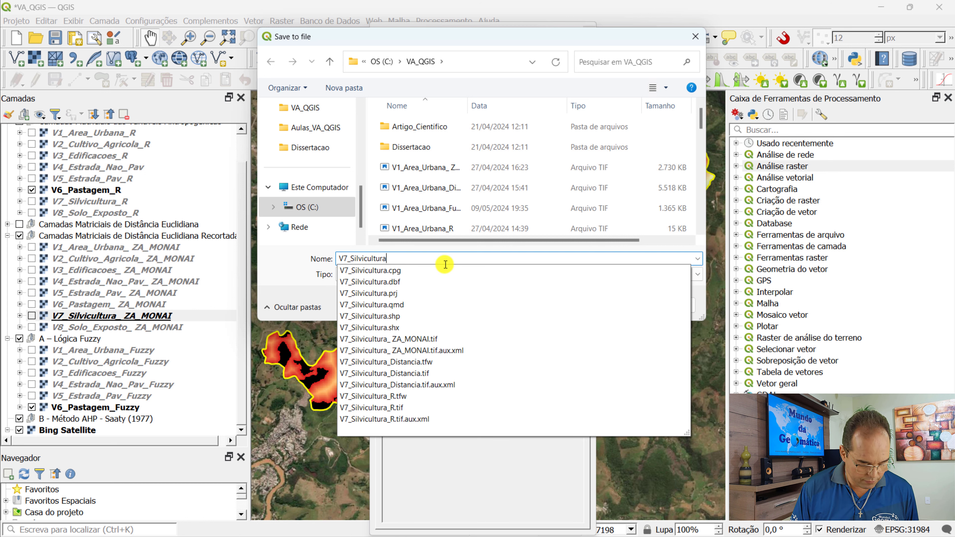
pyautogui.write('_Fuzzy')
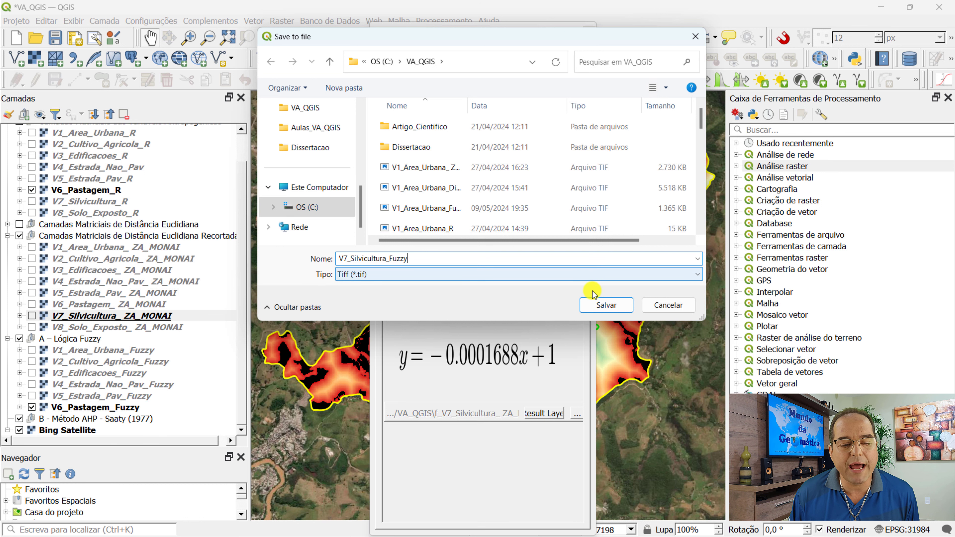
pyautogui.click(607, 305)
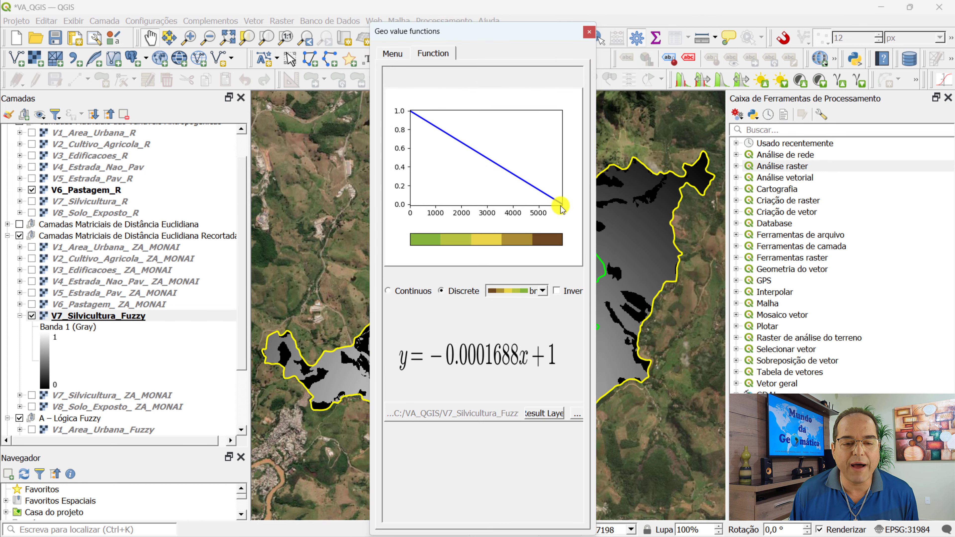
# - Move the Geo value functions window off the map, then collapse V7_Silvicultura_Fuzzy and place it below V6_Pastagem_Fuzzy in the A – Lógica Fuzzy group
pyautogui.moveTo(521, 34); pyautogui.dragTo(528, 506)
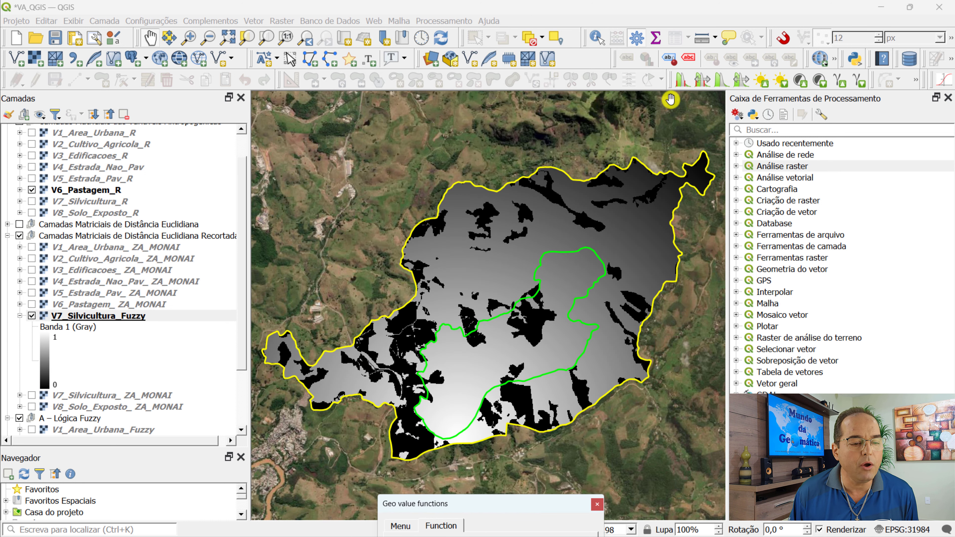
pyautogui.click(20, 317)
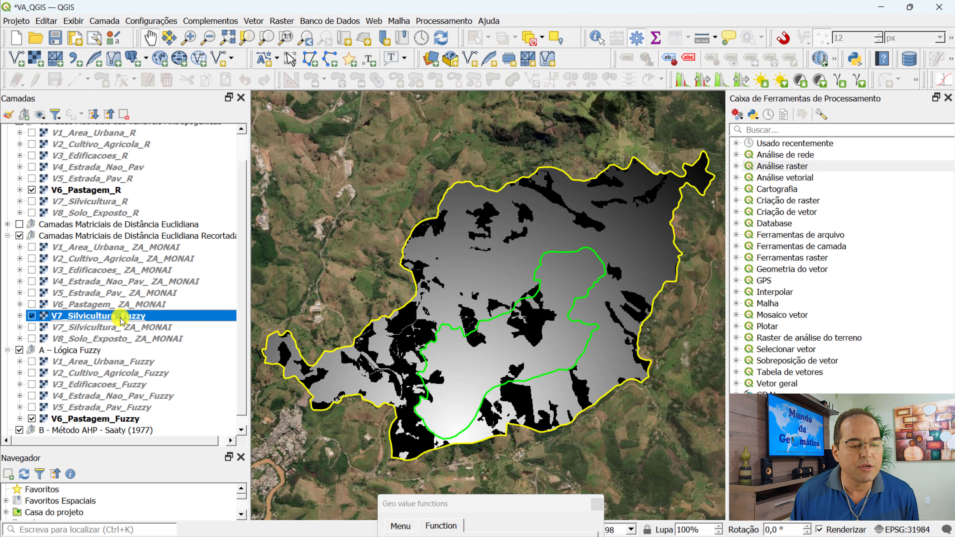
pyautogui.moveTo(122, 320); pyautogui.dragTo(181, 425)
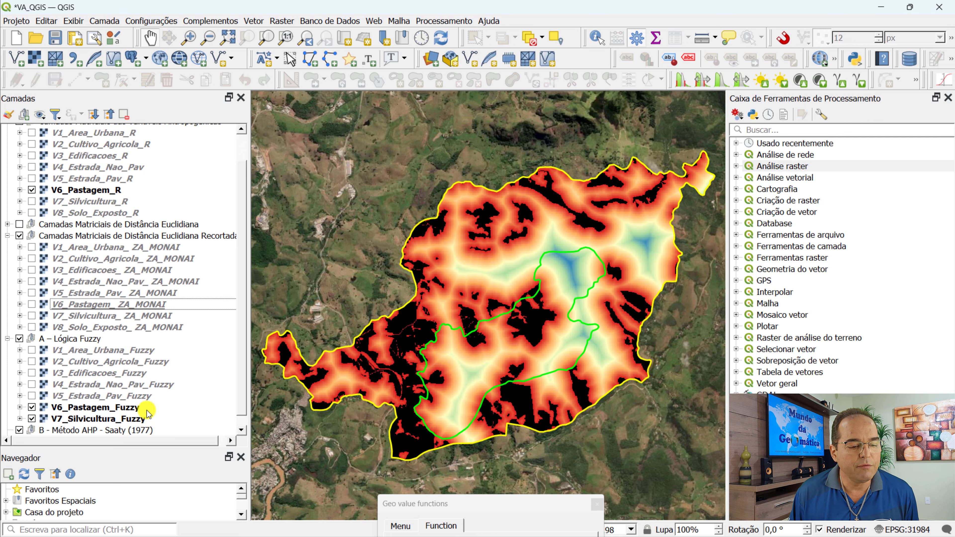
# - Hide V6_Pastagem_Fuzzy and V6_Pastagem_R, and show V7_Silvicultura_R over the silviculture fuzzy layer
pyautogui.click(31, 408)
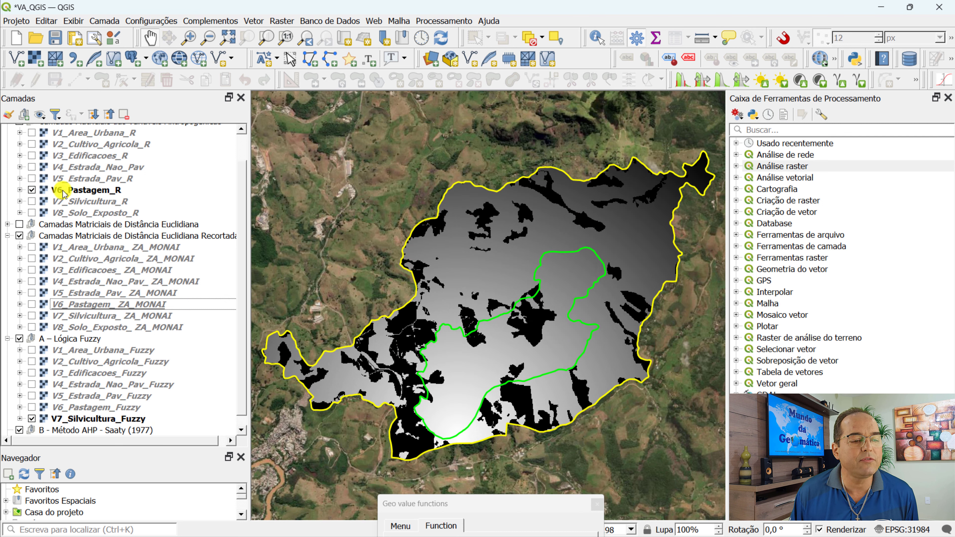
pyautogui.click(43, 191)
pyautogui.click(32, 191)
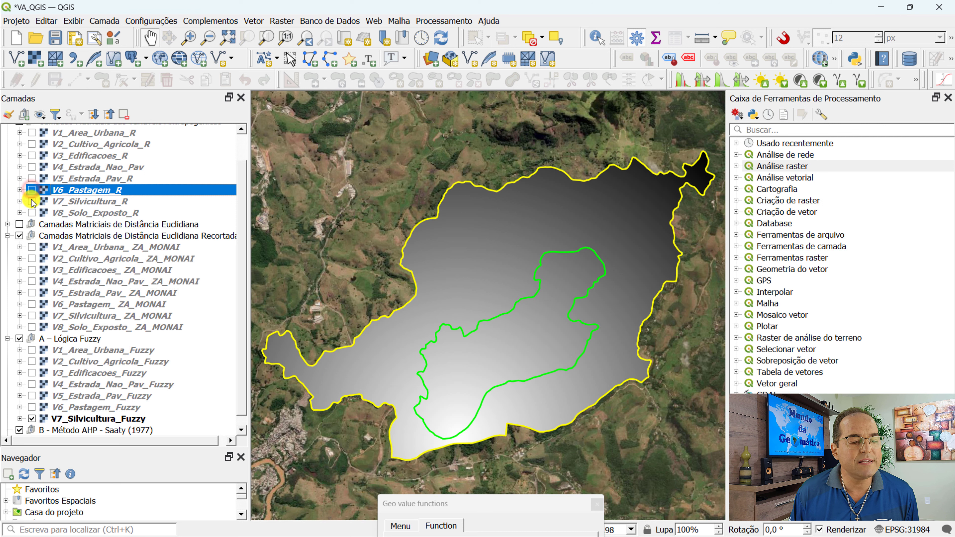
pyautogui.click(31, 201)
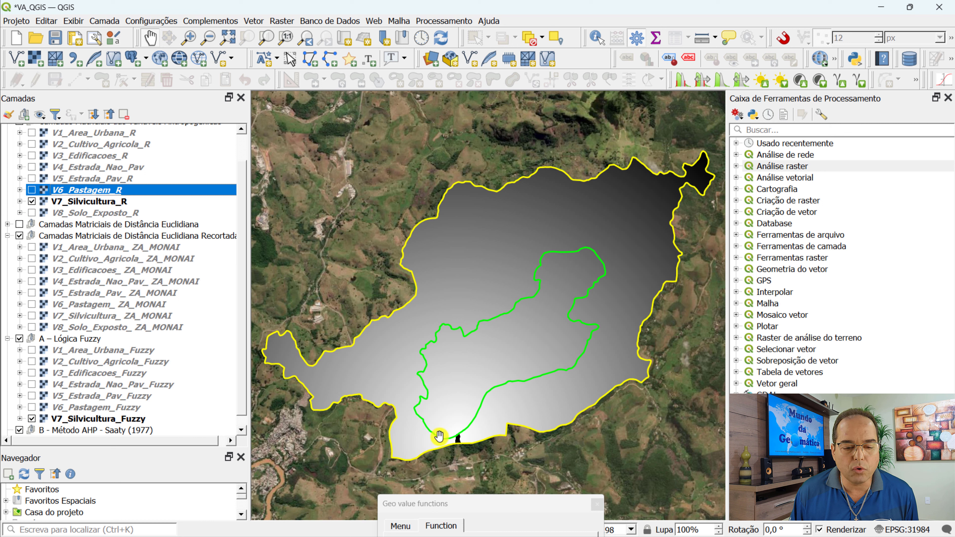
# - Style V7_Silvicultura_Fuzzy as Banda simples falsa-cor with the colour ramp inverted to run from blue at 0 to red at 1
pyautogui.click(120, 419)
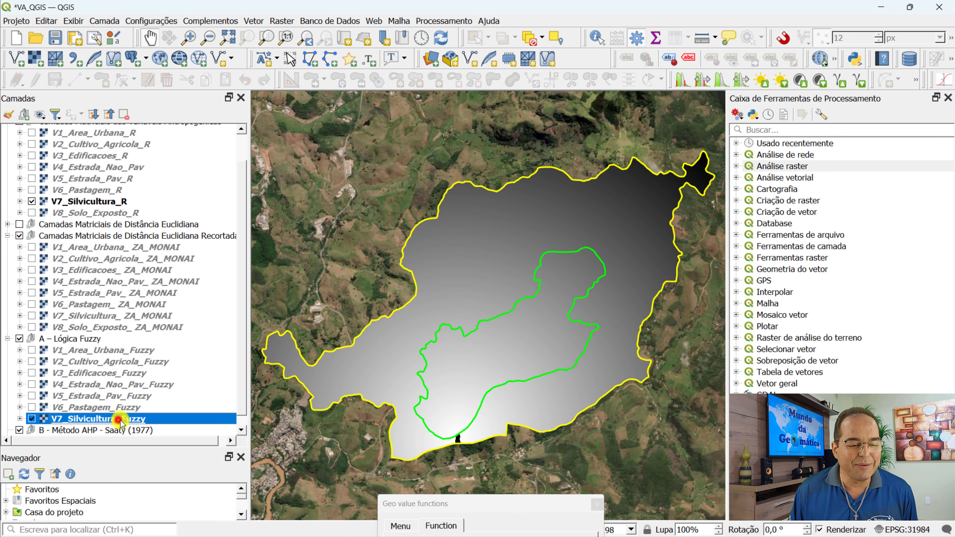
pyautogui.doubleClick(142, 419)
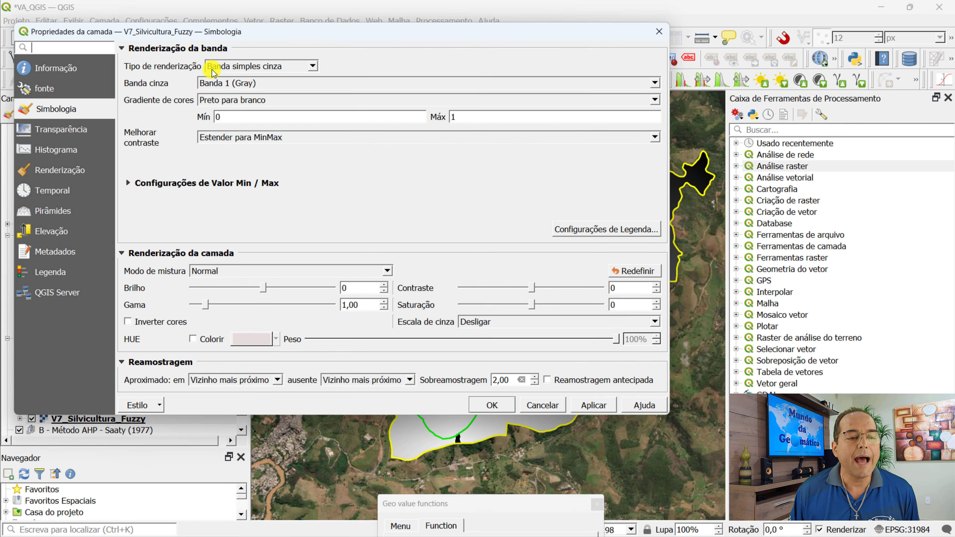
pyautogui.click(313, 66)
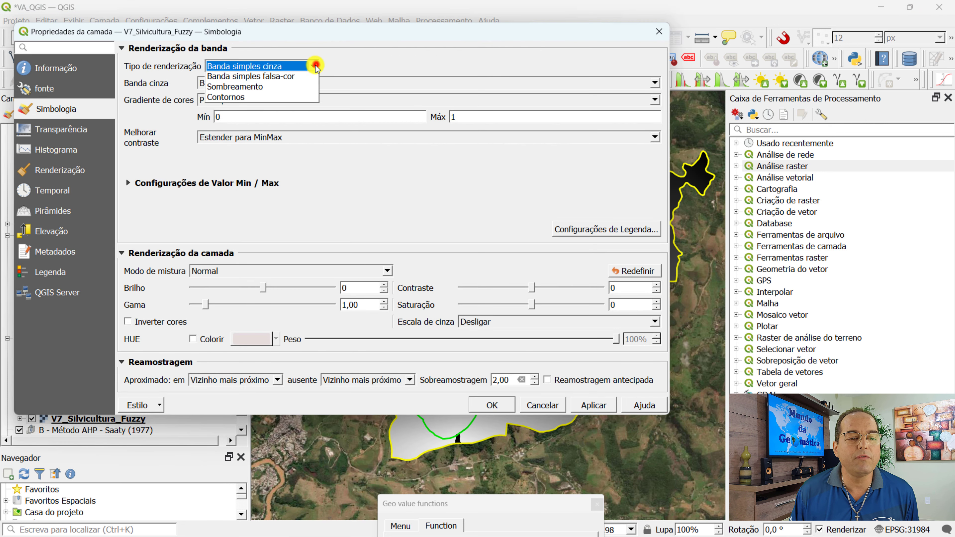
pyautogui.click(278, 109)
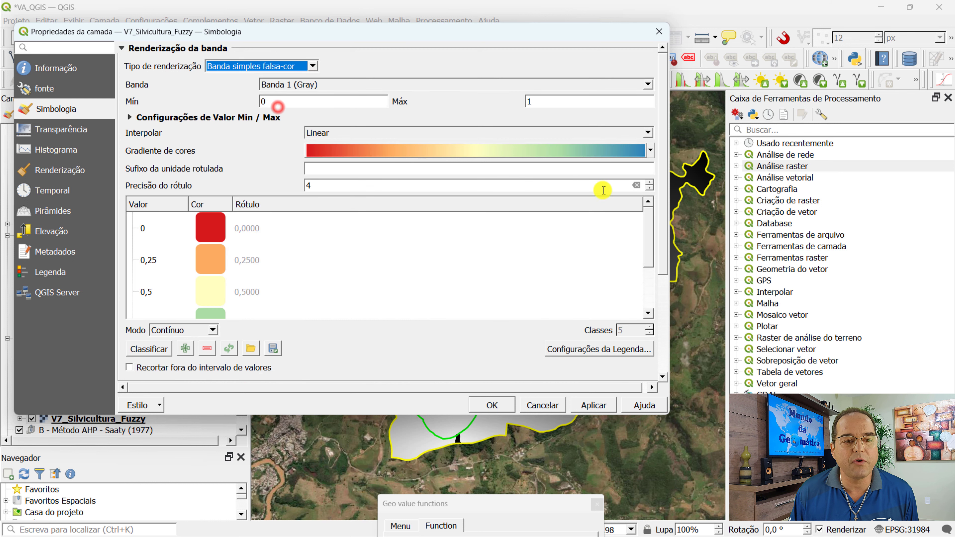
pyautogui.click(651, 152)
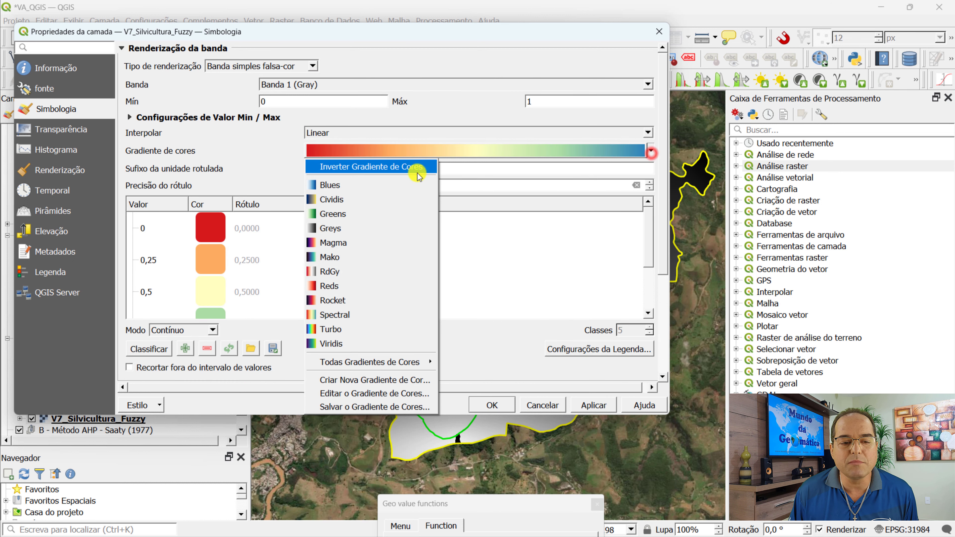
pyautogui.click(392, 166)
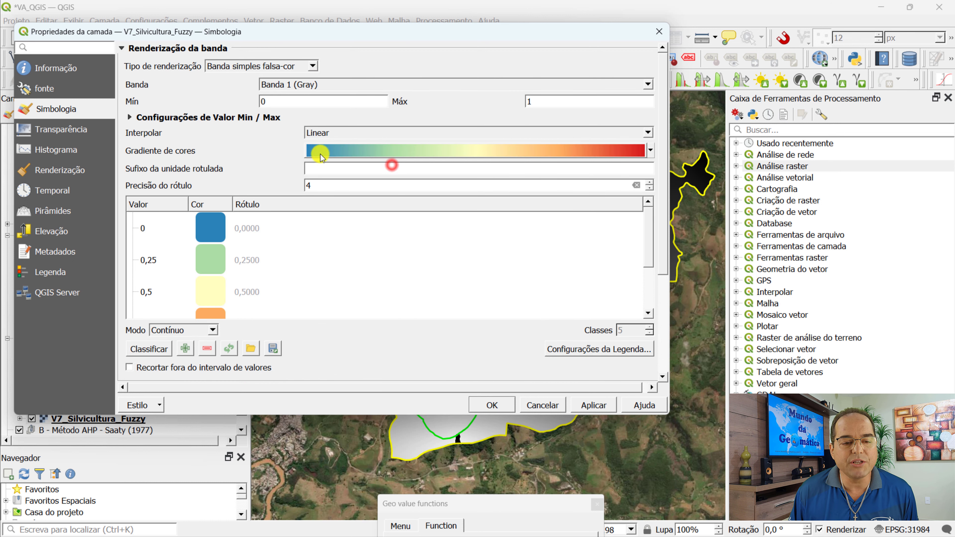
pyautogui.click(493, 406)
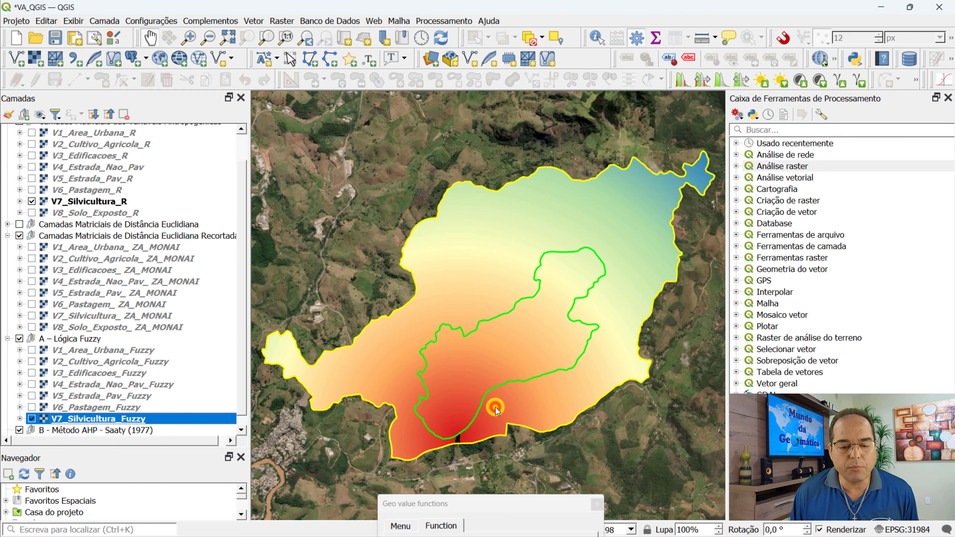
# - Review the V7_Silvicultura_Fuzzy legend, compare the Geo value functions equation with sheet V7 in the Excel workbook, and return to QGIS
pyautogui.click(20, 419)
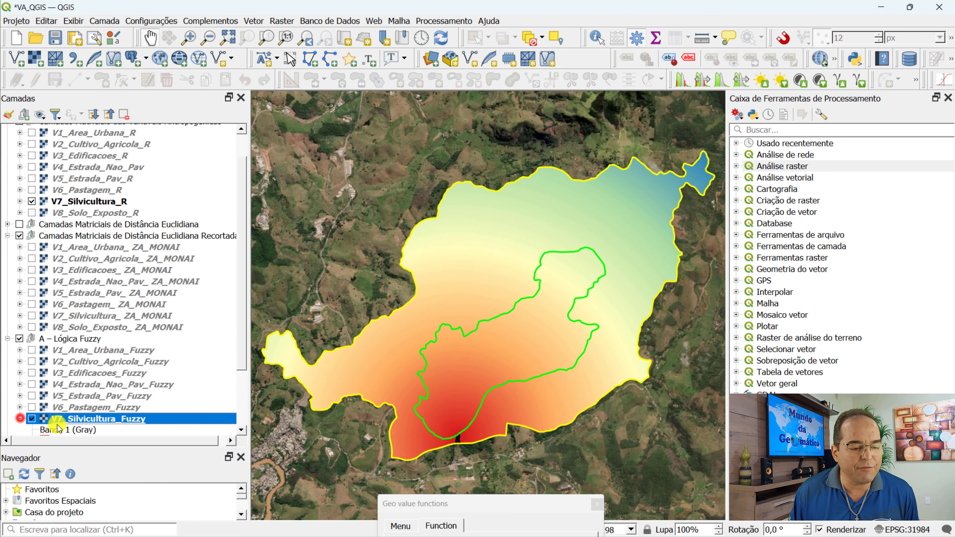
pyautogui.click(244, 432)
pyautogui.click(245, 432)
pyautogui.scroll(-2, 245, 431)
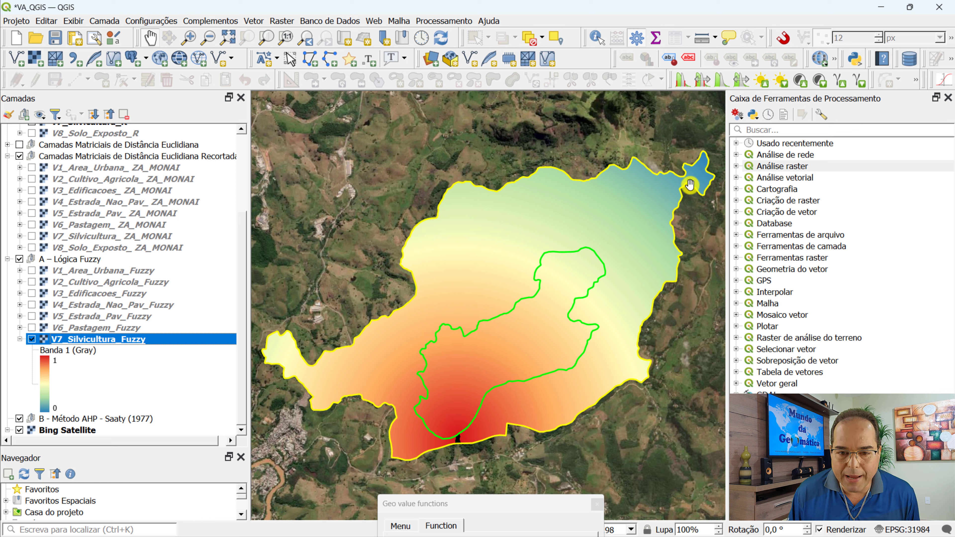
pyautogui.moveTo(415, 504); pyautogui.dragTo(427, 10)
pyautogui.click(421, 471)
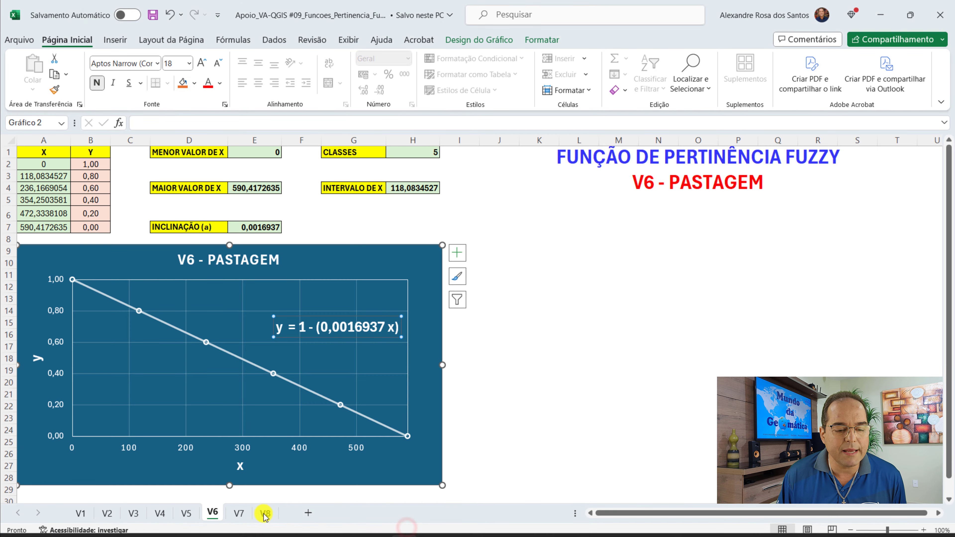
pyautogui.click(239, 513)
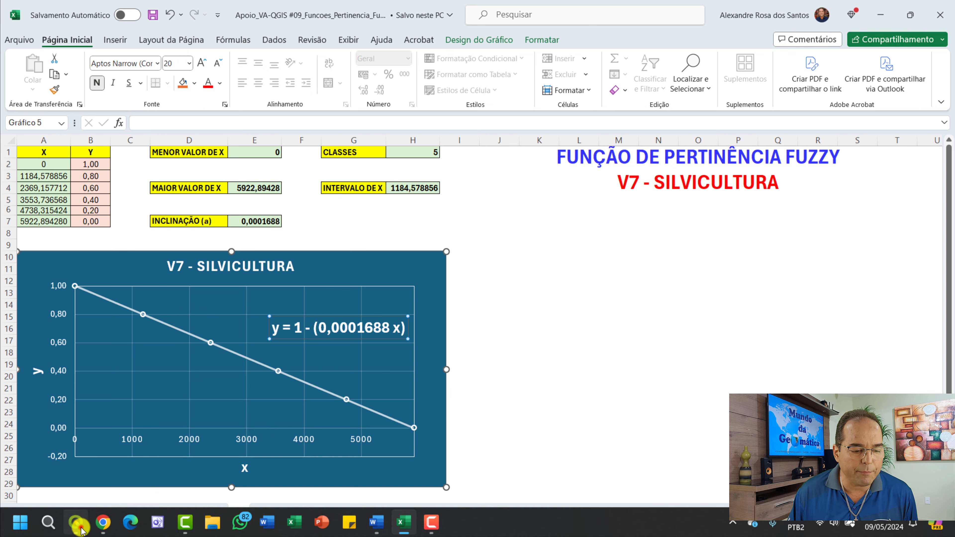
pyautogui.click(80, 524)
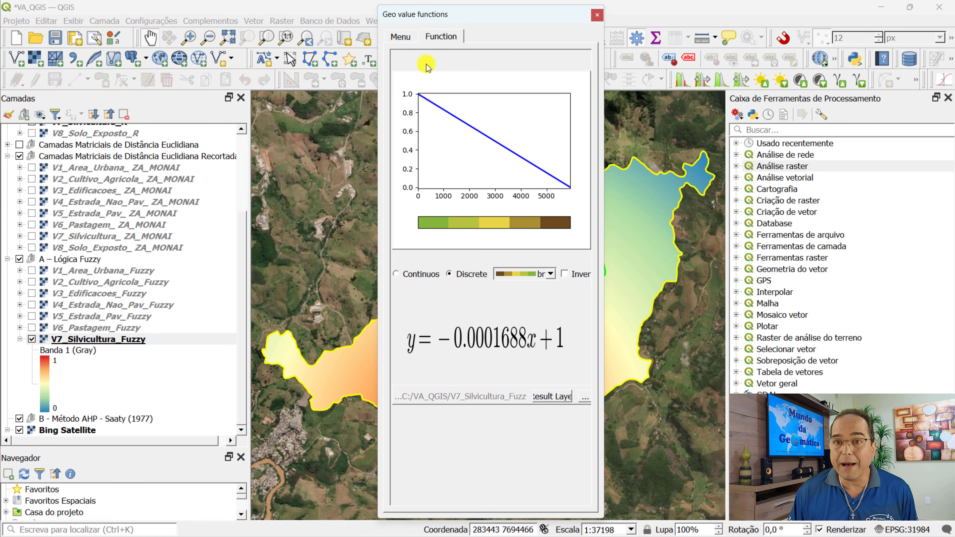
# - Collapse V7_Silvicultura_Fuzzy, load V8_Solo_Exposto_ ZA_MONAI as the Geo value functions input layer, and apply the D1 function
pyautogui.click(401, 39)
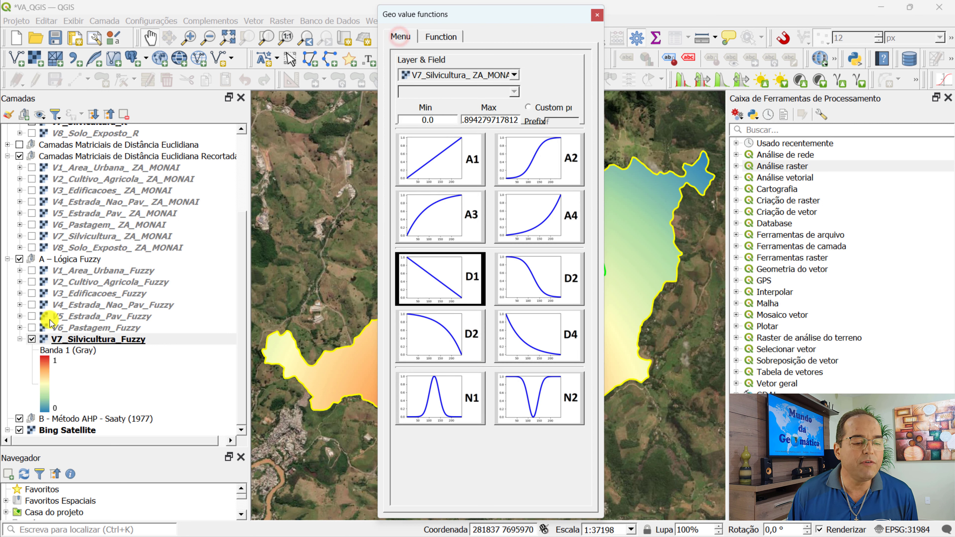
pyautogui.click(19, 339)
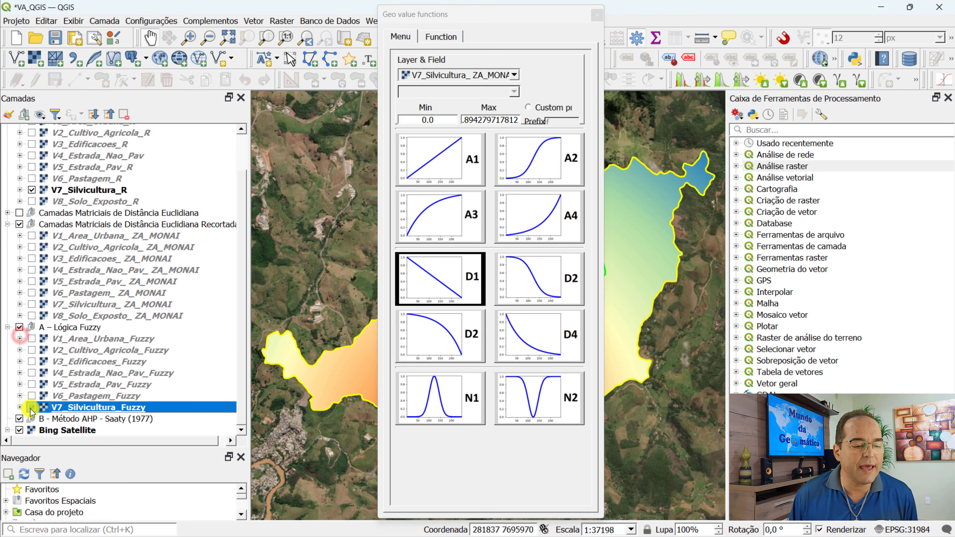
pyautogui.click(82, 313)
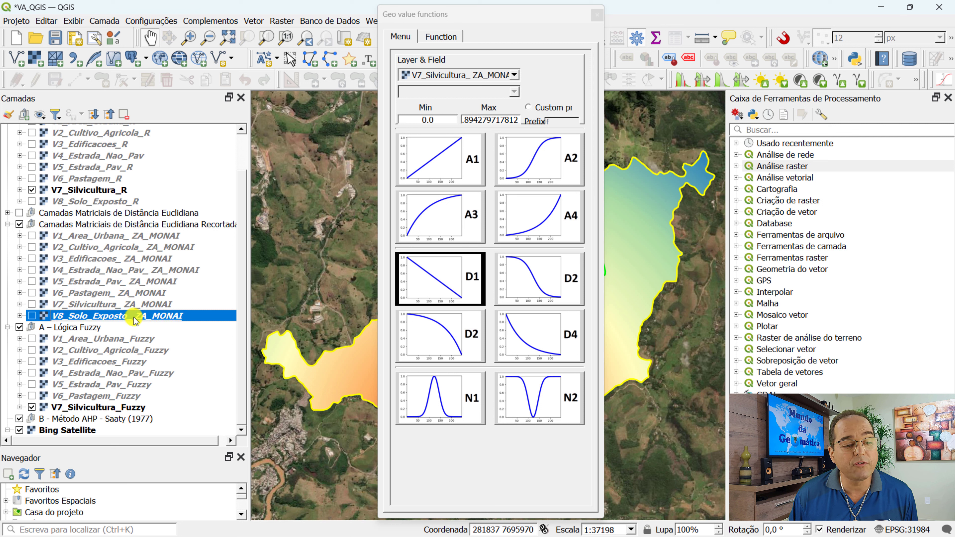
pyautogui.moveTo(134, 318); pyautogui.dragTo(527, 75)
pyautogui.click(441, 277)
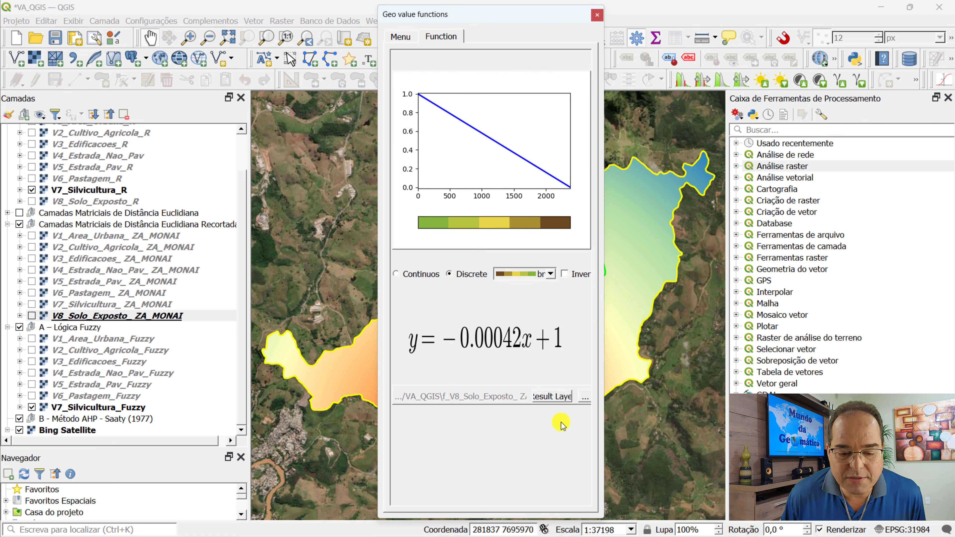
# - Save the Geo value functions result as the TIFF V8_Solo_Exposto_Fuzzy in the VA_QGIS folder and close the plugin window
pyautogui.click(586, 403)
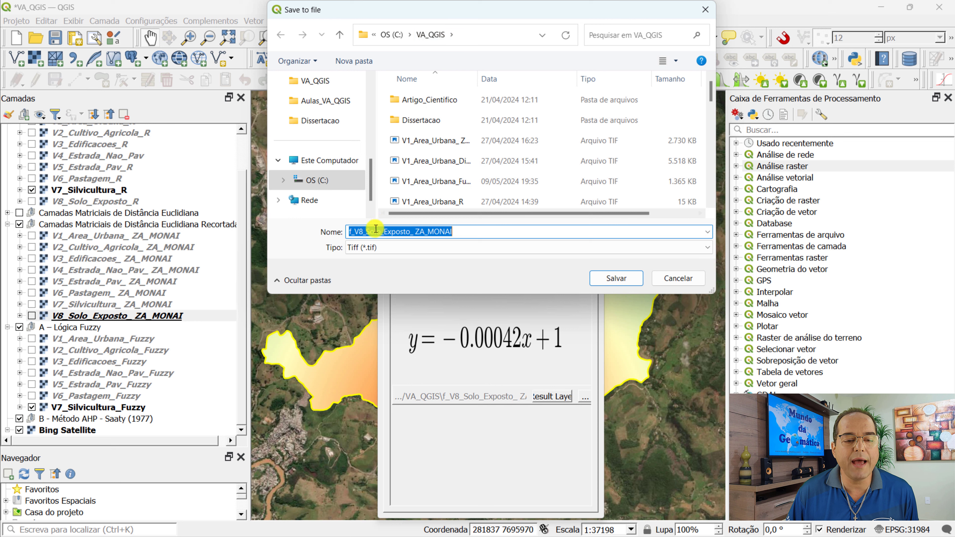
pyautogui.click(361, 233)
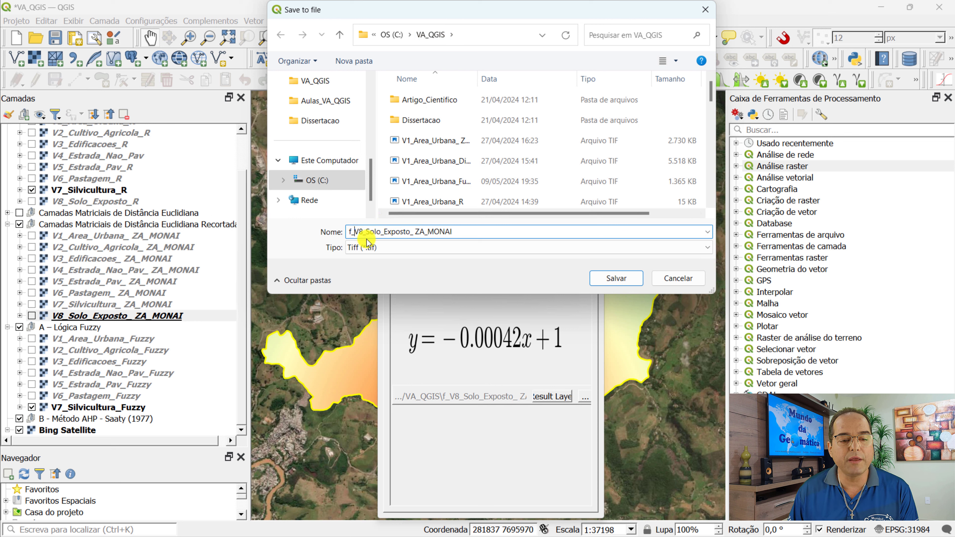
pyautogui.press('BackSpace')
pyautogui.press('BackSpace')
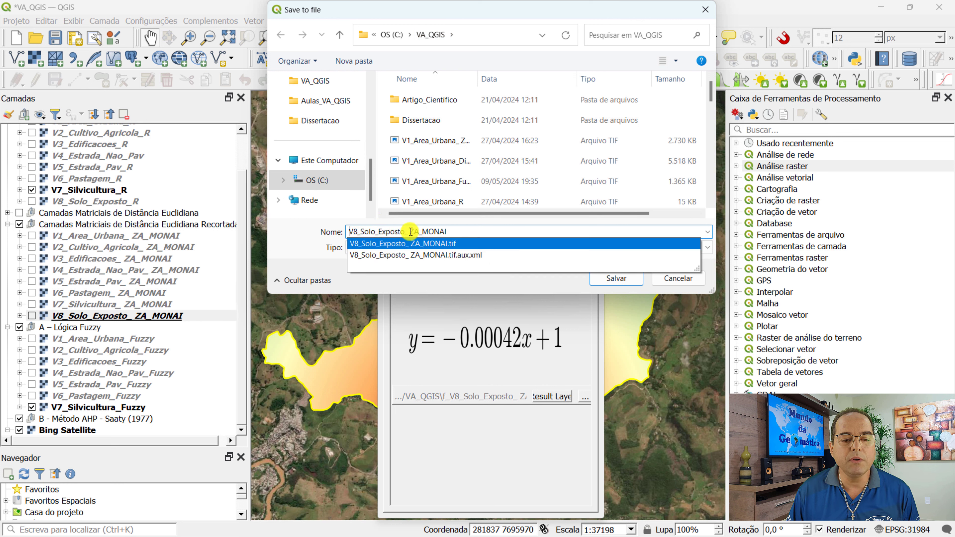
pyautogui.moveTo(410, 231); pyautogui.dragTo(488, 228)
pyautogui.press('BackSpace')
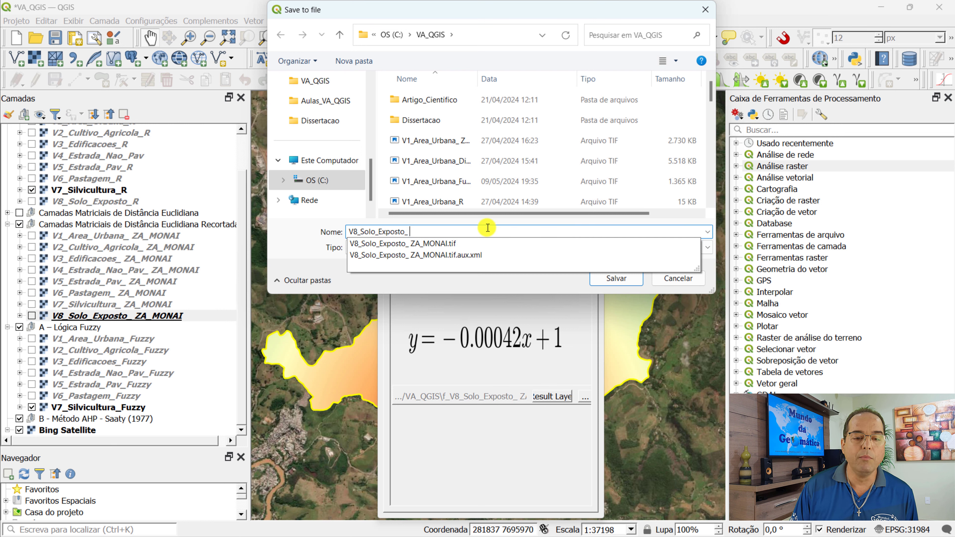
pyautogui.press('BackSpace')
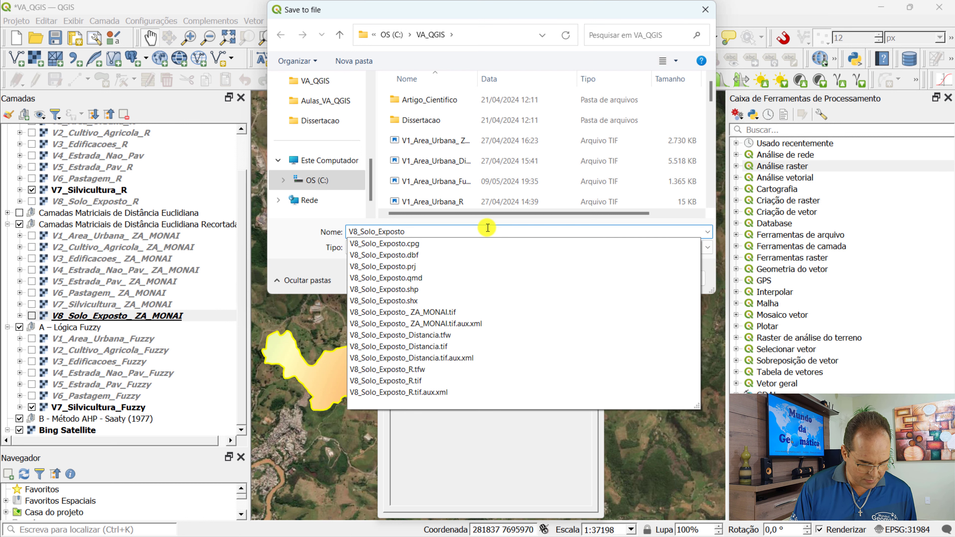
pyautogui.write('_Fuzzy')
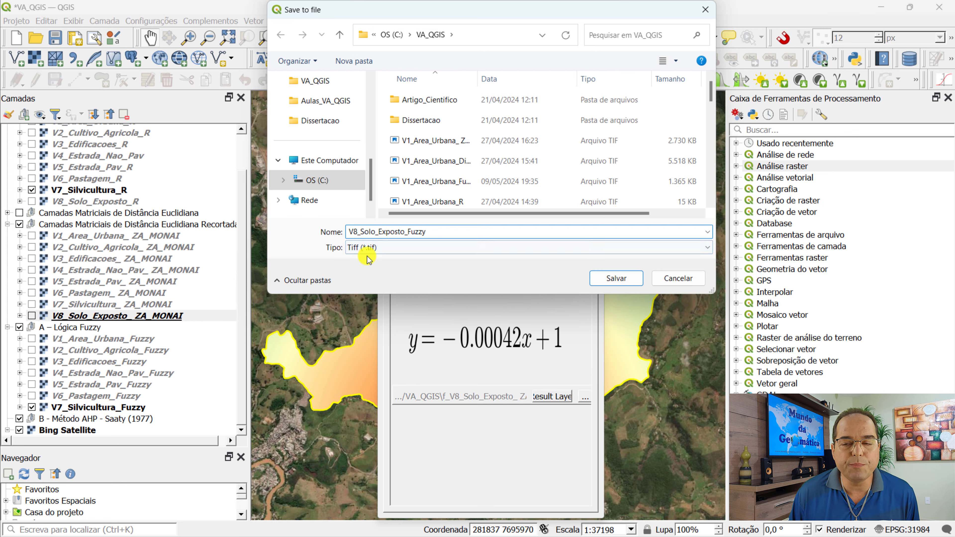
pyautogui.click(622, 282)
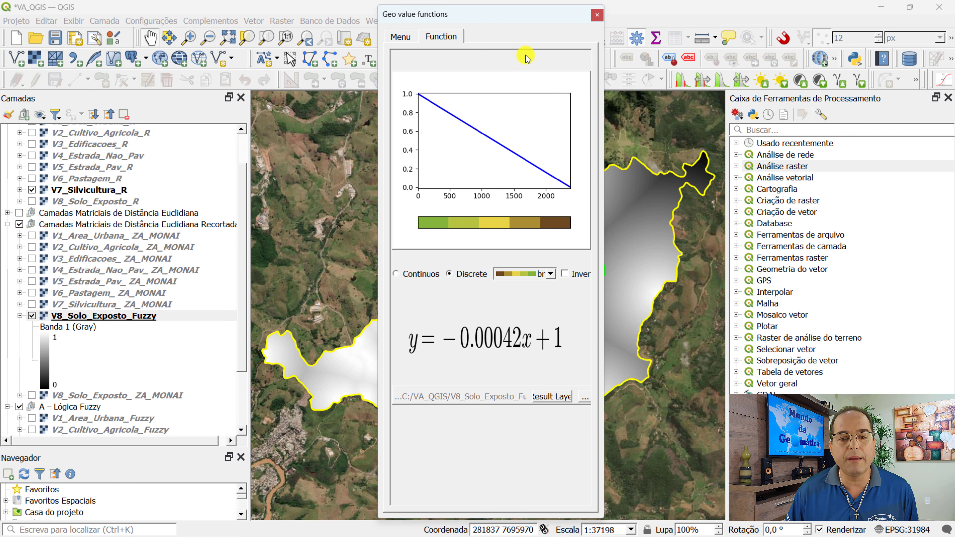
pyautogui.click(598, 16)
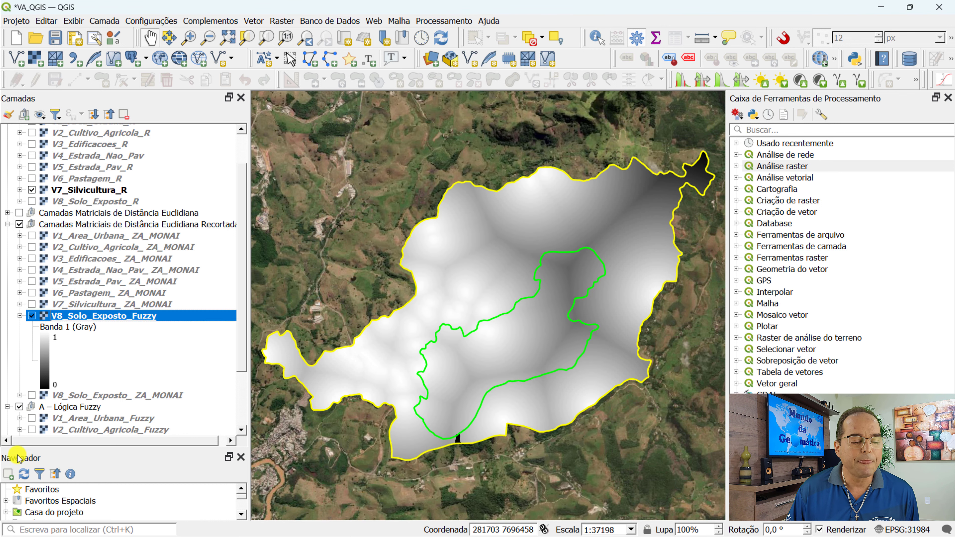
# - Move V8_Solo_Exposto_Fuzzy to the end of the A – Lógica Fuzzy group and show V8_Solo_Exposto_R instead of the two V7 silviculture layers
pyautogui.click(20, 316)
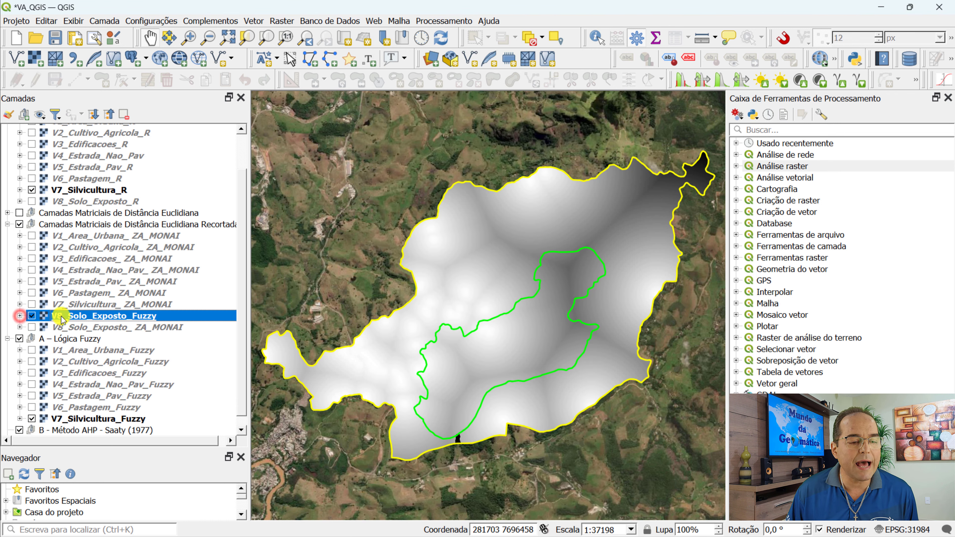
pyautogui.moveTo(67, 318); pyautogui.dragTo(122, 426)
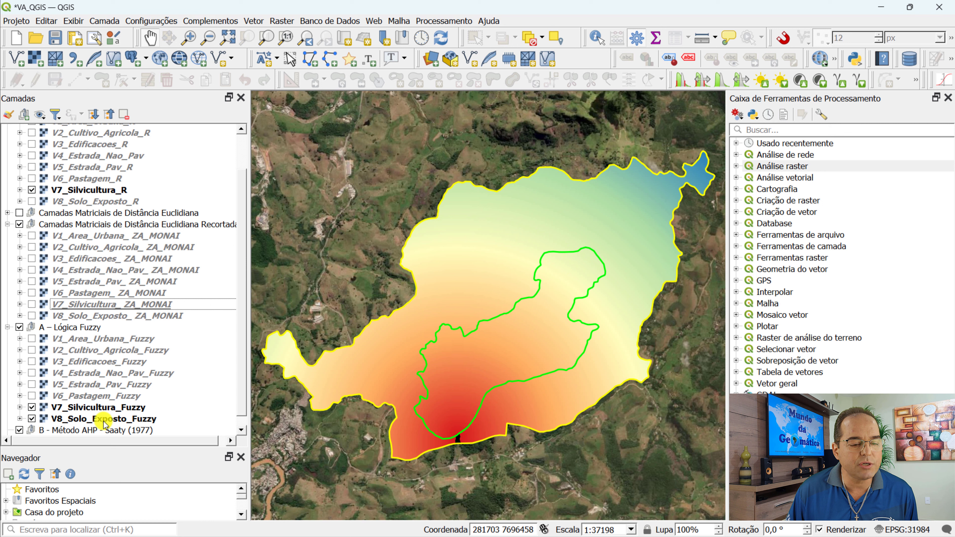
pyautogui.click(32, 407)
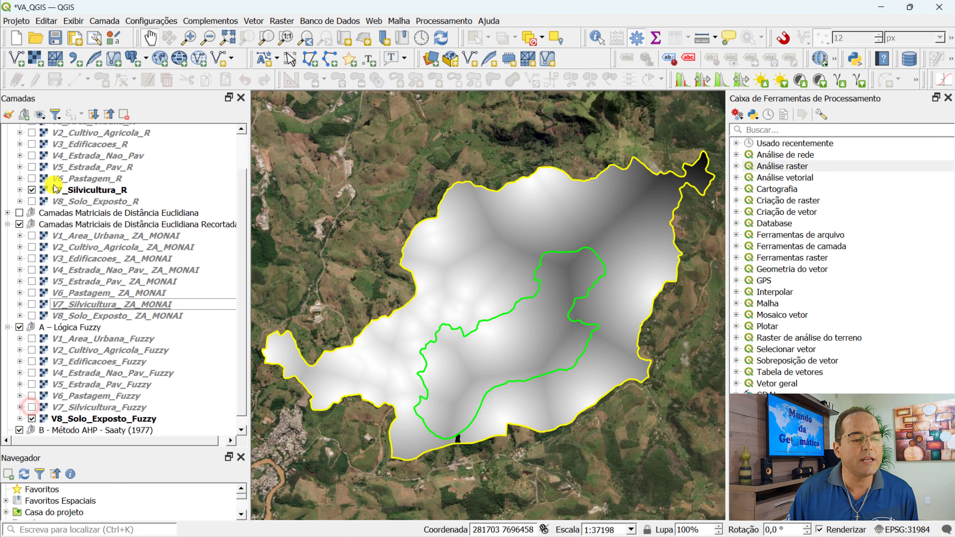
pyautogui.click(32, 190)
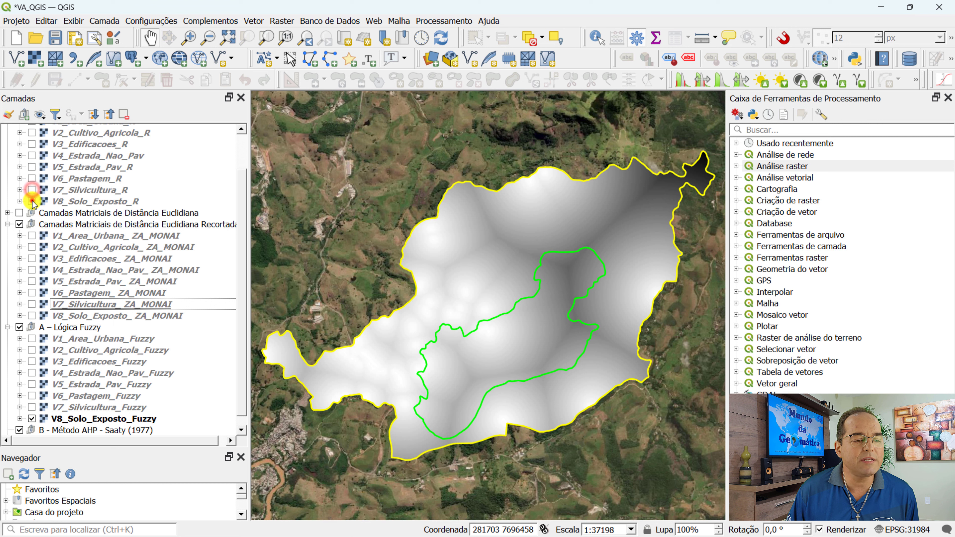
pyautogui.click(31, 201)
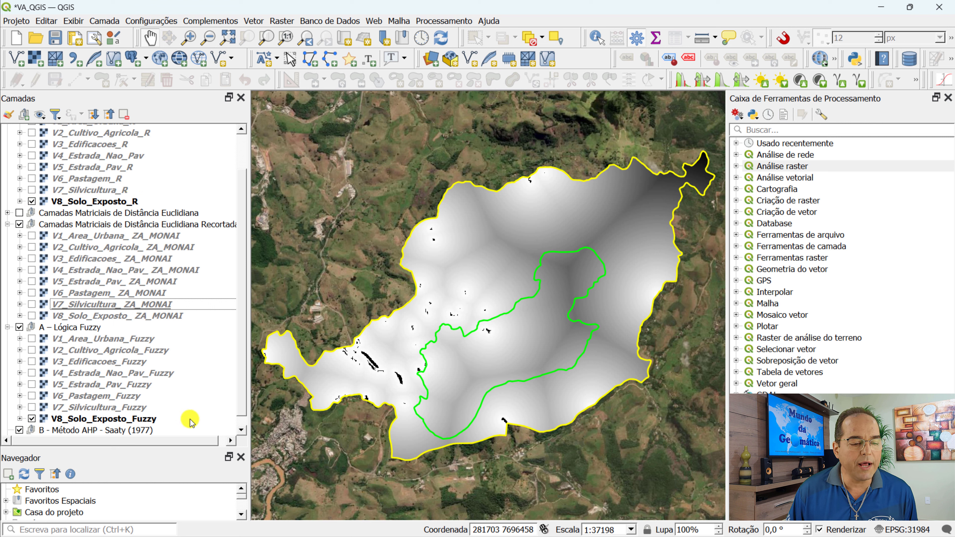
# - Style V8_Solo_Exposto_Fuzzy as Banda simples falsa-cor with the colour ramp inverted to run from blue at 0 to red at 1
pyautogui.scroll(-1, 243, 403)
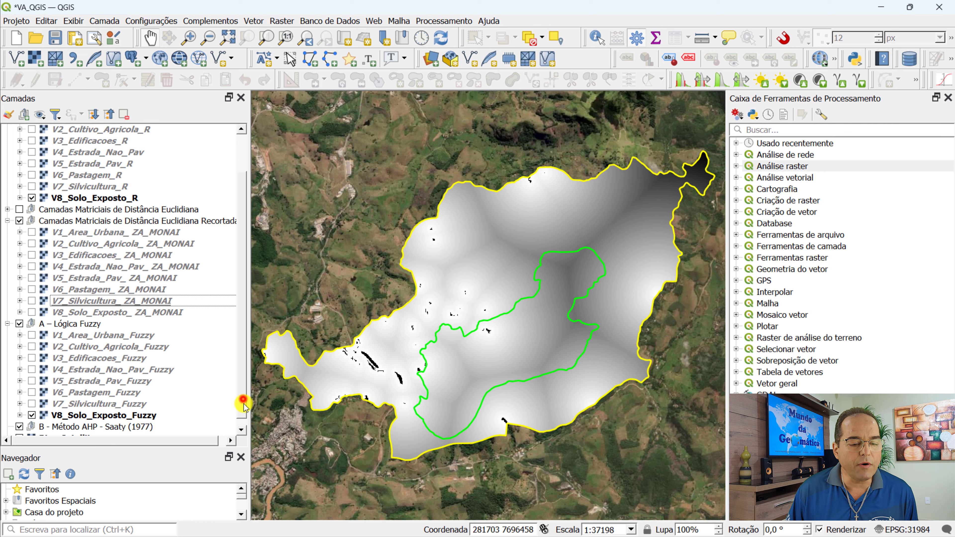
pyautogui.click(139, 407)
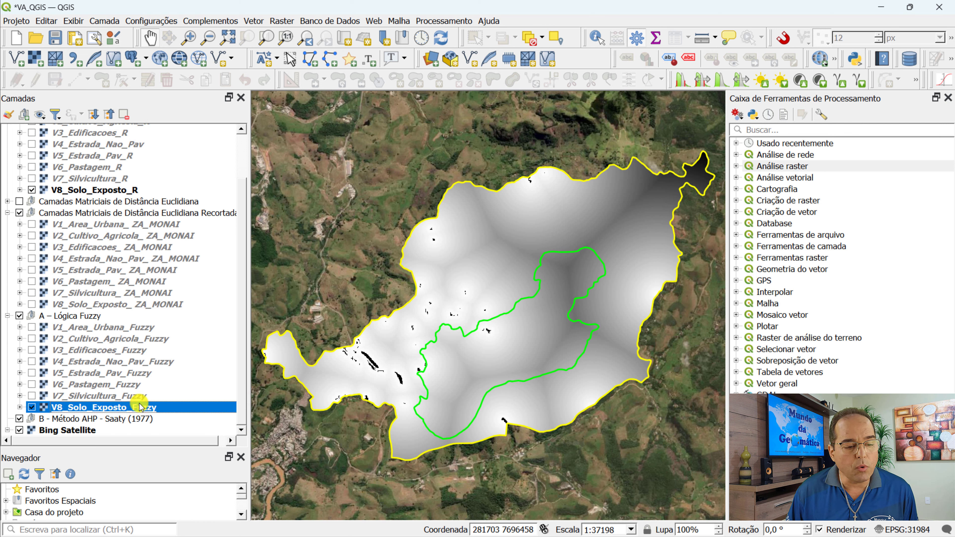
pyautogui.doubleClick(145, 408)
pyautogui.click(313, 66)
pyautogui.click(286, 111)
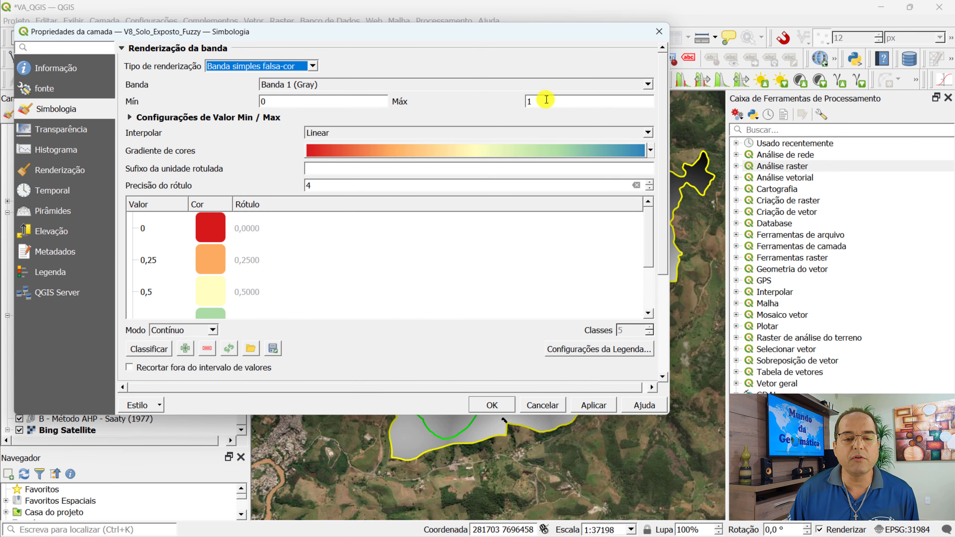
pyautogui.click(652, 153)
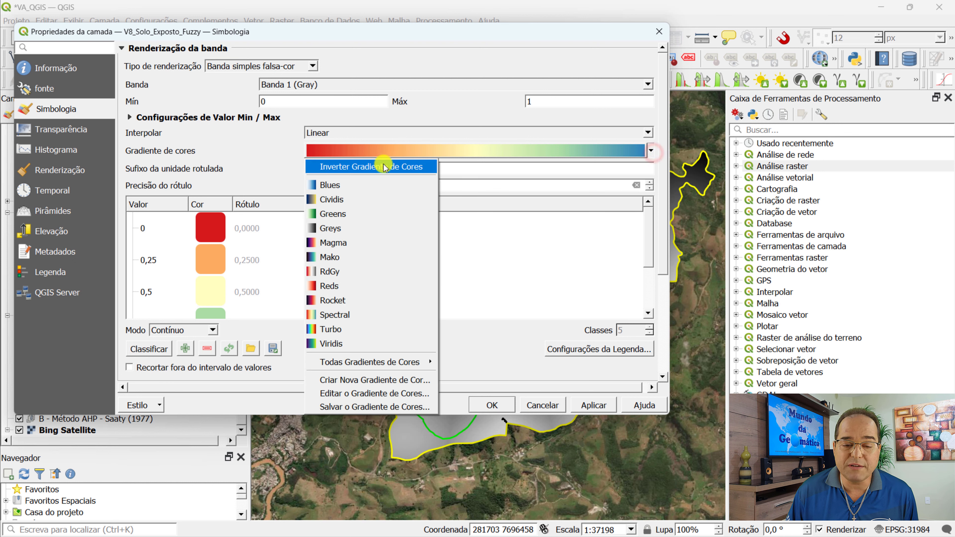
pyautogui.click(385, 168)
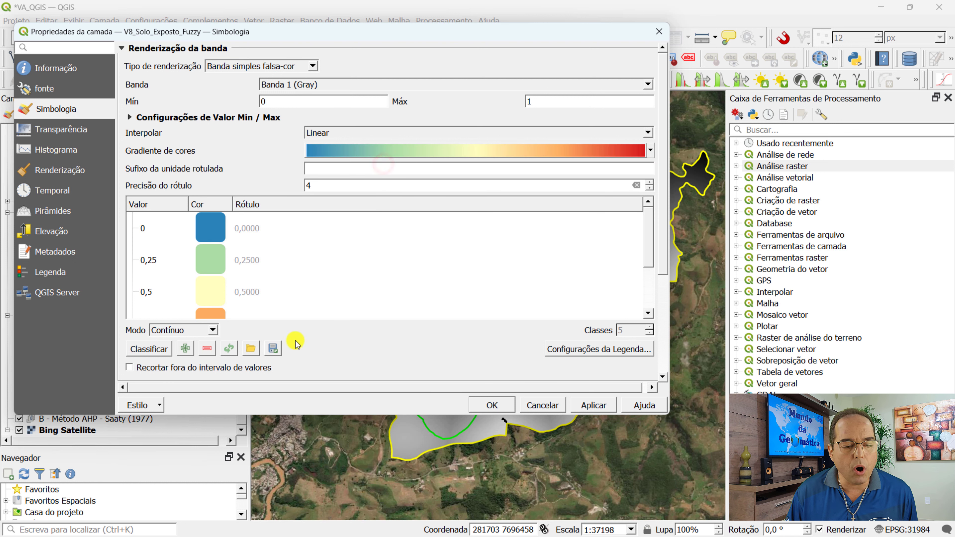
pyautogui.click(489, 405)
pyautogui.click(245, 429)
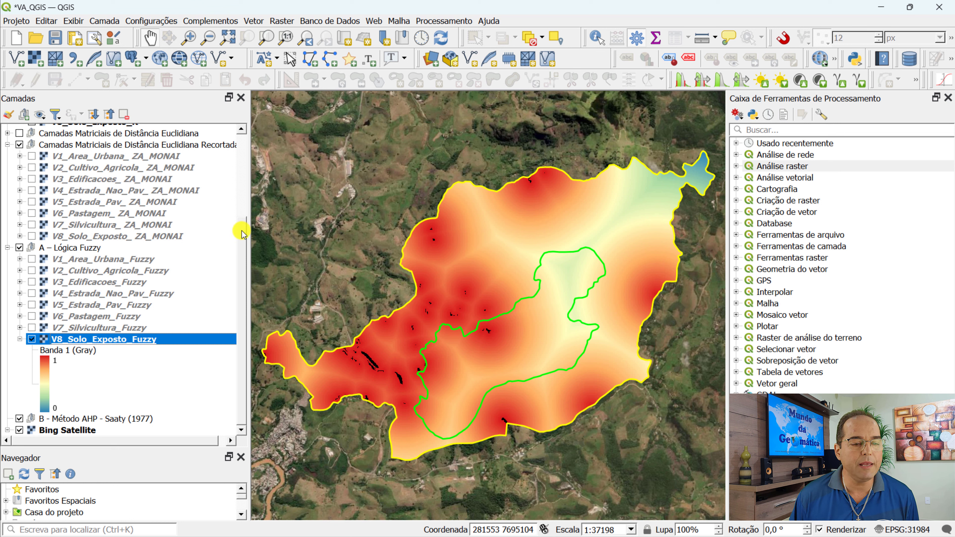
# - Collapse and hide the Camadas Matriciais de Distância Euclidiana Recortadas group, and collapse the Camadas Matriciais das Variáveis Antropogênicas group
pyautogui.scroll(1, 242, 230)
pyautogui.scroll(2, 243, 230)
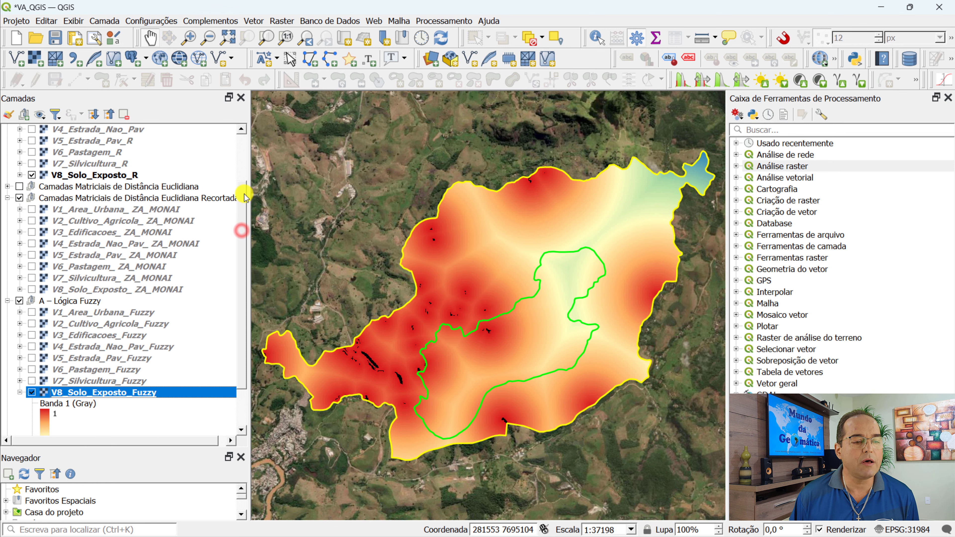
pyautogui.click(7, 202)
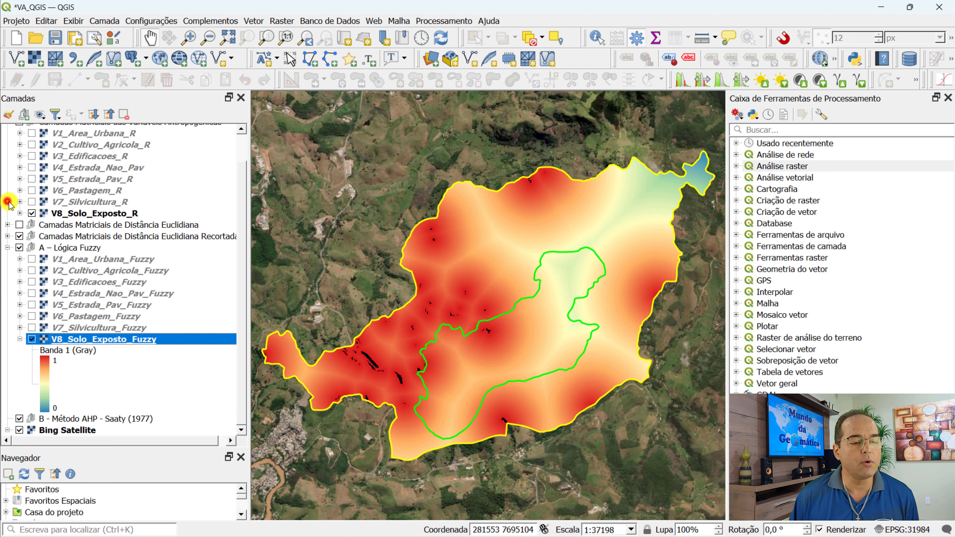
pyautogui.click(20, 236)
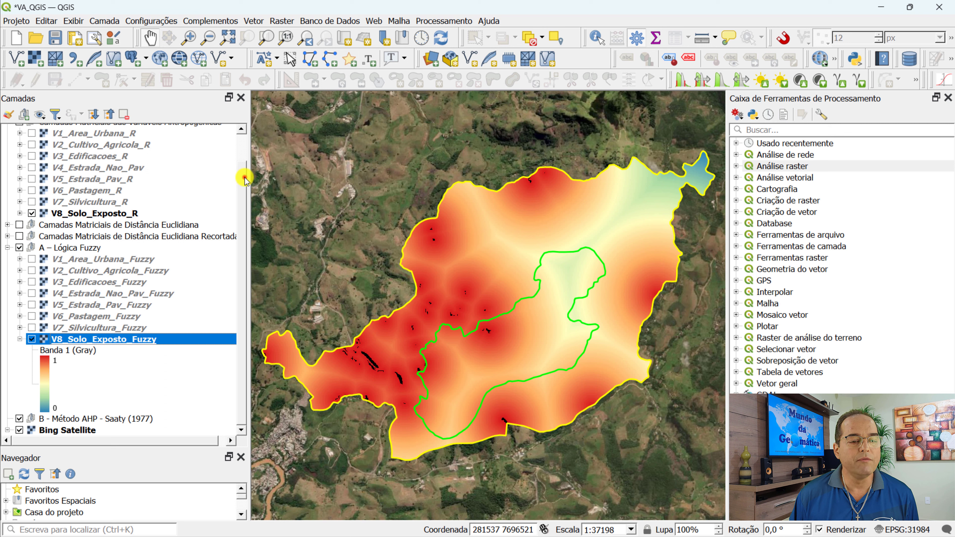
pyautogui.moveTo(245, 180); pyautogui.dragTo(245, 132)
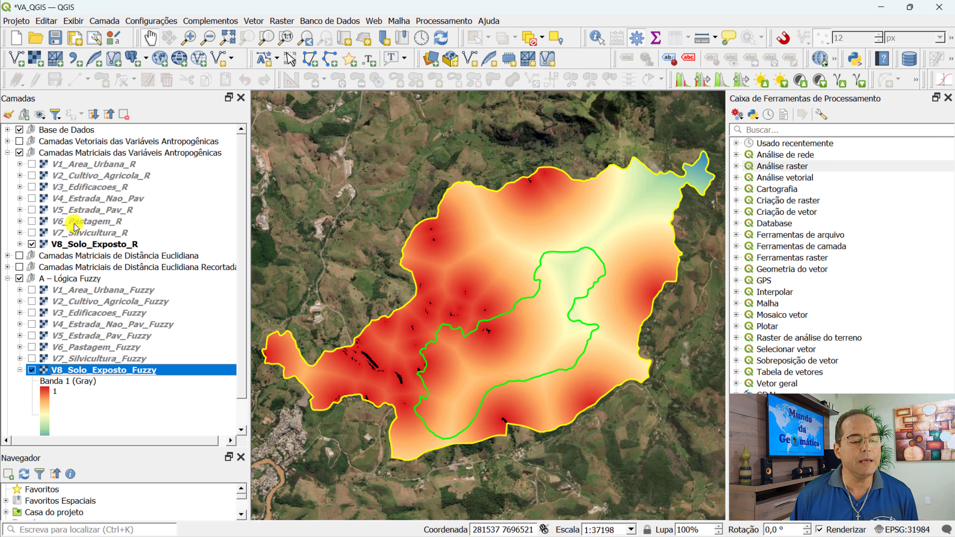
pyautogui.click(7, 152)
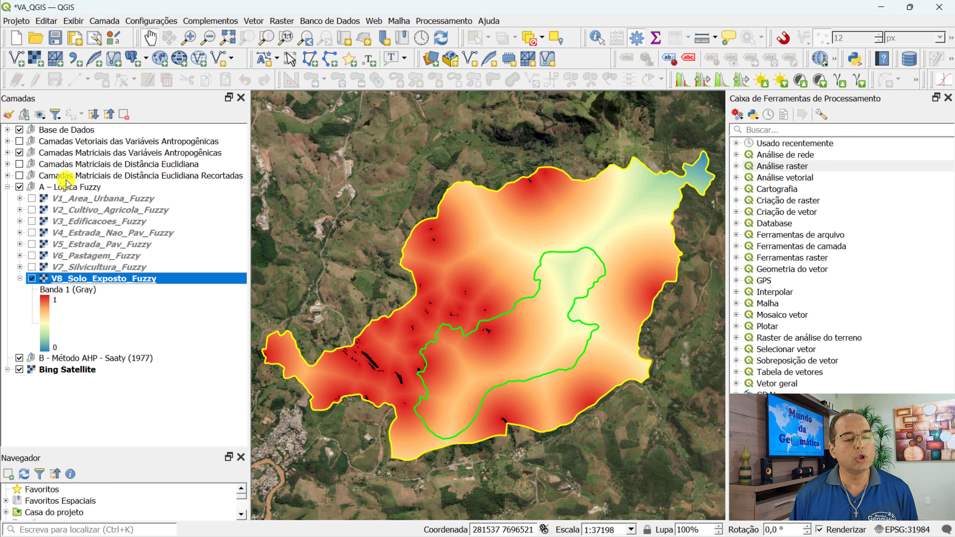
# - Save the VA_QGIS project with the finished A – Lógica Fuzzy group
pyautogui.click(71, 187)
pyautogui.click(71, 277)
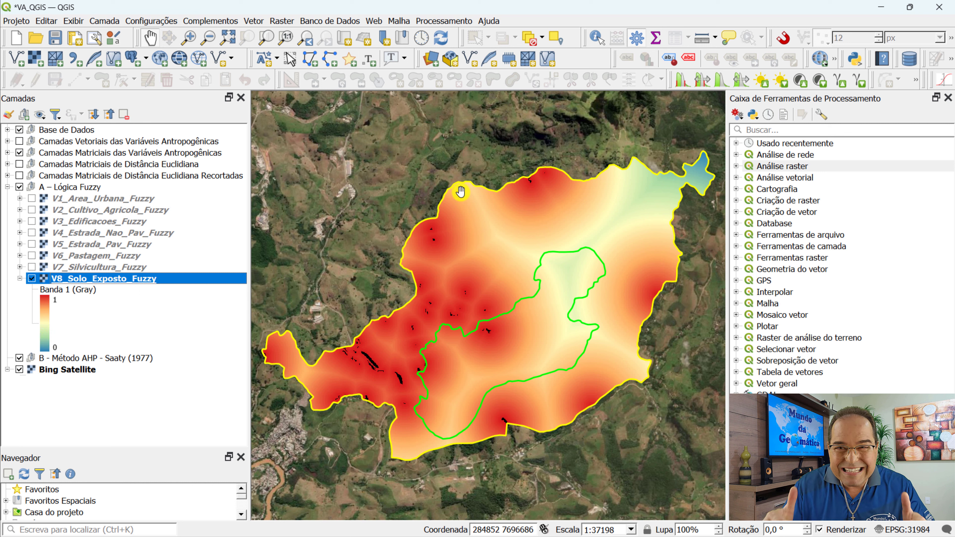
pyautogui.click(57, 38)
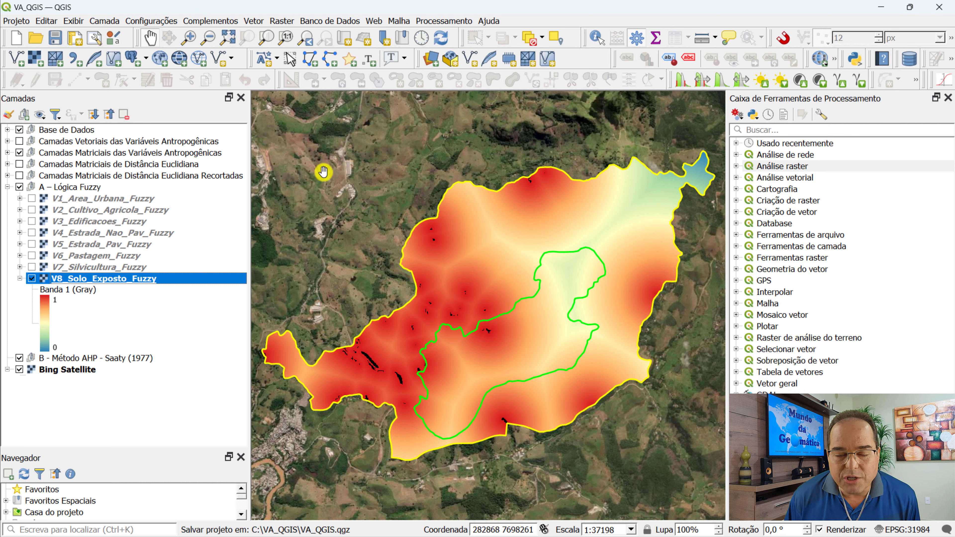